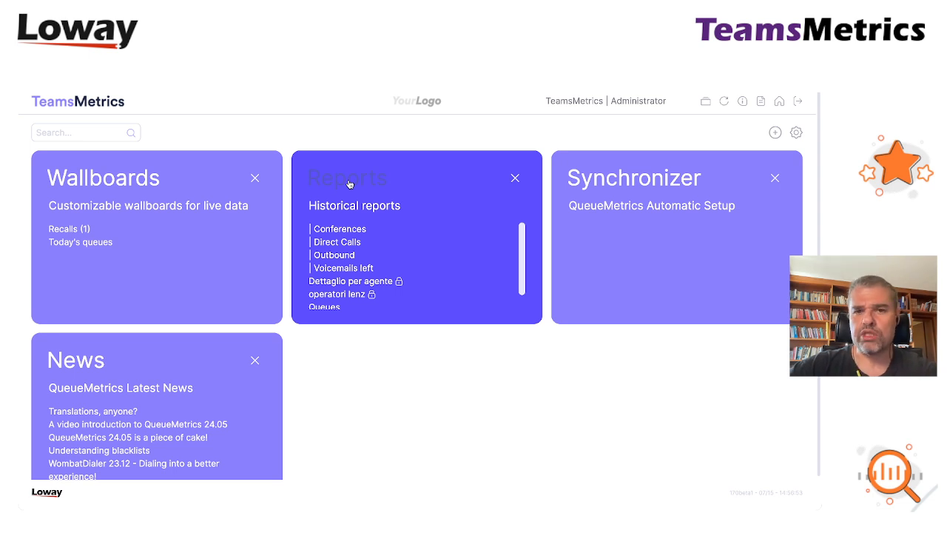
- Start a new historical report on queue CQ Supp MitchellCo, replacing Sales_JacksonCo_DE_CQ
{"action": "left_click", "coordinate": [350, 183]}
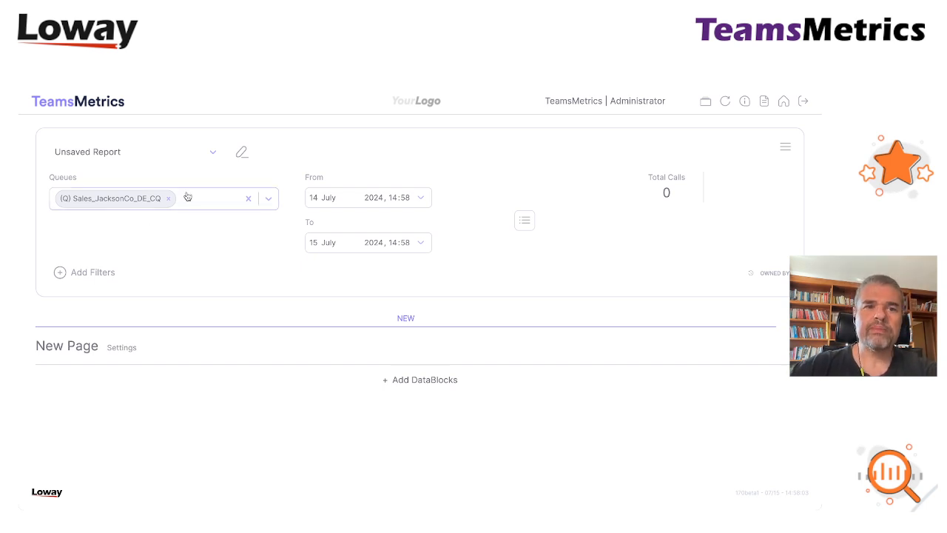
{"action": "left_click", "coordinate": [212, 198]}
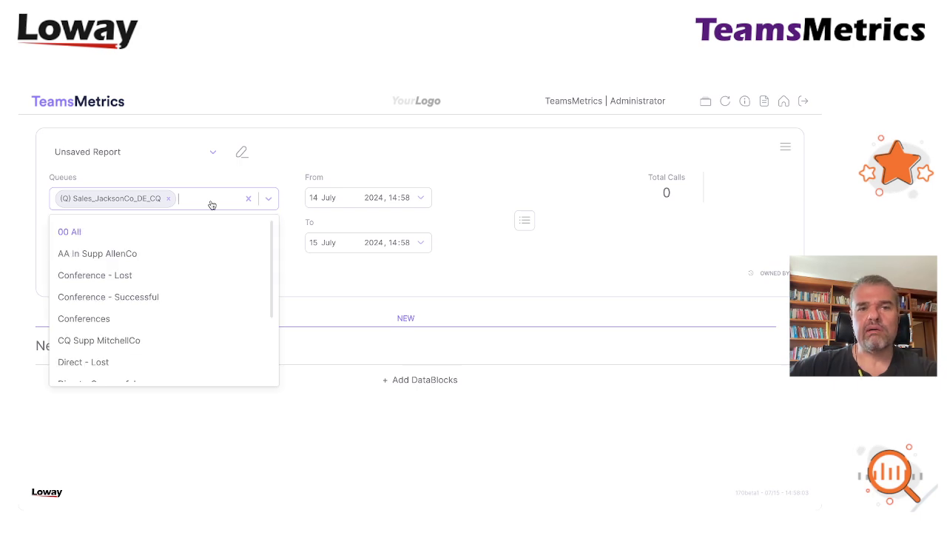
{"action": "left_click", "coordinate": [99, 340]}
{"action": "left_click", "coordinate": [168, 198]}
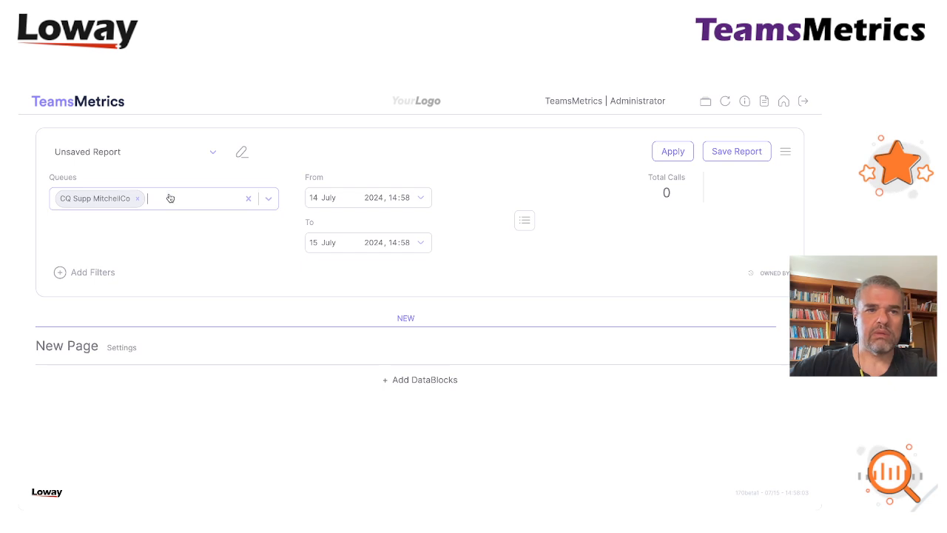
{"action": "left_click", "coordinate": [106, 216]}
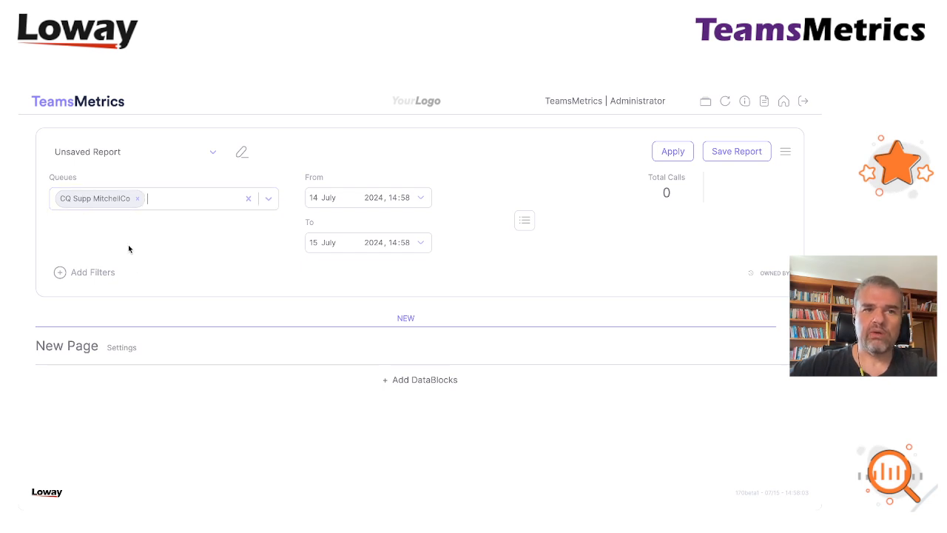
- Set the range to 19 June 2024 00:00–23:58 and run the report
{"action": "left_click", "coordinate": [313, 197]}
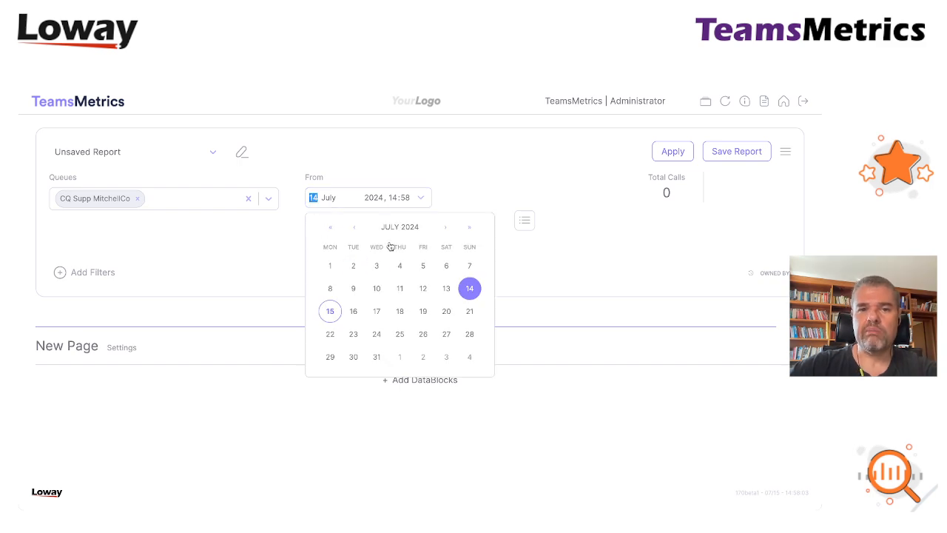
{"action": "left_click", "coordinate": [354, 227]}
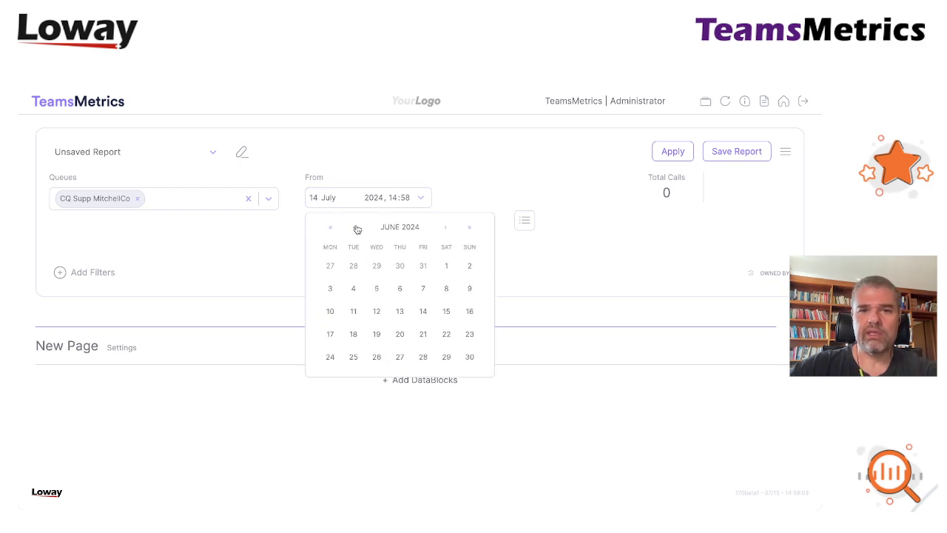
{"action": "left_click", "coordinate": [376, 333]}
{"action": "left_click", "coordinate": [392, 197]}
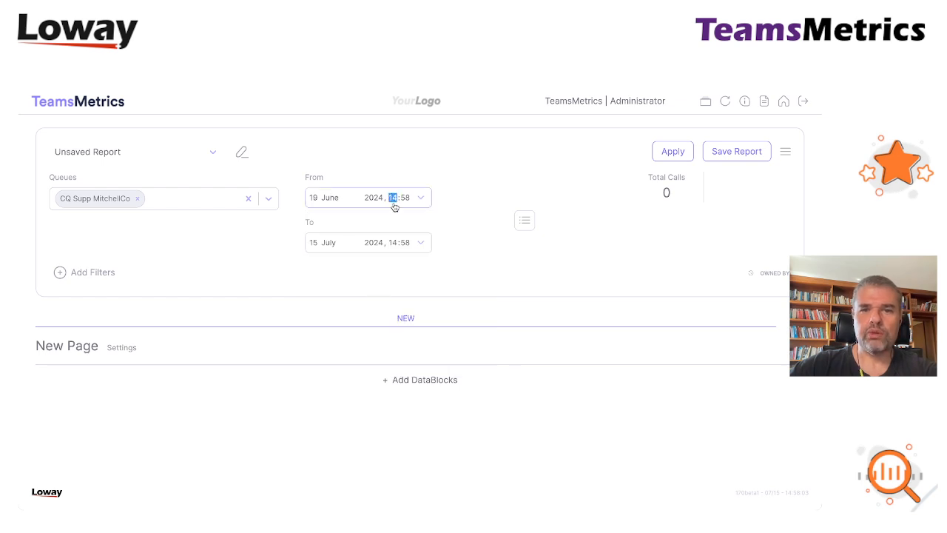
{"action": "type", "text": "00:00"}
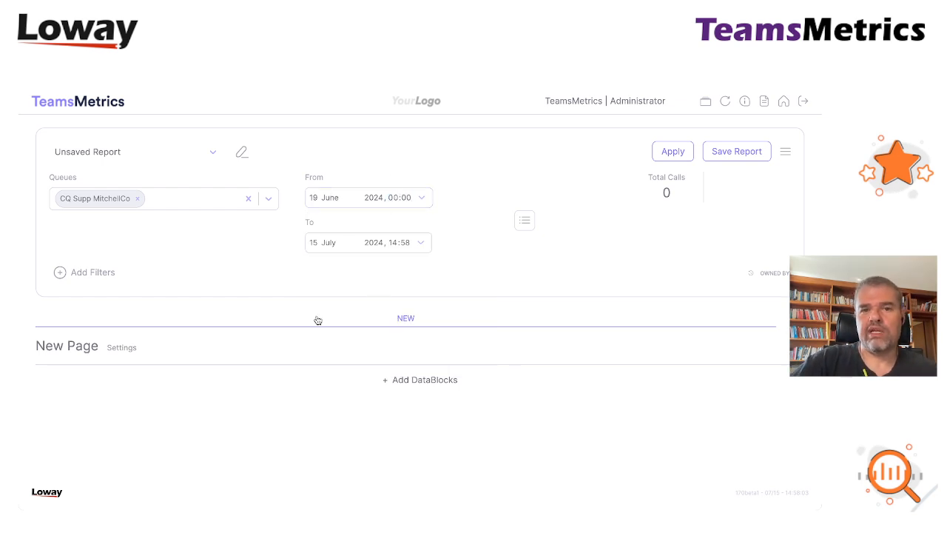
{"action": "left_click", "coordinate": [314, 242]}
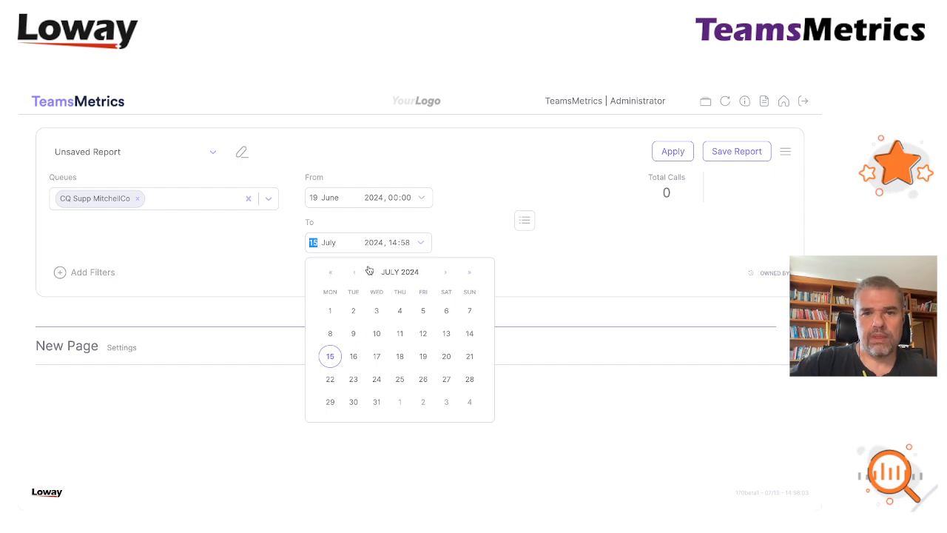
{"action": "left_click", "coordinate": [354, 272]}
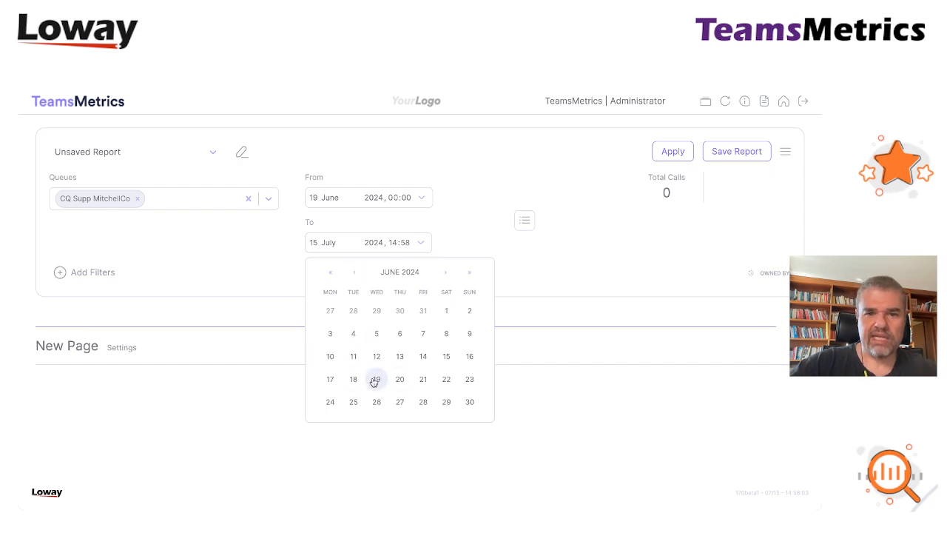
{"action": "left_click", "coordinate": [376, 379]}
{"action": "left_click", "coordinate": [392, 242]}
{"action": "type", "text": "23"}
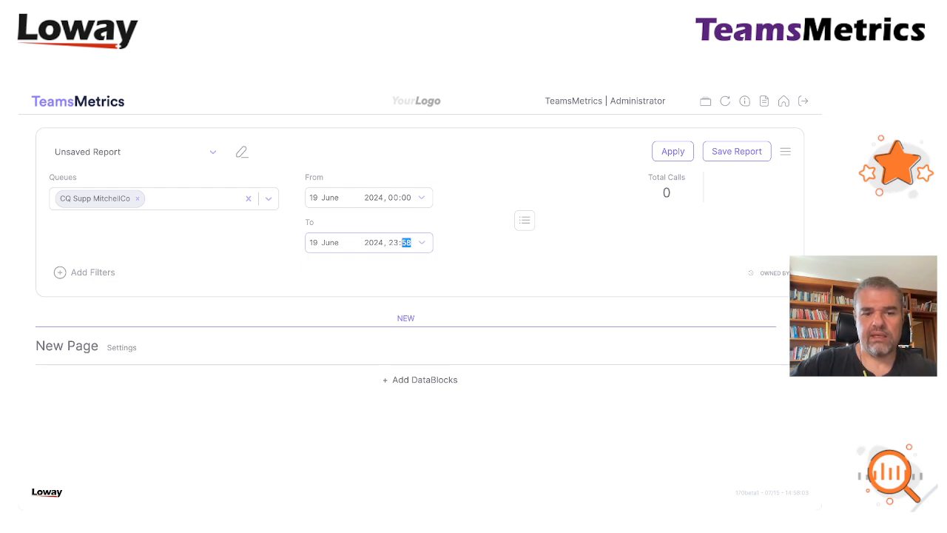
{"action": "key", "text": "Tab"}
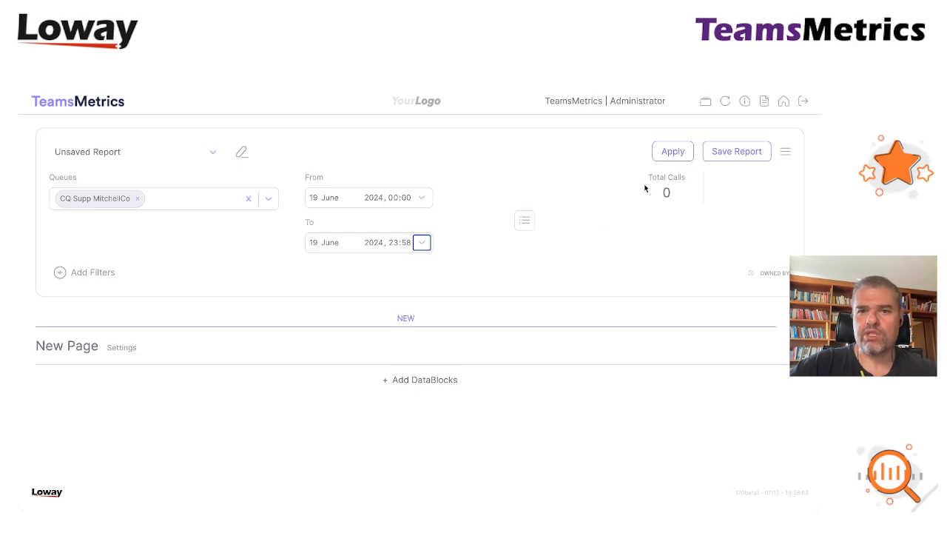
{"action": "left_click", "coordinate": [673, 150]}
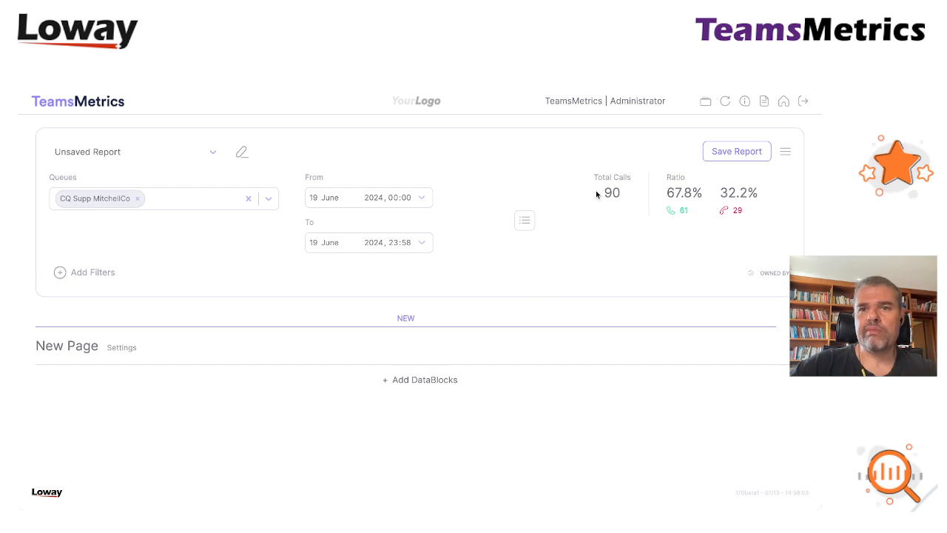
{"action": "left_click_drag", "start_coordinate": [596, 193], "coordinate": [627, 194]}
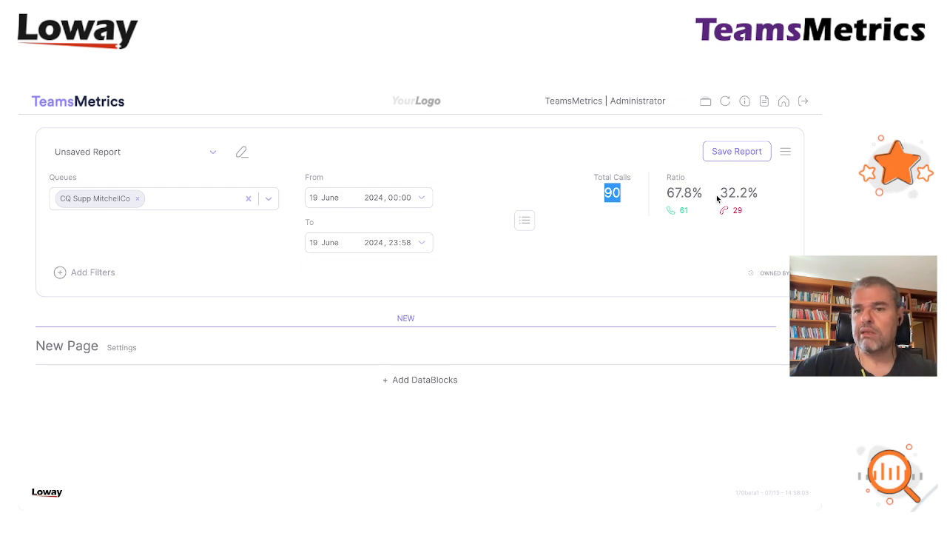
{"action": "left_click_drag", "start_coordinate": [717, 198], "coordinate": [761, 196]}
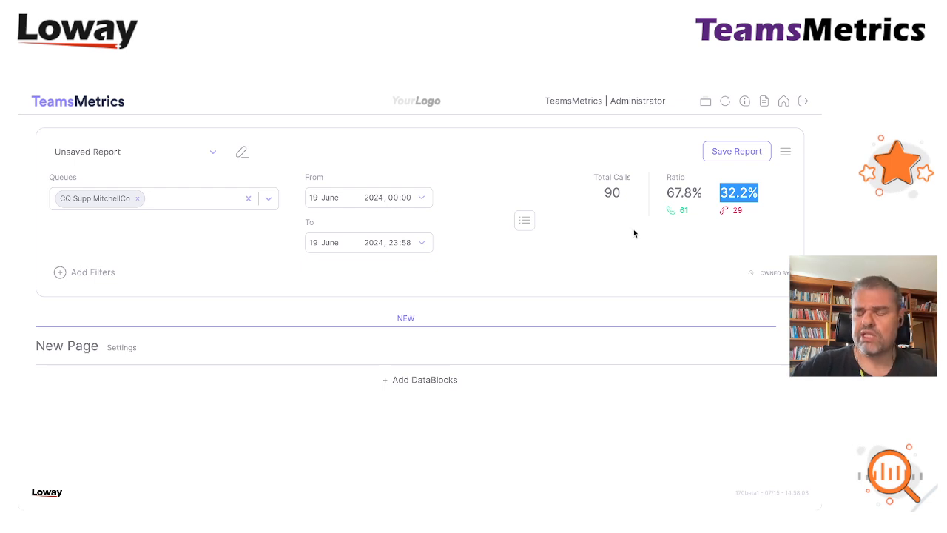
- Save the report under the new title 'Lost calls'
{"action": "left_click", "coordinate": [736, 151]}
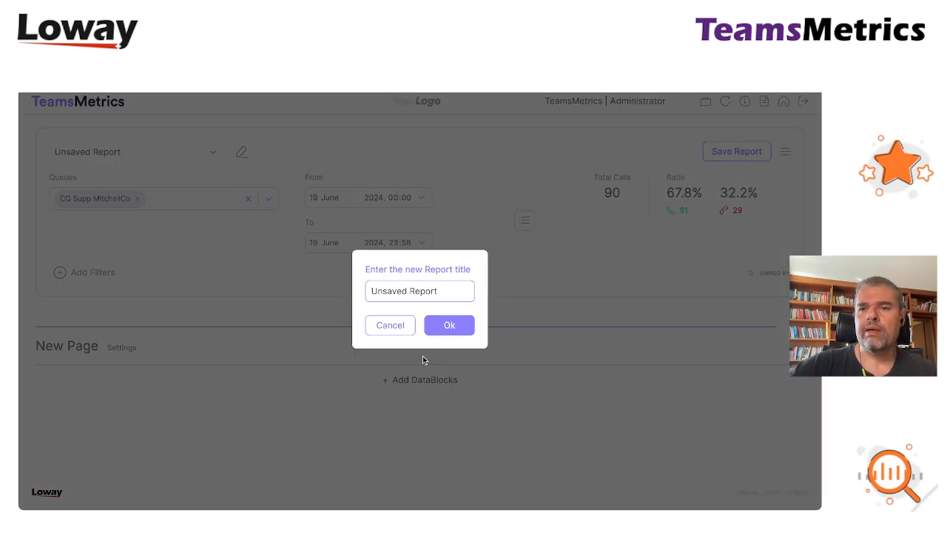
{"action": "left_click_drag", "start_coordinate": [453, 290], "coordinate": [290, 281]}
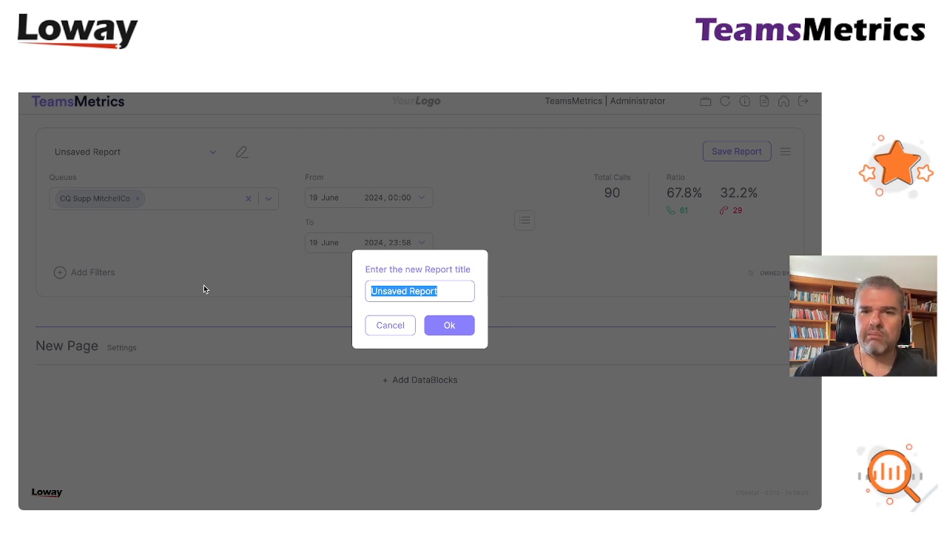
{"action": "type", "text": "L"}
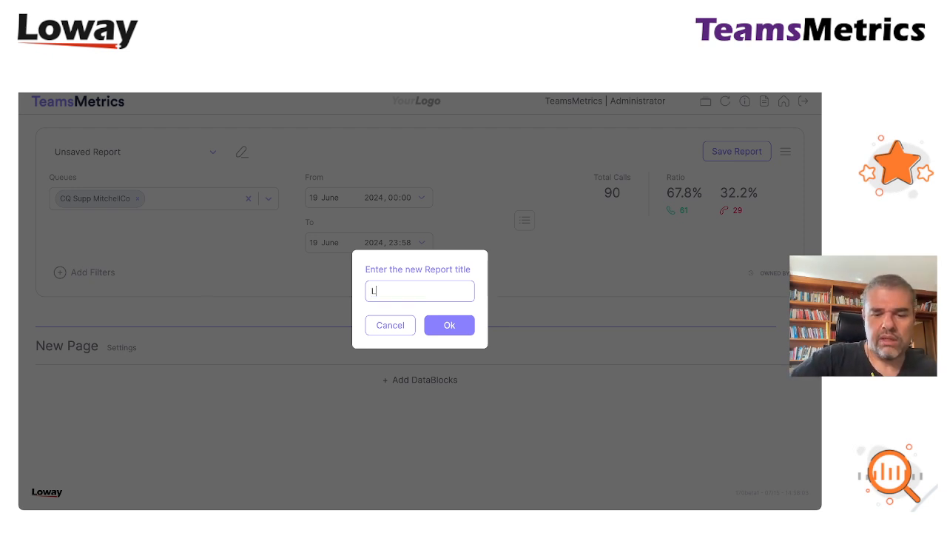
{"action": "type", "text": "ost calls"}
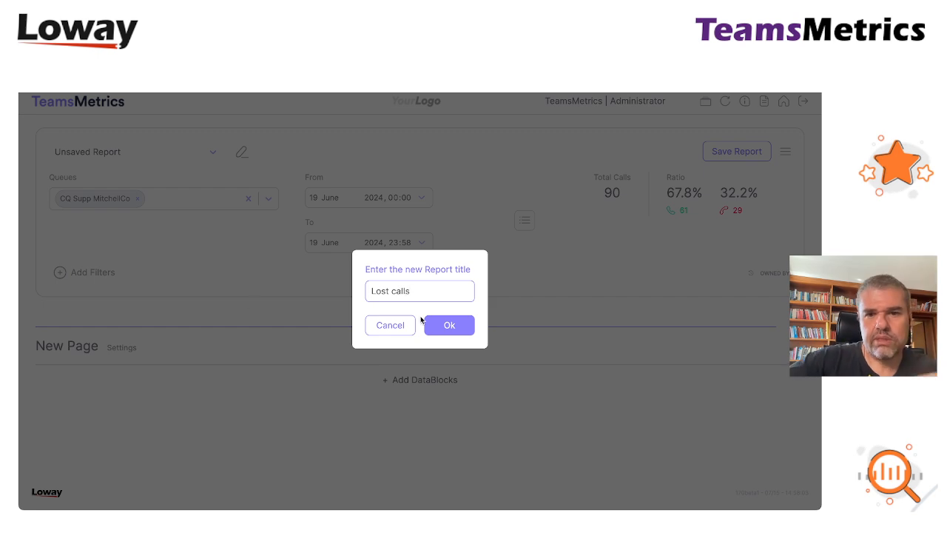
{"action": "left_click", "coordinate": [449, 325]}
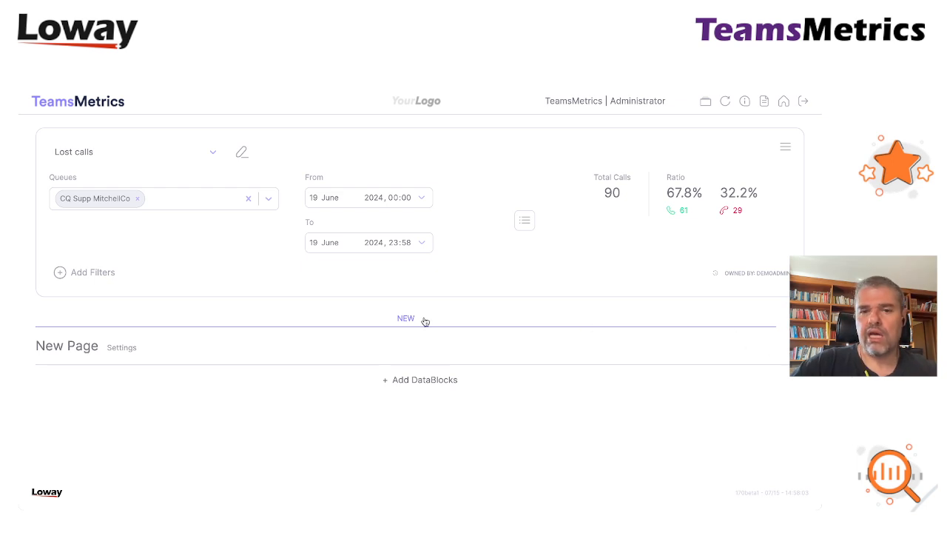
- Add two pages and rename New Page (1) to Taken with short title TC
{"action": "left_click", "coordinate": [788, 322]}
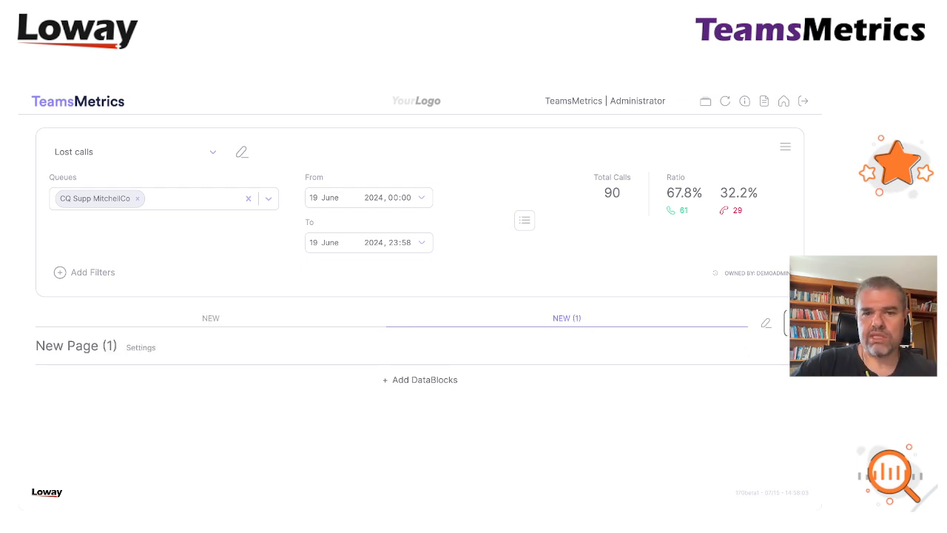
{"action": "left_click", "coordinate": [788, 322]}
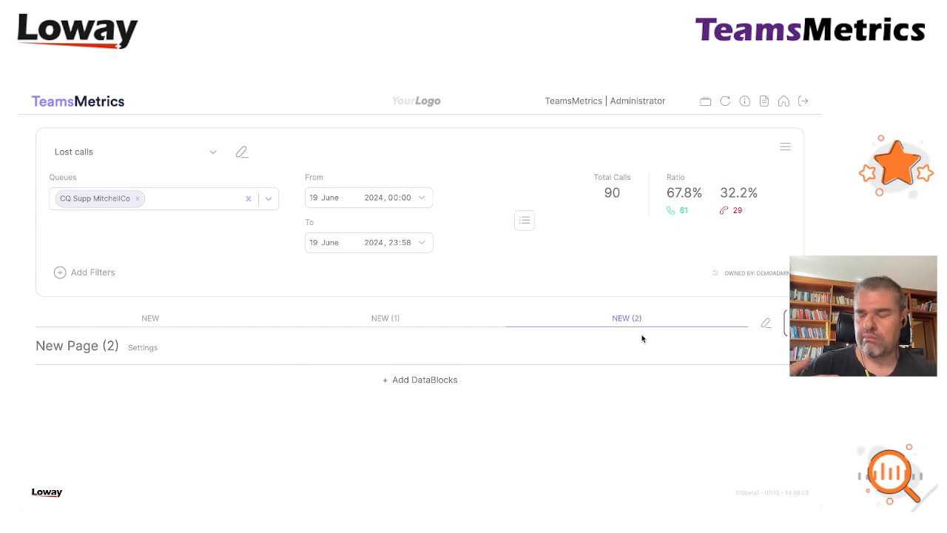
{"action": "left_click", "coordinate": [397, 318]}
{"action": "left_click", "coordinate": [140, 347]}
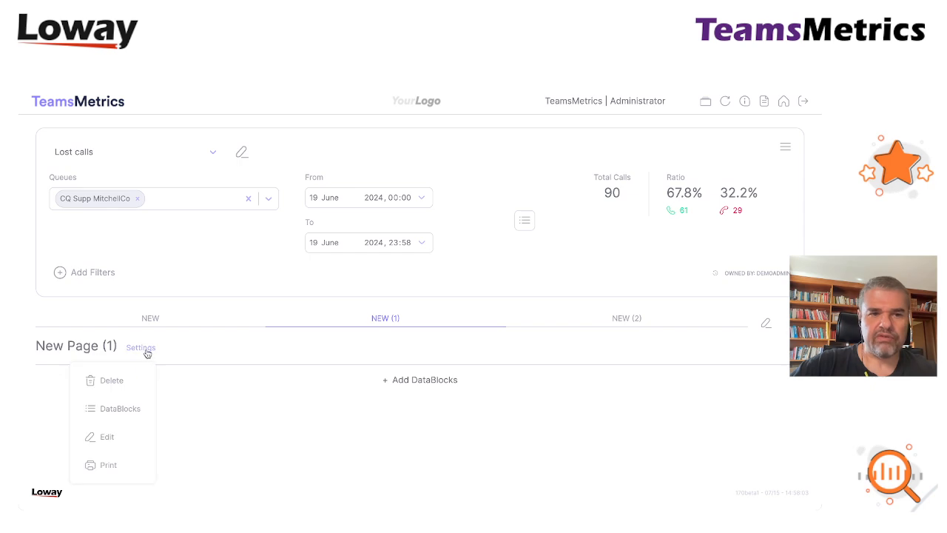
{"action": "left_click", "coordinate": [107, 436]}
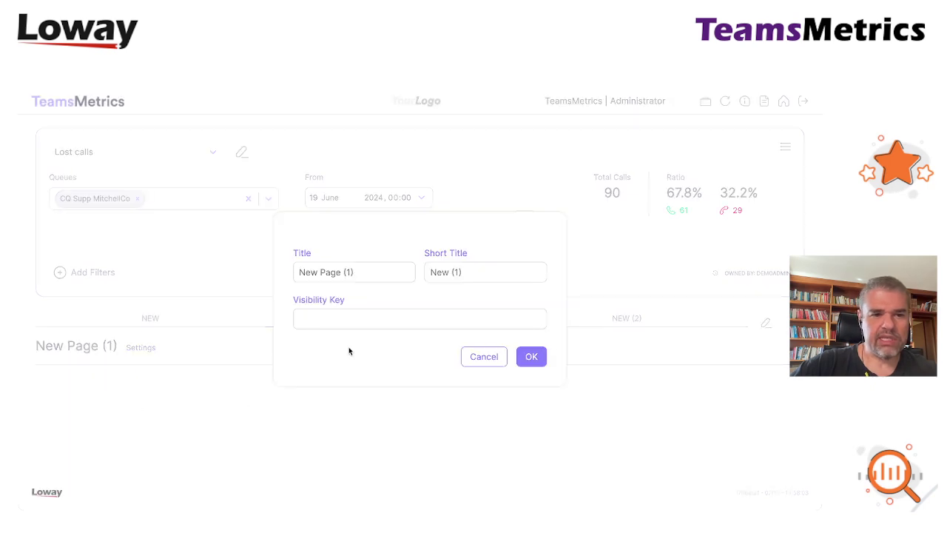
{"action": "left_click", "coordinate": [375, 272]}
{"action": "left_click_drag", "start_coordinate": [376, 272], "coordinate": [116, 243]}
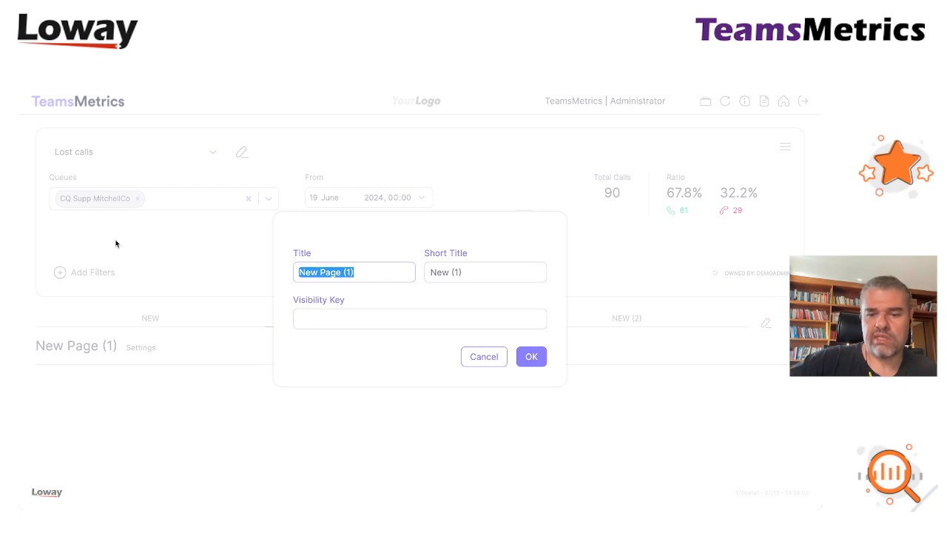
{"action": "type", "text": "Taken"}
{"action": "key", "text": "Tab"}
{"action": "type", "text": "T"}
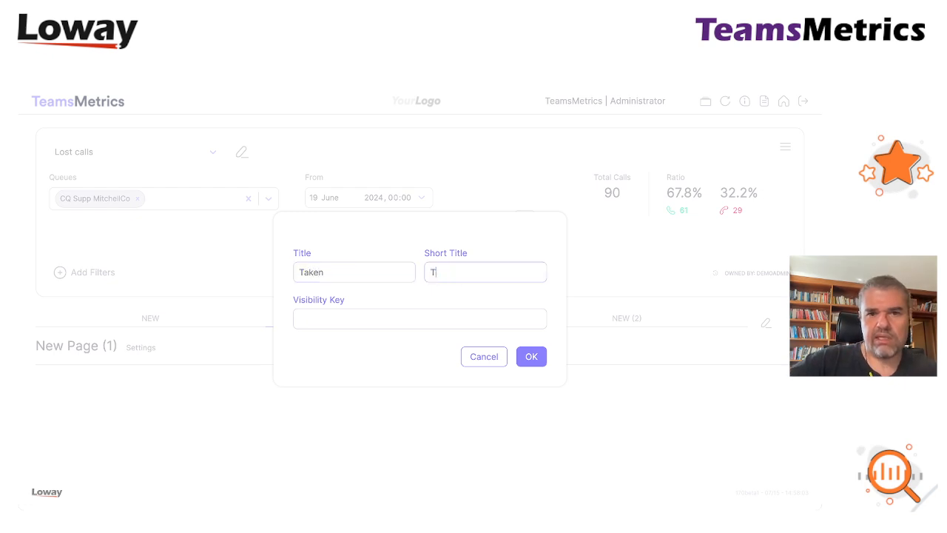
{"action": "key", "text": "Tab"}
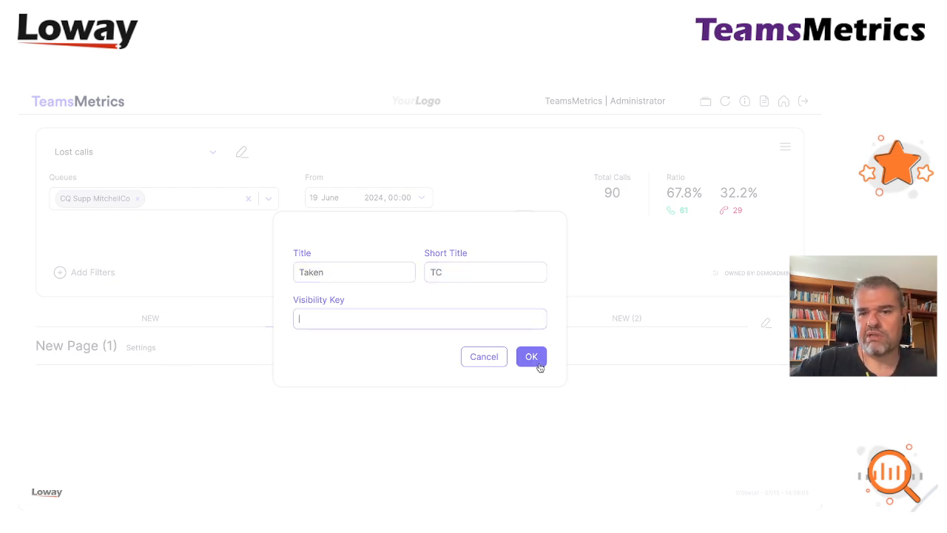
{"action": "left_click", "coordinate": [531, 356]}
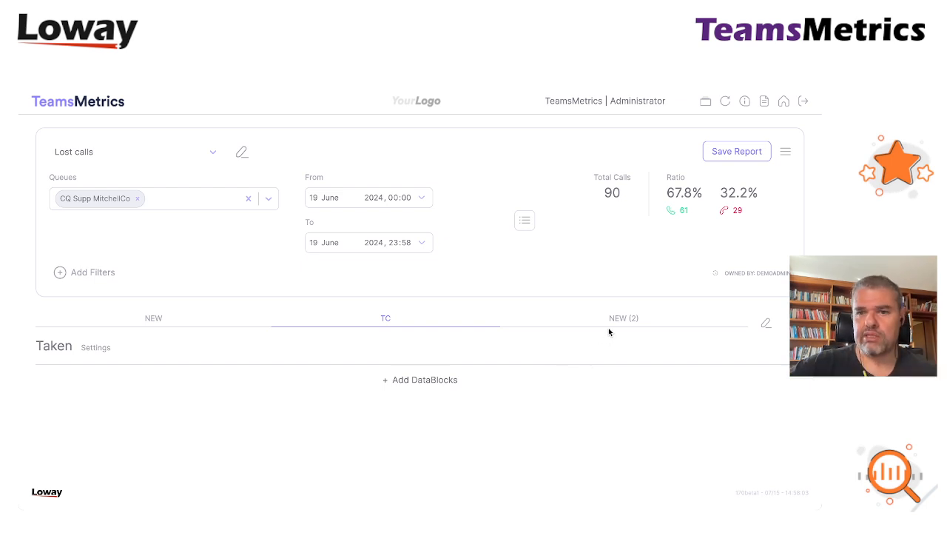
- Rename New Page (2) to Lost with short title LC
{"action": "left_click", "coordinate": [633, 318]}
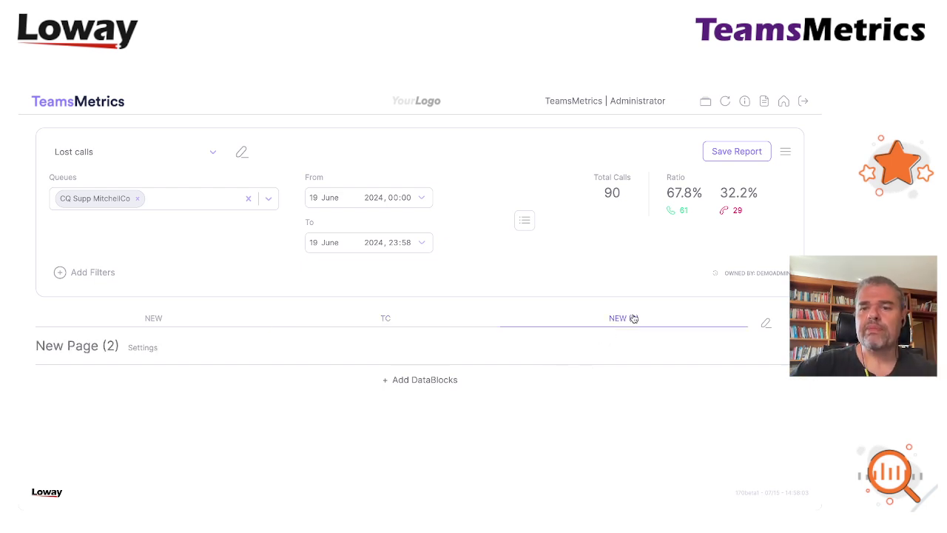
{"action": "left_click", "coordinate": [142, 347]}
{"action": "left_click", "coordinate": [112, 442]}
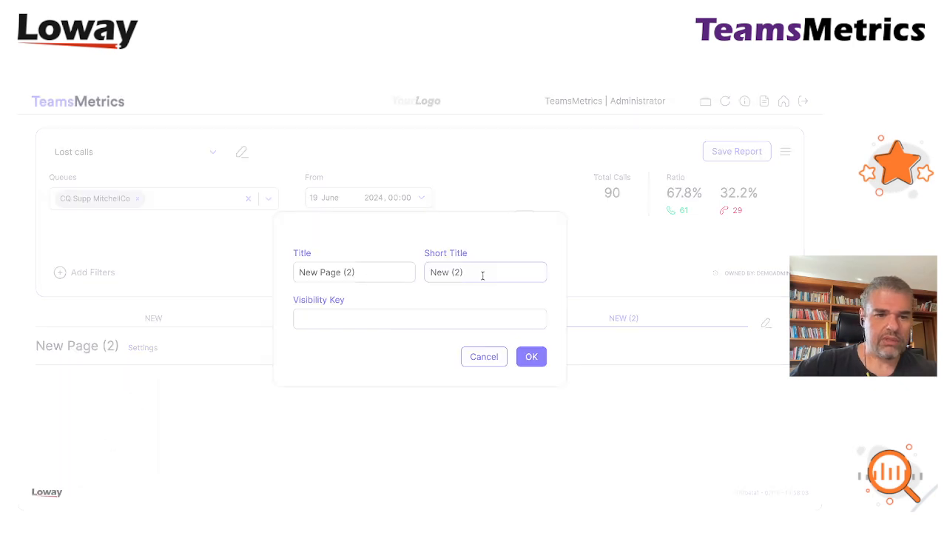
{"action": "left_click", "coordinate": [362, 272]}
{"action": "key", "text": "ctrl+a"}
{"action": "type", "text": "Lost"}
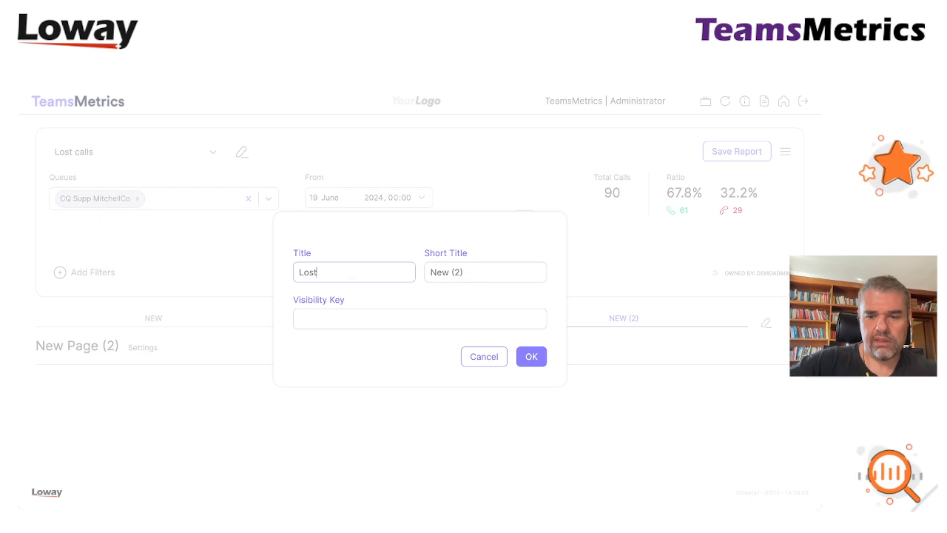
{"action": "key", "text": "Tab"}
{"action": "type", "text": "LC"}
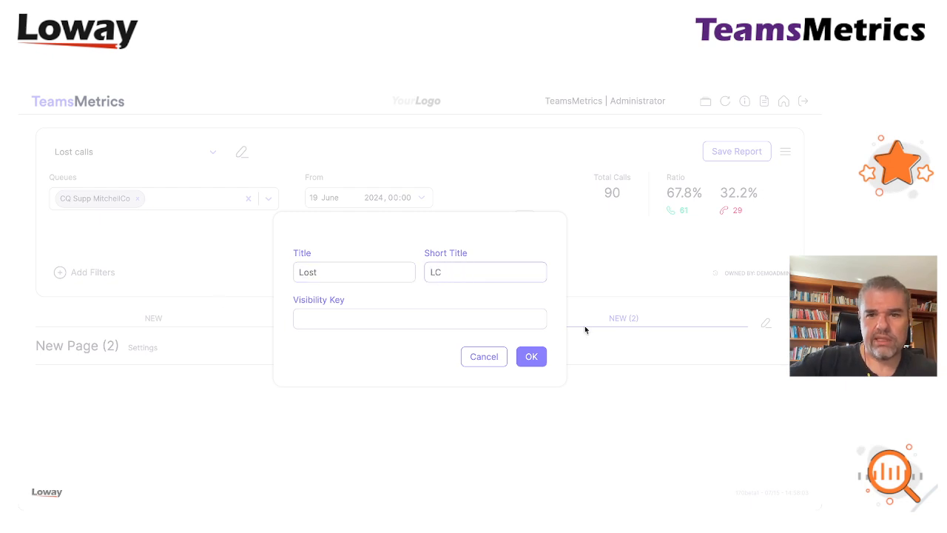
{"action": "left_click", "coordinate": [531, 356]}
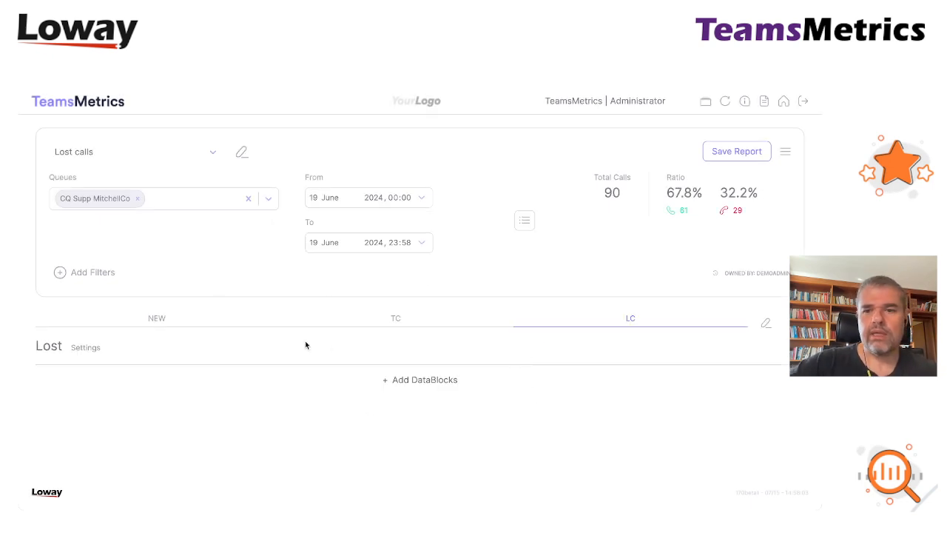
- Enter Report / Rep as the first page's title and short title
{"action": "left_click", "coordinate": [156, 318]}
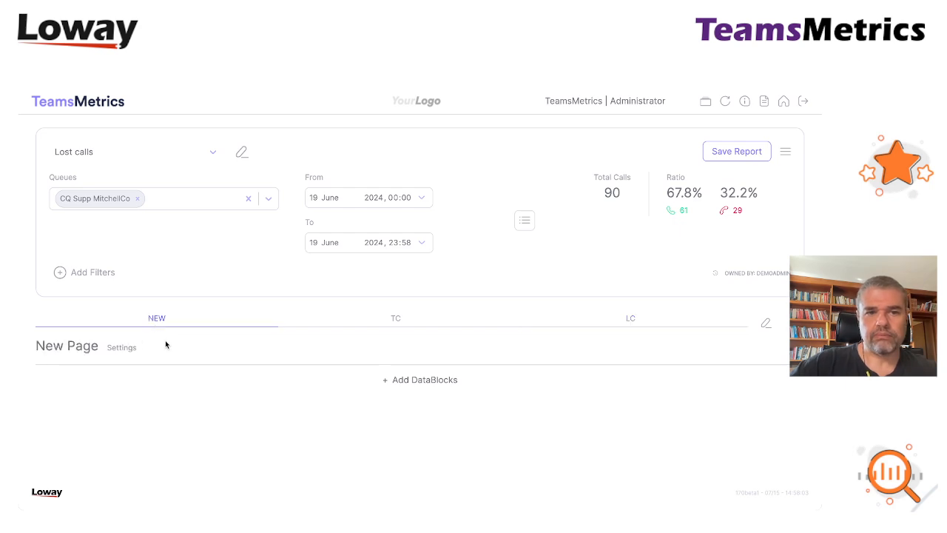
{"action": "left_click", "coordinate": [125, 347]}
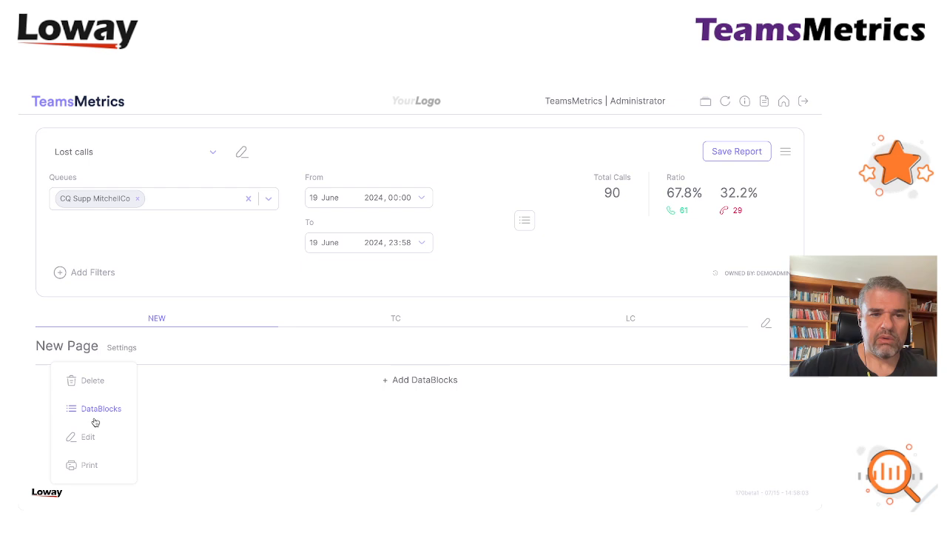
{"action": "left_click", "coordinate": [88, 436]}
{"action": "double_click", "coordinate": [374, 272]}
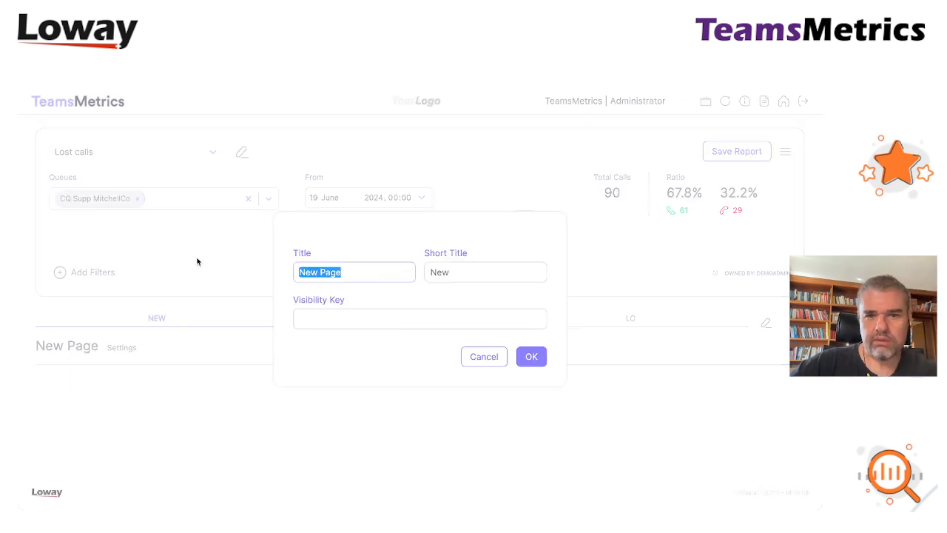
{"action": "type", "text": "Report"}
{"action": "key", "text": "Tab"}
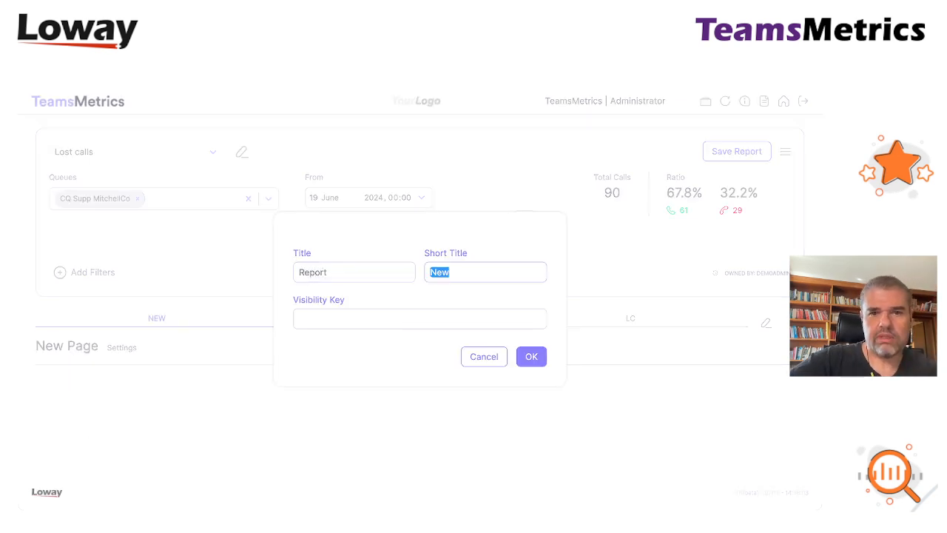
{"action": "type", "text": "Rep"}
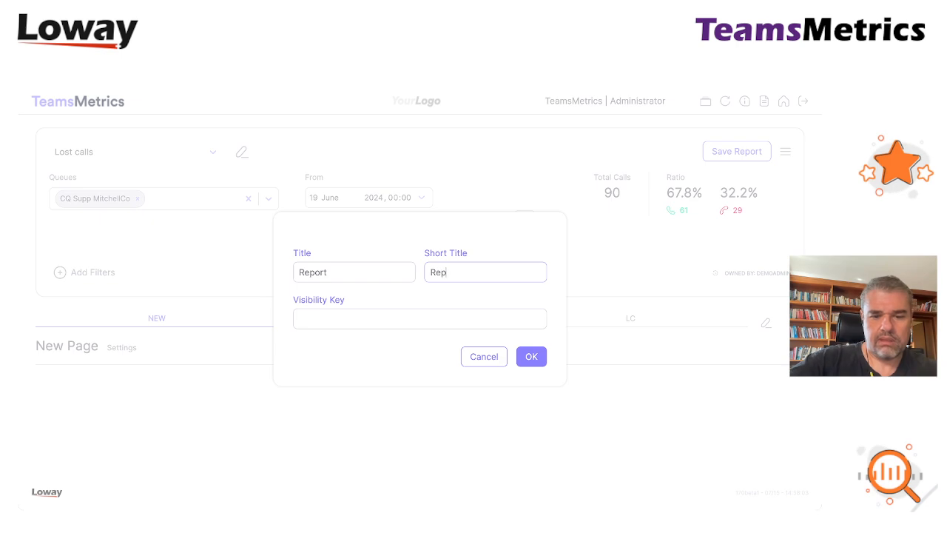
- Confirm the Report/REP rename and add the Queue details (od01) DataBlock to the Taken page
{"action": "left_click", "coordinate": [531, 356]}
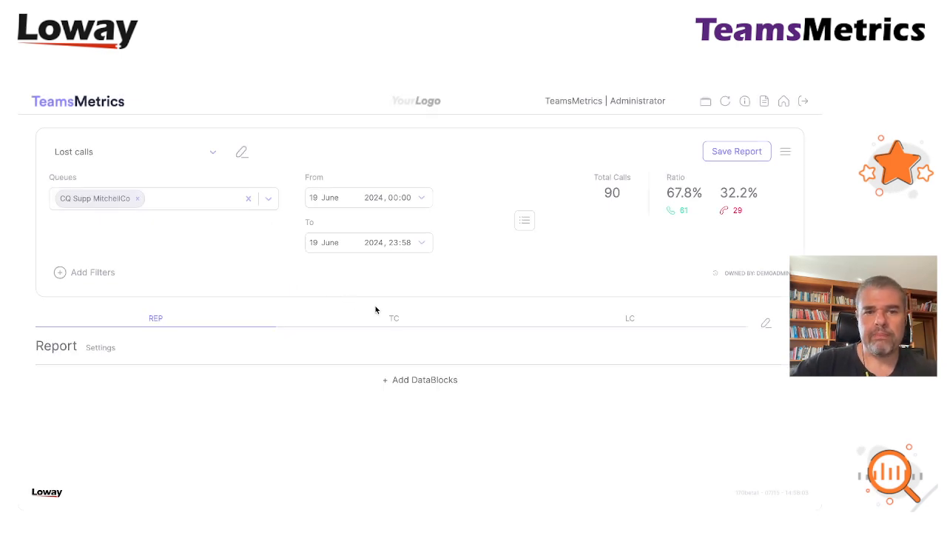
{"action": "left_click", "coordinate": [394, 318]}
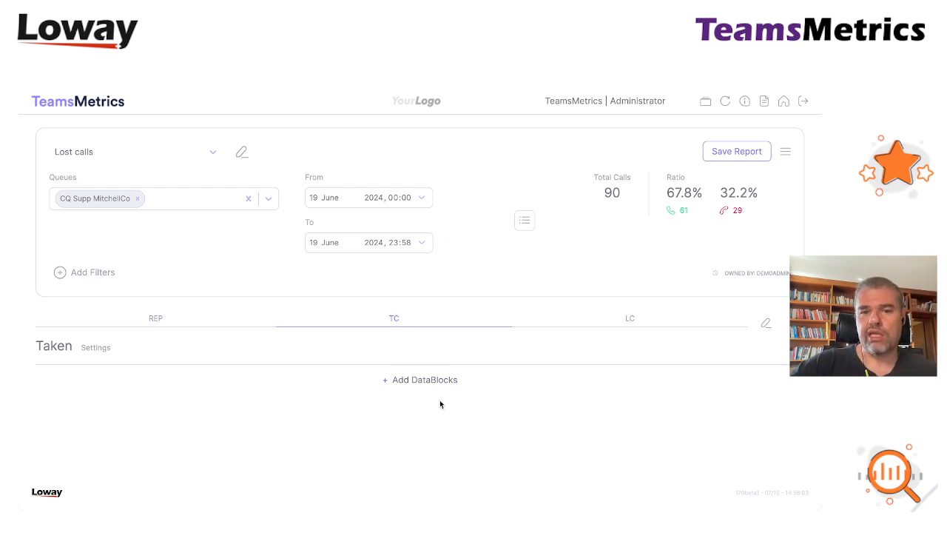
{"action": "left_click", "coordinate": [419, 382]}
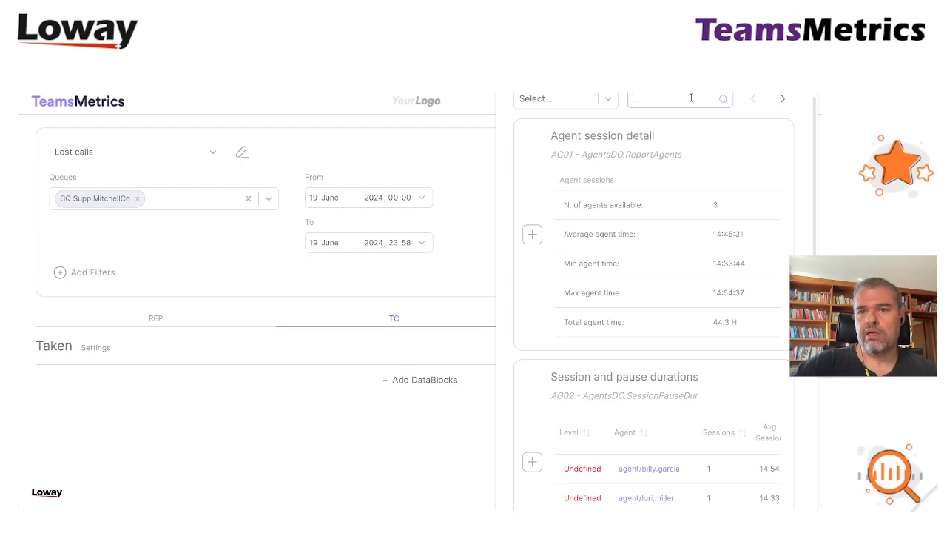
{"action": "scroll", "coordinate": [641, 319], "scroll_direction": "down", "scroll_amount": 5}
{"action": "scroll", "coordinate": [640, 319], "scroll_direction": "down", "scroll_amount": 2}
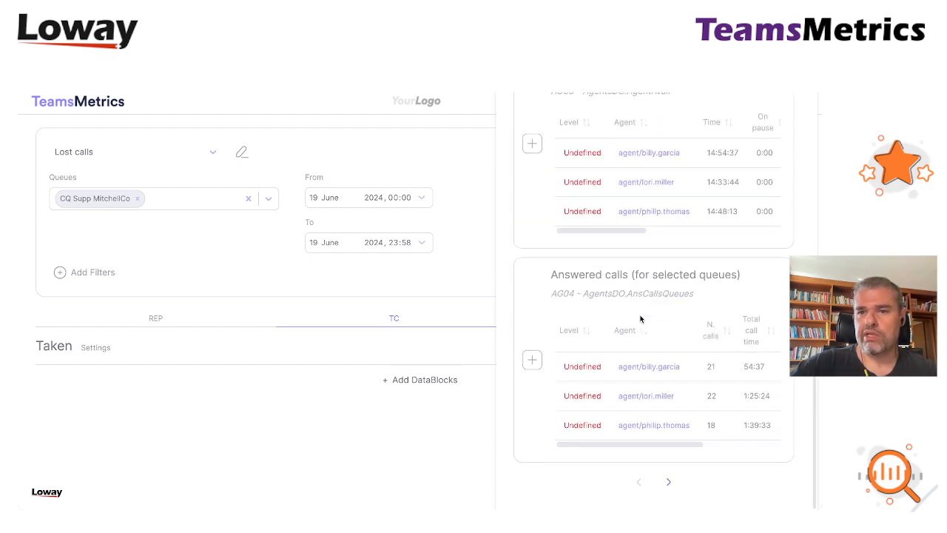
{"action": "scroll", "coordinate": [640, 319], "scroll_direction": "up", "scroll_amount": 2}
{"action": "scroll", "coordinate": [640, 320], "scroll_direction": "up", "scroll_amount": 2}
{"action": "scroll", "coordinate": [640, 320], "scroll_direction": "up", "scroll_amount": 1}
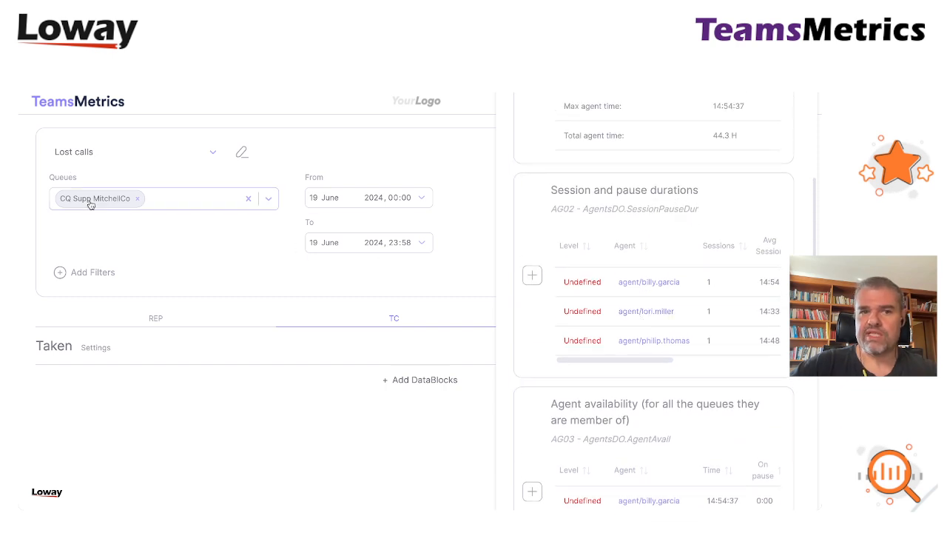
{"action": "scroll", "coordinate": [678, 289], "scroll_direction": "up", "scroll_amount": 5}
{"action": "scroll", "coordinate": [678, 288], "scroll_direction": "down", "scroll_amount": 8}
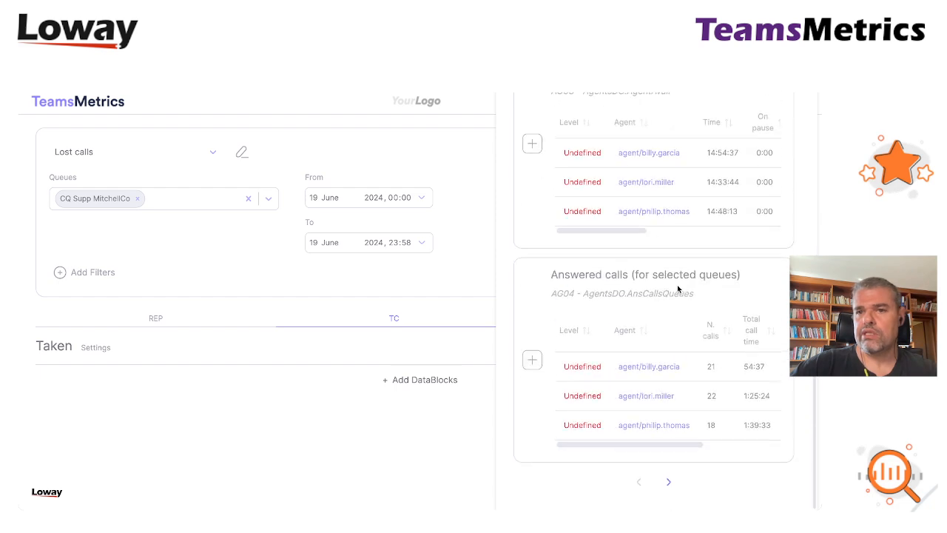
{"action": "scroll", "coordinate": [678, 288], "scroll_direction": "up", "scroll_amount": 3}
{"action": "scroll", "coordinate": [678, 289], "scroll_direction": "up", "scroll_amount": 3}
{"action": "scroll", "coordinate": [678, 289], "scroll_direction": "up", "scroll_amount": 3}
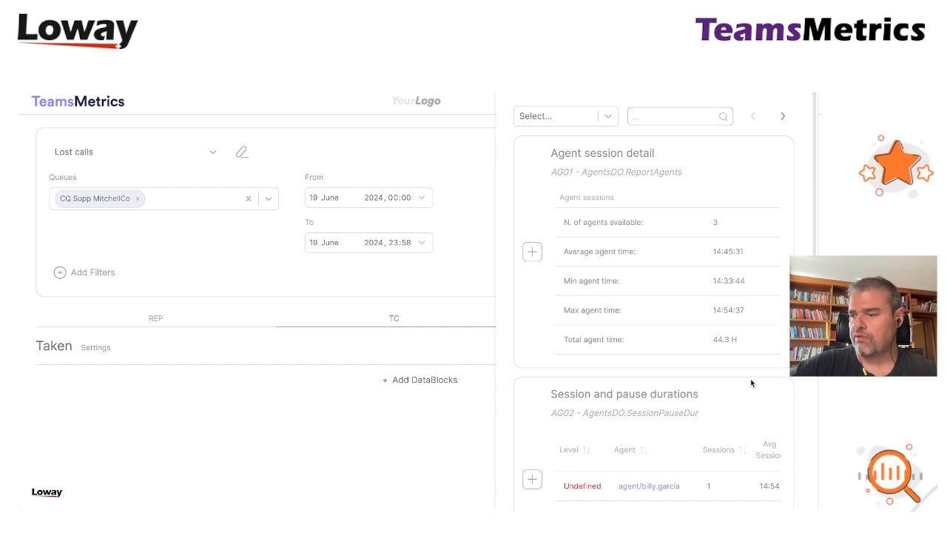
{"action": "left_click", "coordinate": [670, 115]}
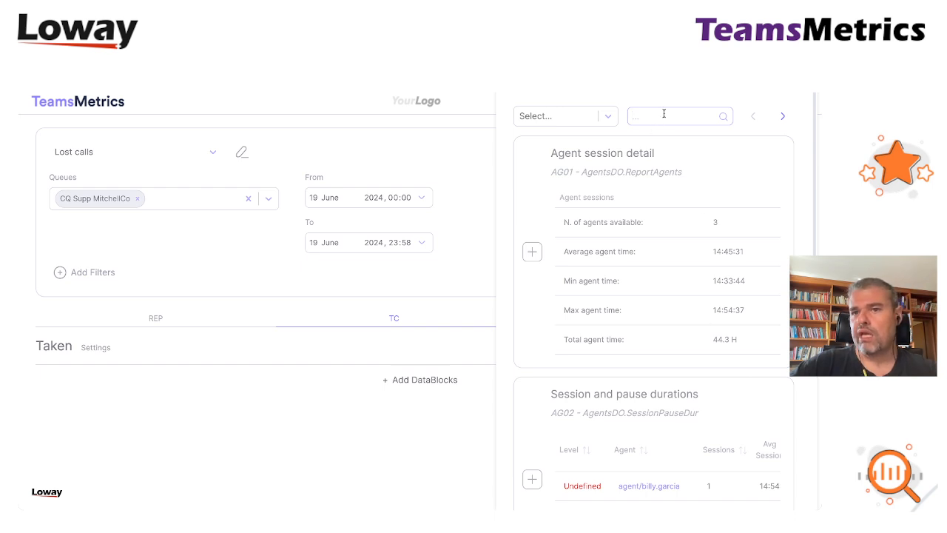
{"action": "type", "text": "o"}
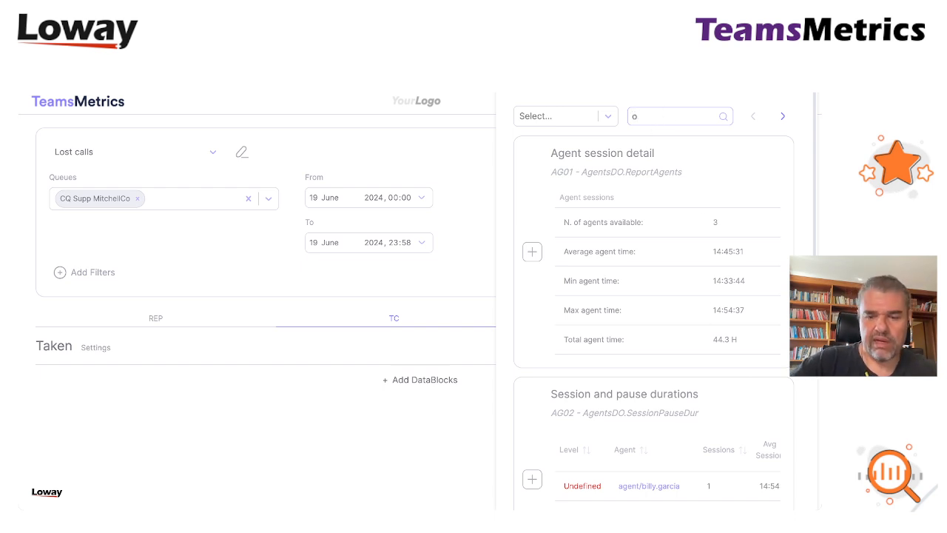
{"action": "type", "text": "d0"}
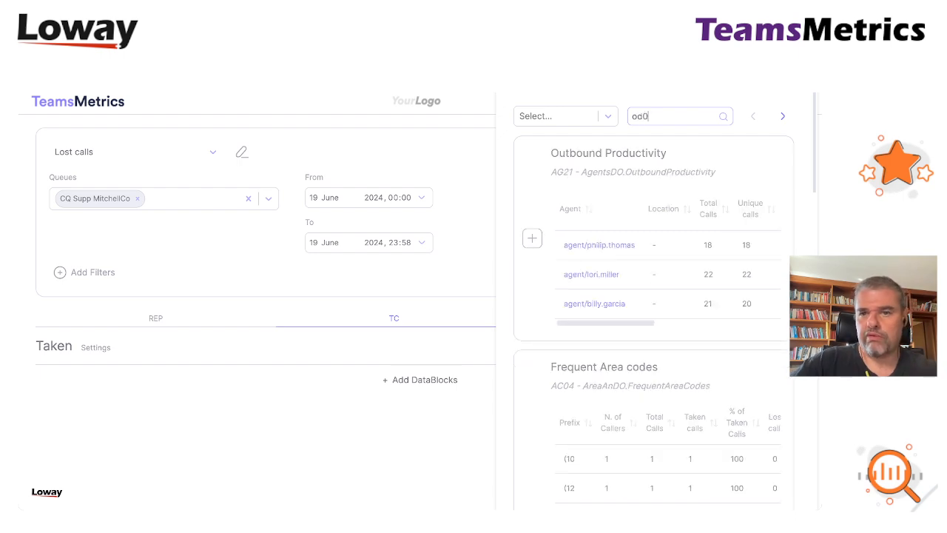
{"action": "type", "text": "1"}
{"action": "scroll", "coordinate": [608, 291], "scroll_direction": "down", "scroll_amount": 5}
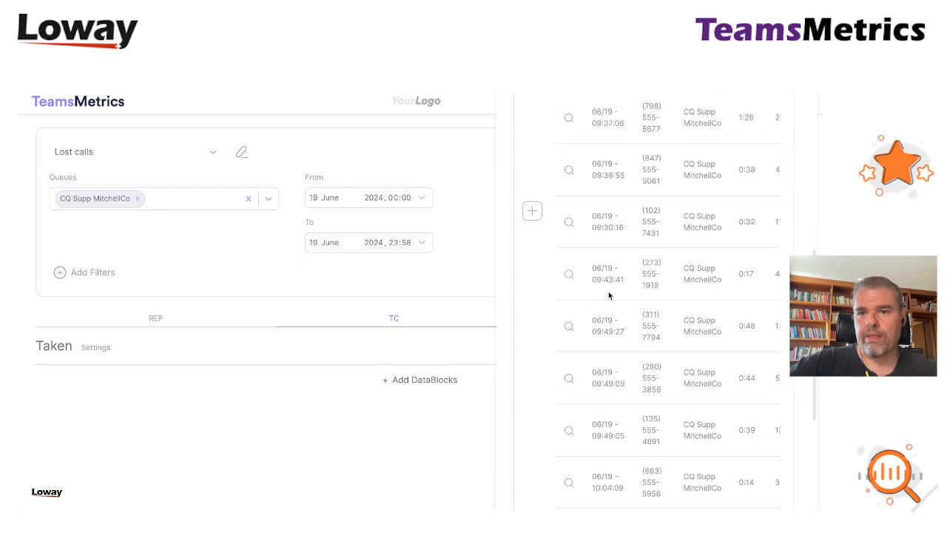
{"action": "left_click", "coordinate": [532, 212]}
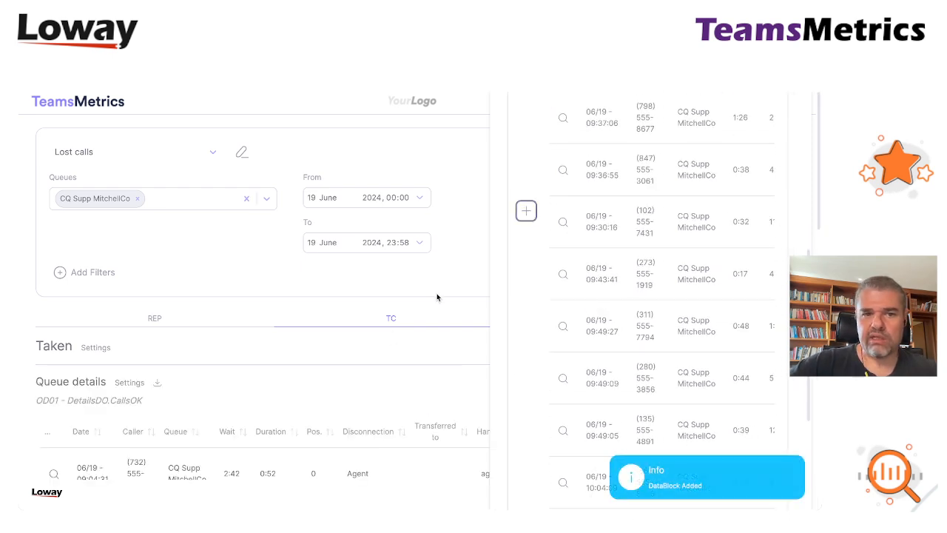
- Add the Detail of unanswered calls DataBlock to the Lost page, then view the TC page
{"action": "left_click", "coordinate": [637, 318]}
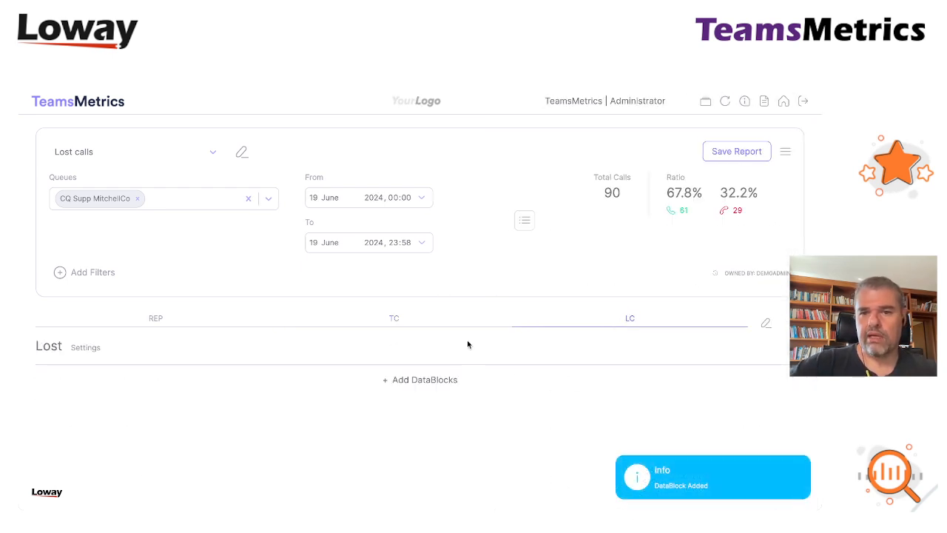
{"action": "left_click", "coordinate": [423, 379]}
{"action": "scroll", "coordinate": [671, 237], "scroll_direction": "up", "scroll_amount": 2}
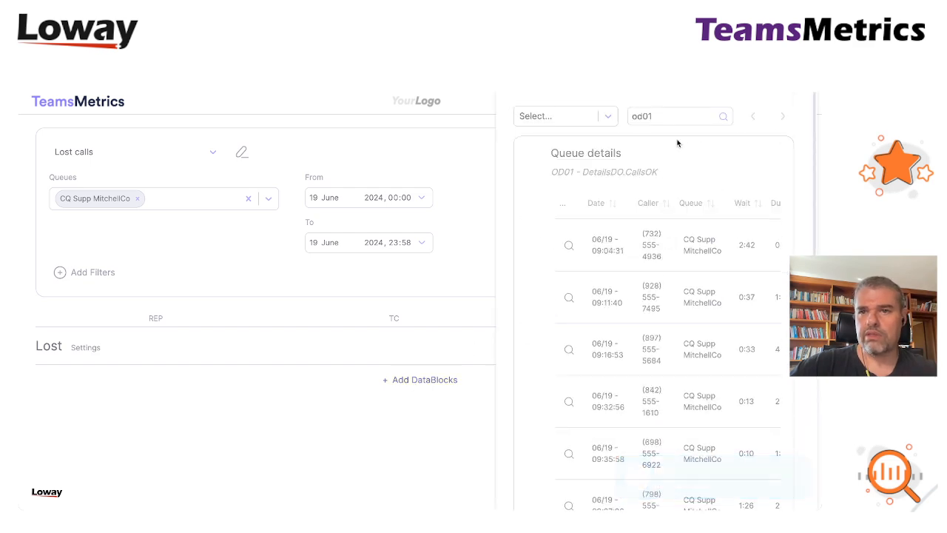
{"action": "double_click", "coordinate": [658, 116]}
{"action": "type", "text": "ud"}
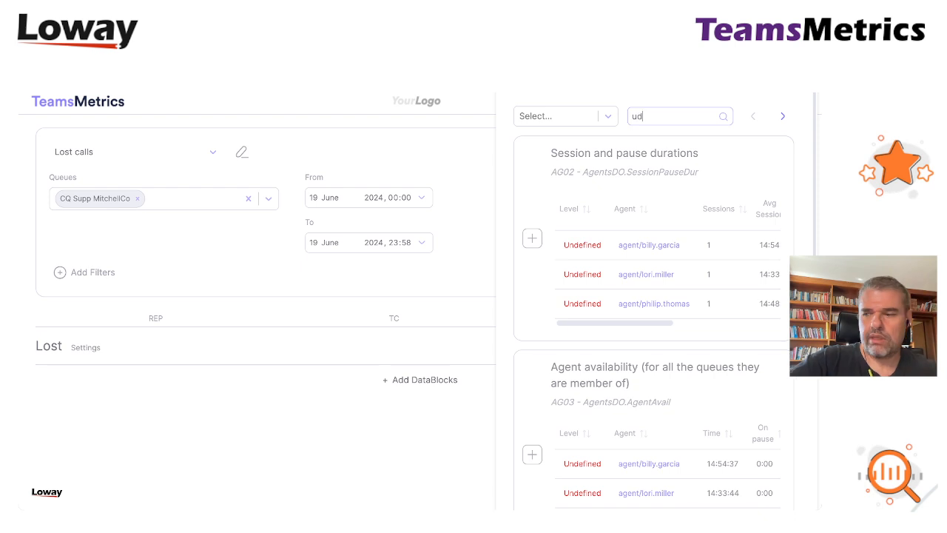
{"action": "type", "text": "01"}
{"action": "scroll", "coordinate": [626, 265], "scroll_direction": "down", "scroll_amount": 3}
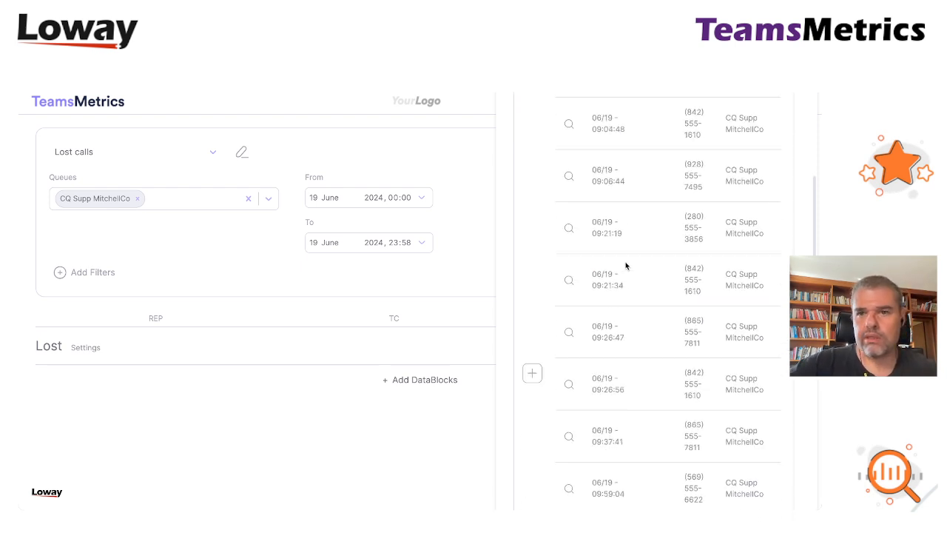
{"action": "scroll", "coordinate": [626, 265], "scroll_direction": "down", "scroll_amount": 1}
{"action": "left_click", "coordinate": [531, 178]}
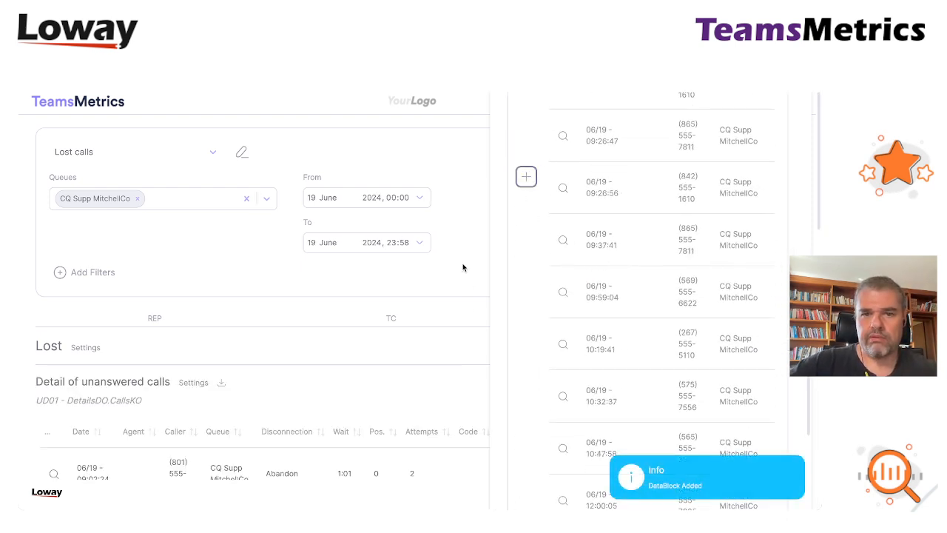
{"action": "scroll", "coordinate": [478, 366], "scroll_direction": "down", "scroll_amount": 5}
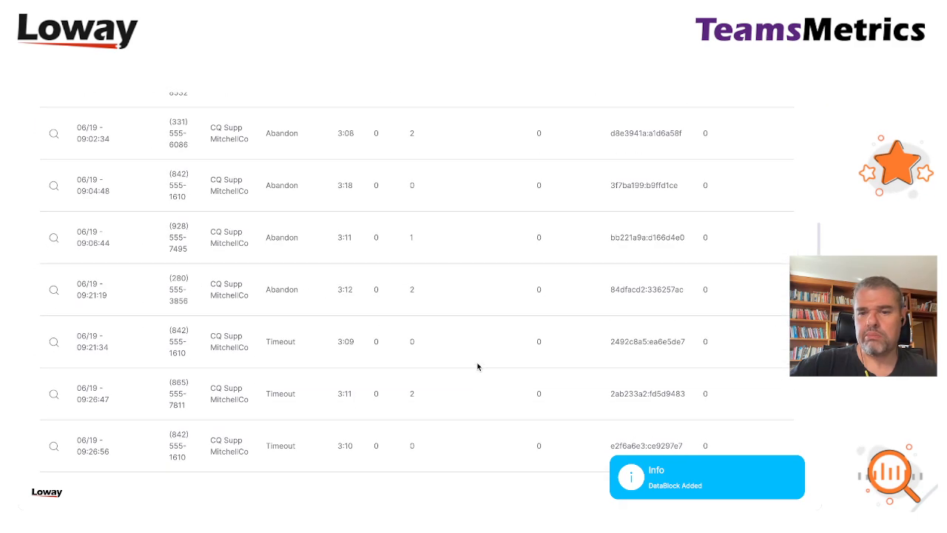
{"action": "scroll", "coordinate": [478, 366], "scroll_direction": "up", "scroll_amount": 3}
{"action": "scroll", "coordinate": [478, 366], "scroll_direction": "up", "scroll_amount": 5}
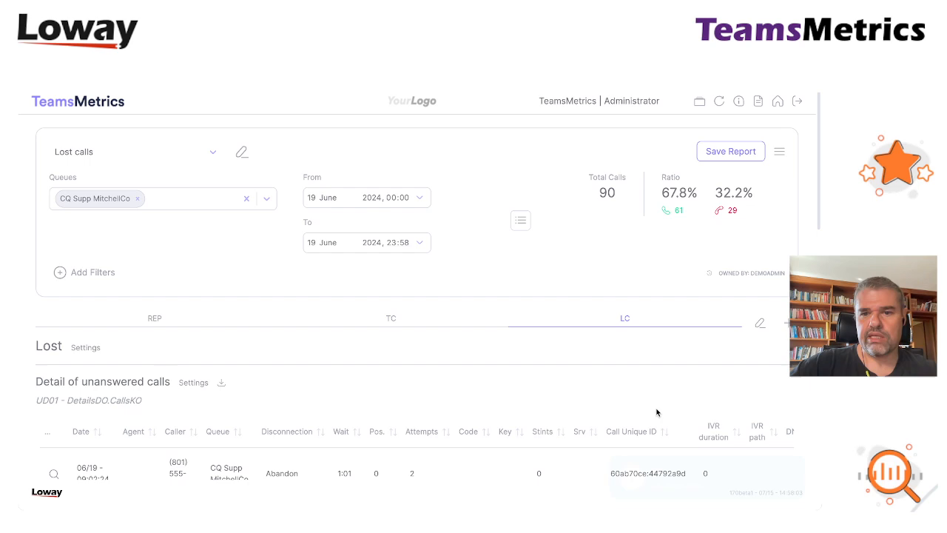
{"action": "left_click", "coordinate": [391, 317]}
{"action": "scroll", "coordinate": [441, 383], "scroll_direction": "down", "scroll_amount": 3}
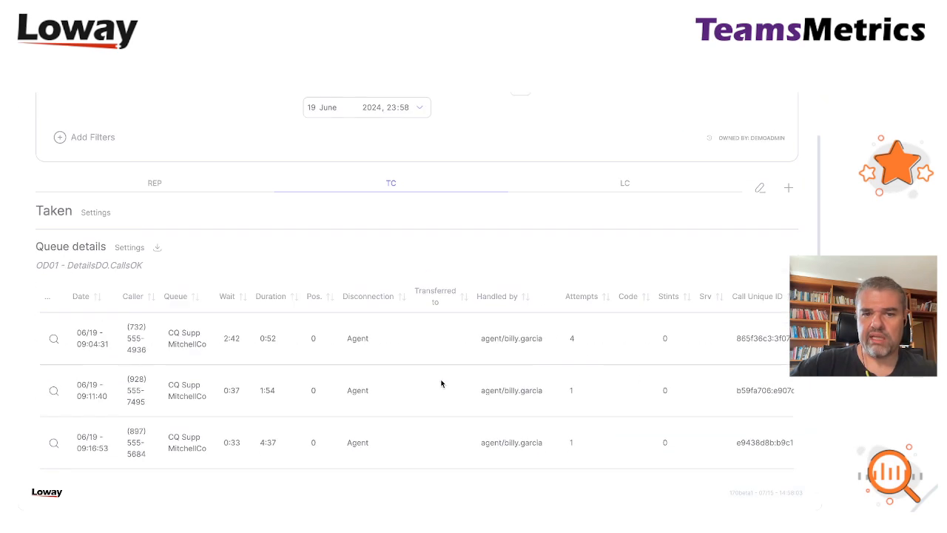
{"action": "scroll", "coordinate": [441, 383], "scroll_direction": "down", "scroll_amount": 5}
{"action": "scroll", "coordinate": [442, 383], "scroll_direction": "up", "scroll_amount": 8}
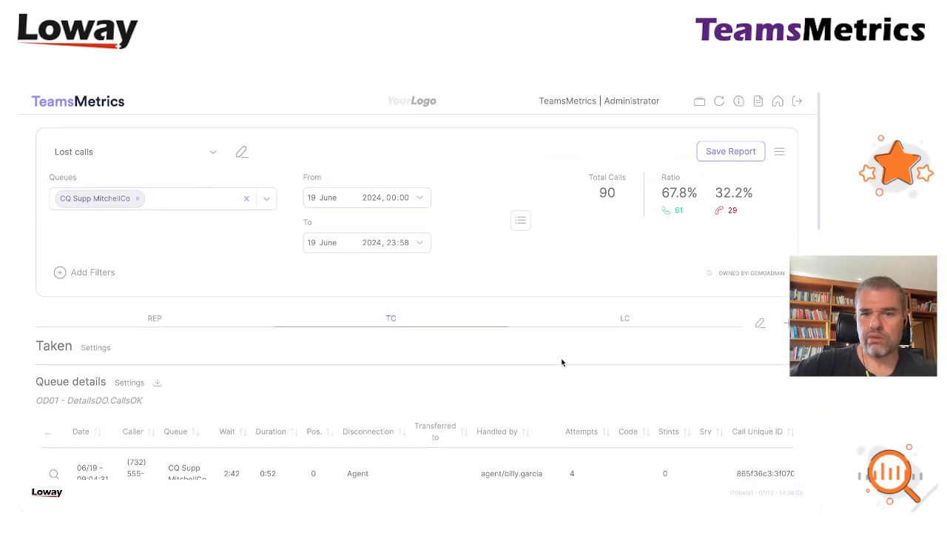
{"action": "scroll", "coordinate": [617, 397], "scroll_direction": "down", "scroll_amount": 2}
{"action": "scroll", "coordinate": [617, 396], "scroll_direction": "up", "scroll_amount": 1}
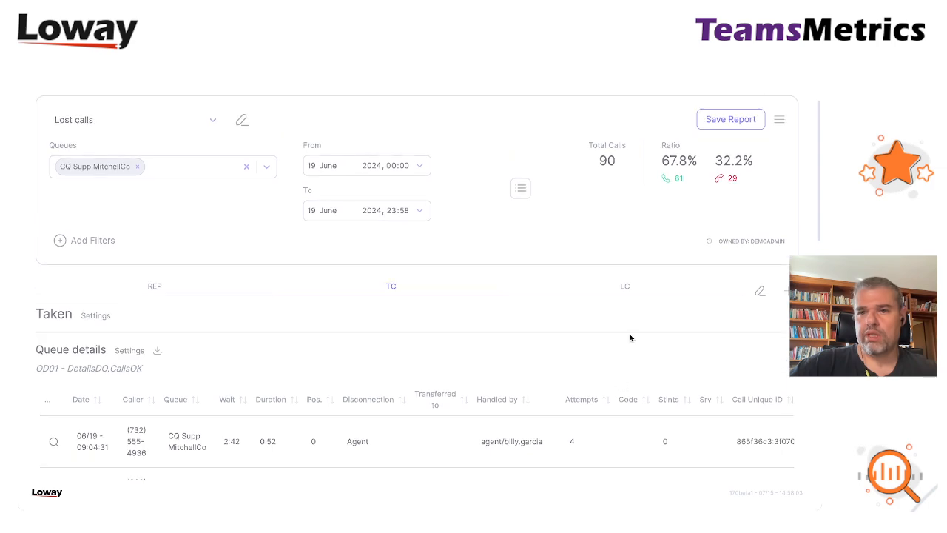
- Return to the LC page and save the Lost calls report
{"action": "left_click", "coordinate": [625, 286]}
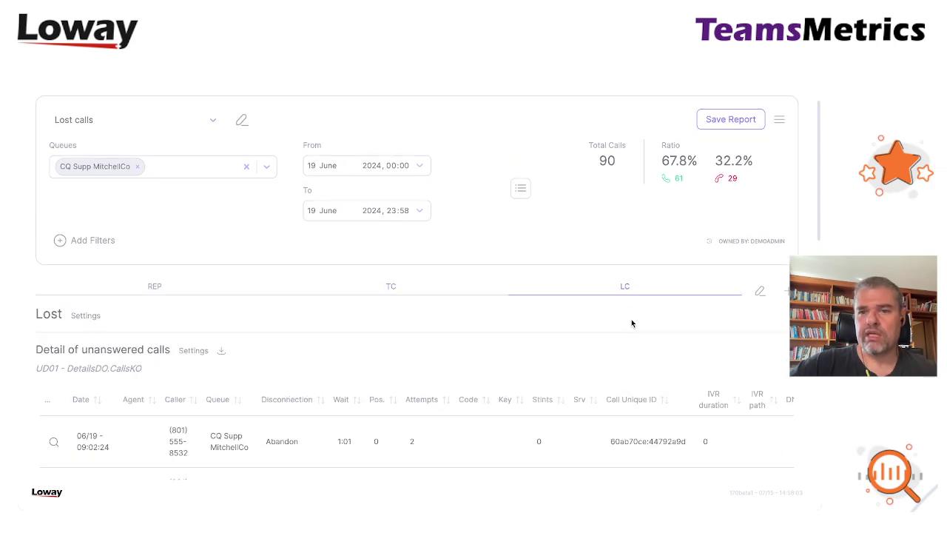
{"action": "left_click", "coordinate": [731, 119]}
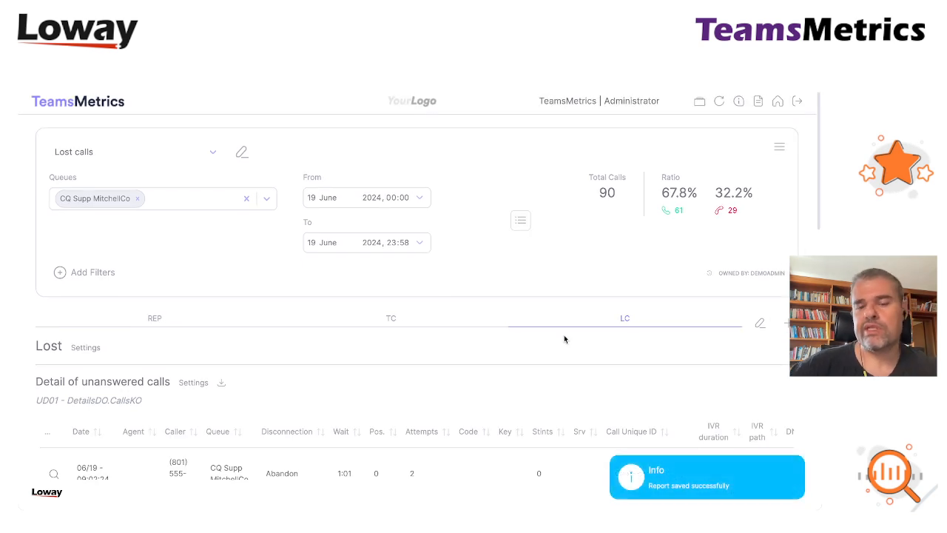
{"action": "scroll", "coordinate": [564, 335], "scroll_direction": "down", "scroll_amount": 3}
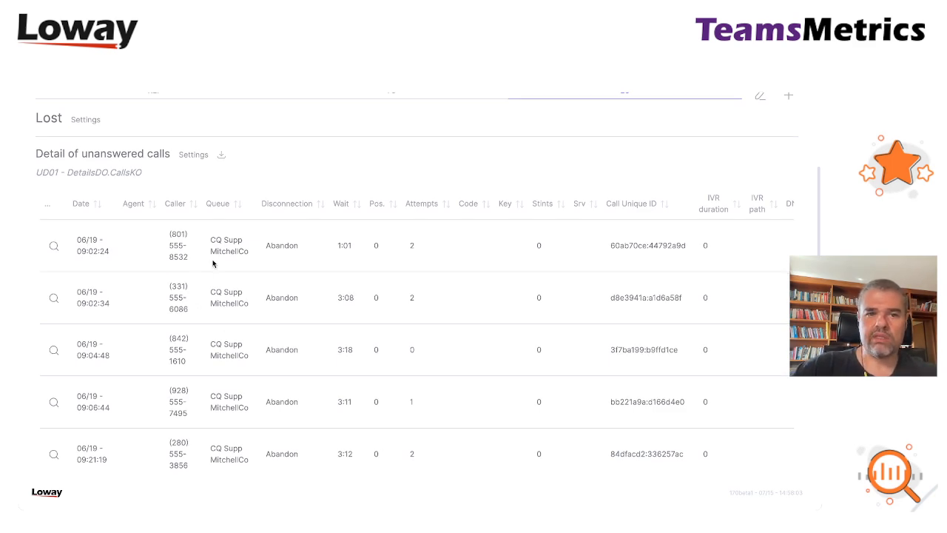
{"action": "scroll", "coordinate": [430, 362], "scroll_direction": "down", "scroll_amount": 5}
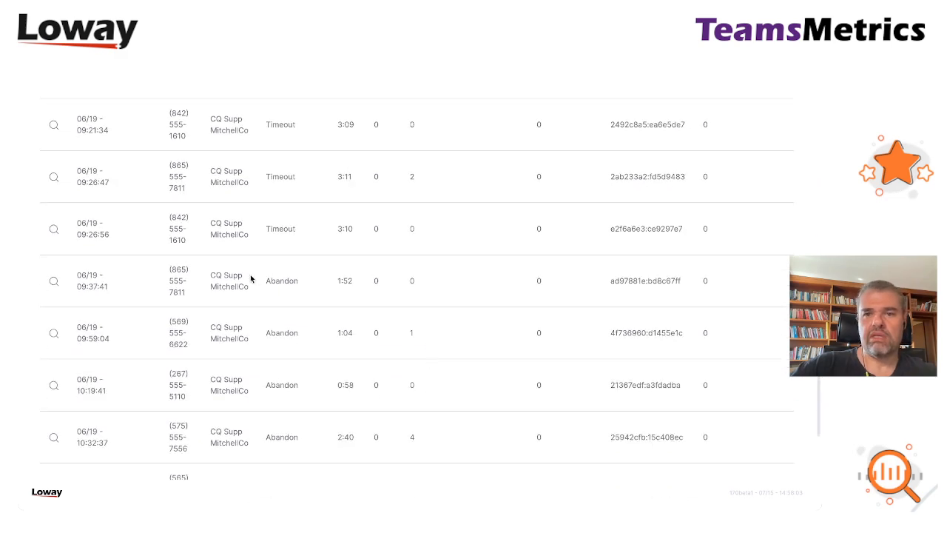
{"action": "scroll", "coordinate": [252, 279], "scroll_direction": "down", "scroll_amount": 3}
{"action": "scroll", "coordinate": [244, 266], "scroll_direction": "down", "scroll_amount": 2}
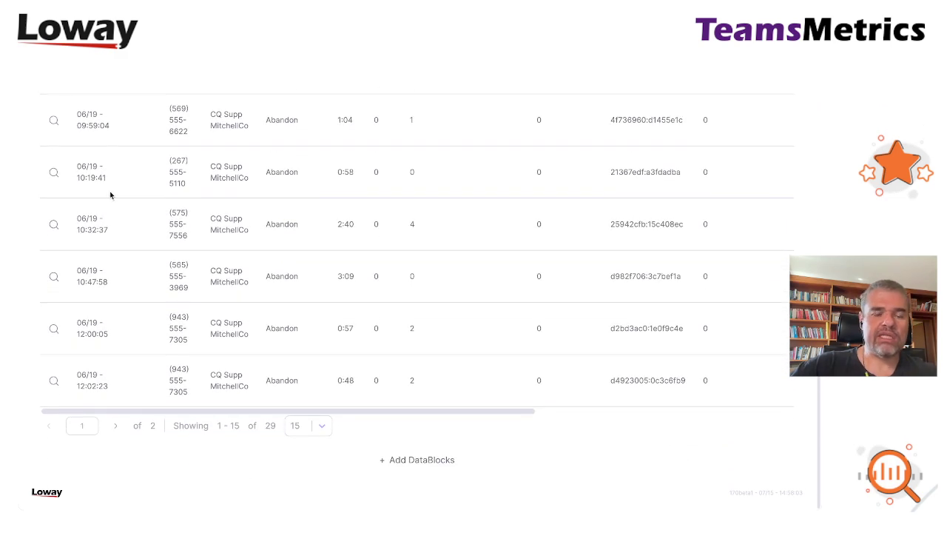
{"action": "left_click", "coordinate": [54, 224]}
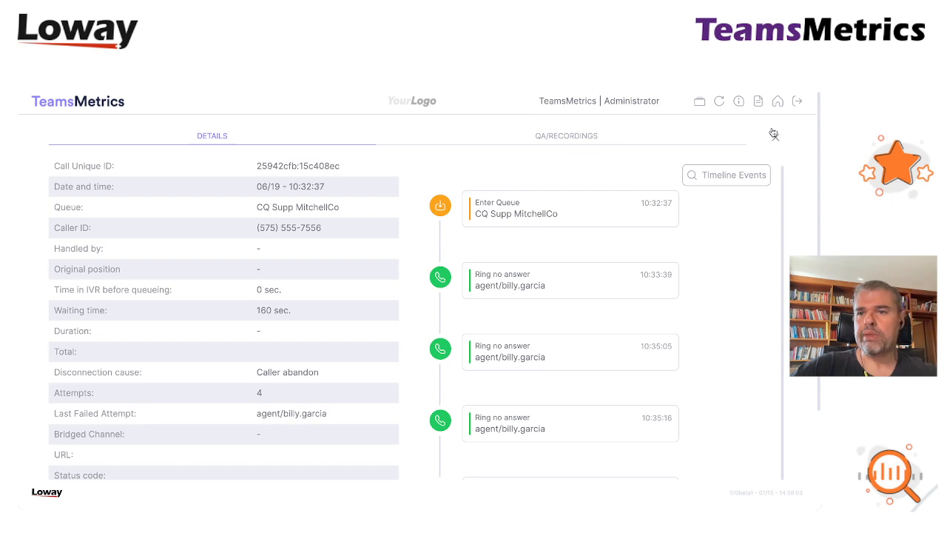
{"action": "left_click", "coordinate": [774, 134]}
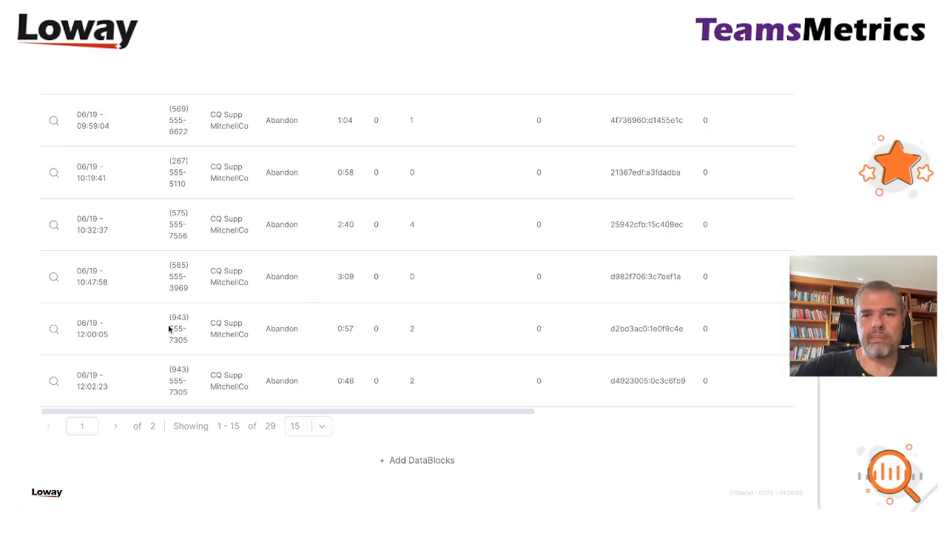
{"action": "scroll", "coordinate": [180, 303], "scroll_direction": "up", "scroll_amount": 2}
{"action": "scroll", "coordinate": [180, 303], "scroll_direction": "up", "scroll_amount": 3}
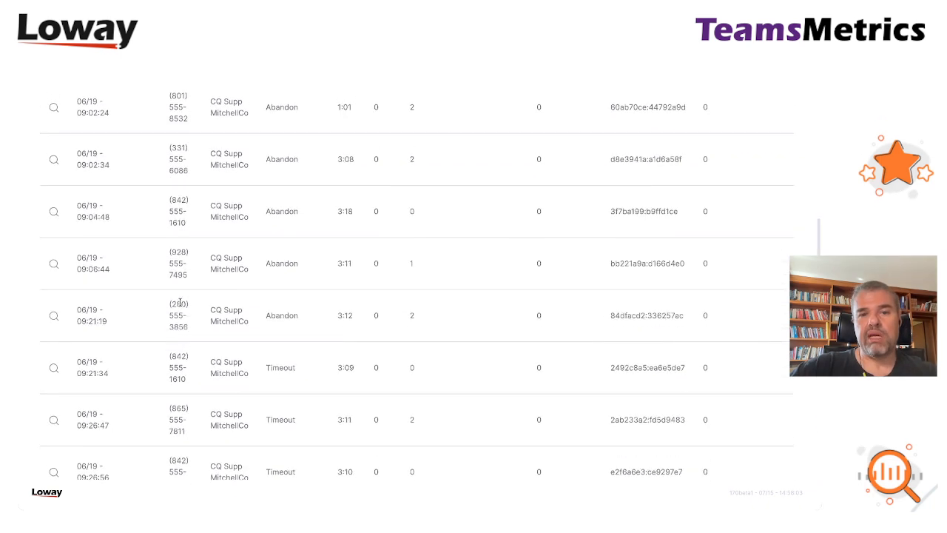
{"action": "scroll", "coordinate": [180, 303], "scroll_direction": "up", "scroll_amount": 5}
{"action": "scroll", "coordinate": [180, 304], "scroll_direction": "up", "scroll_amount": 2}
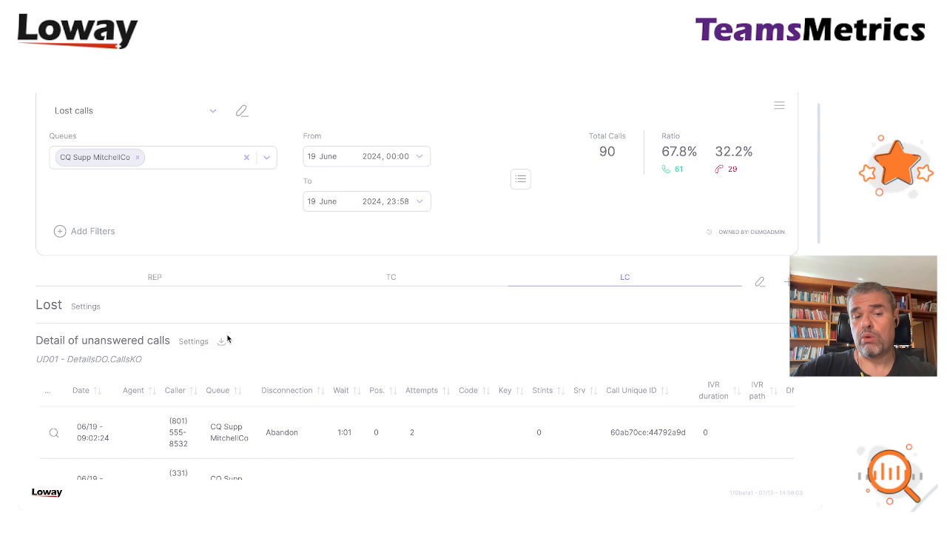
{"action": "scroll", "coordinate": [328, 347], "scroll_direction": "down", "scroll_amount": 1}
{"action": "left_click", "coordinate": [221, 293]}
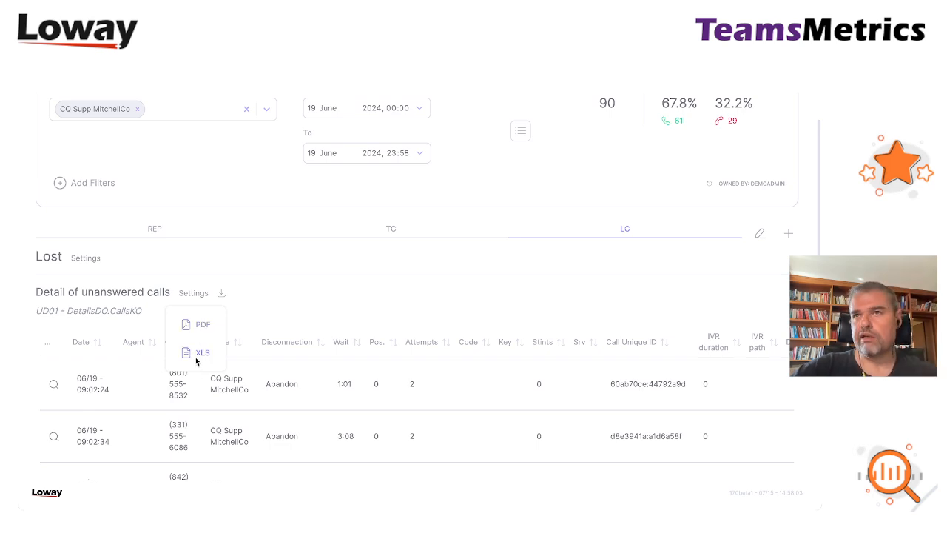
{"action": "left_click", "coordinate": [472, 289]}
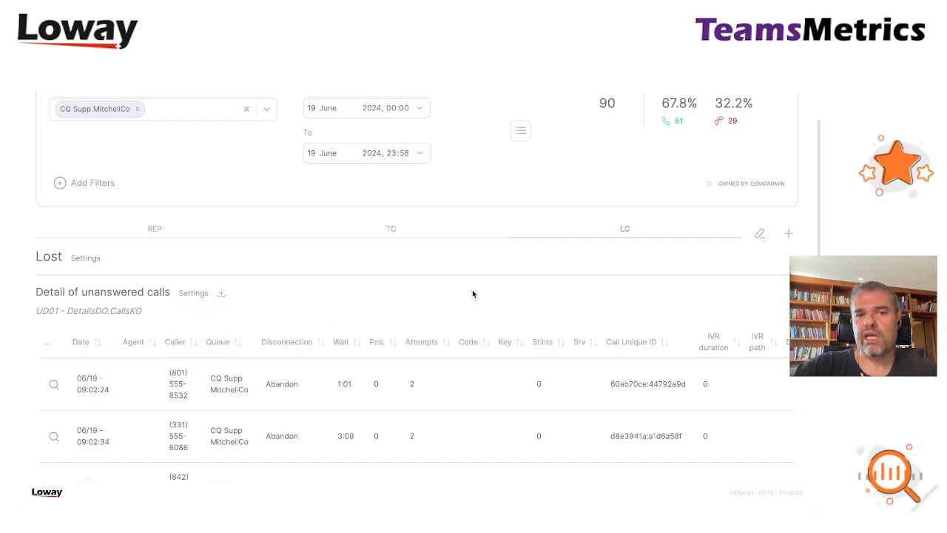
{"action": "scroll", "coordinate": [472, 290], "scroll_direction": "up", "scroll_amount": 3}
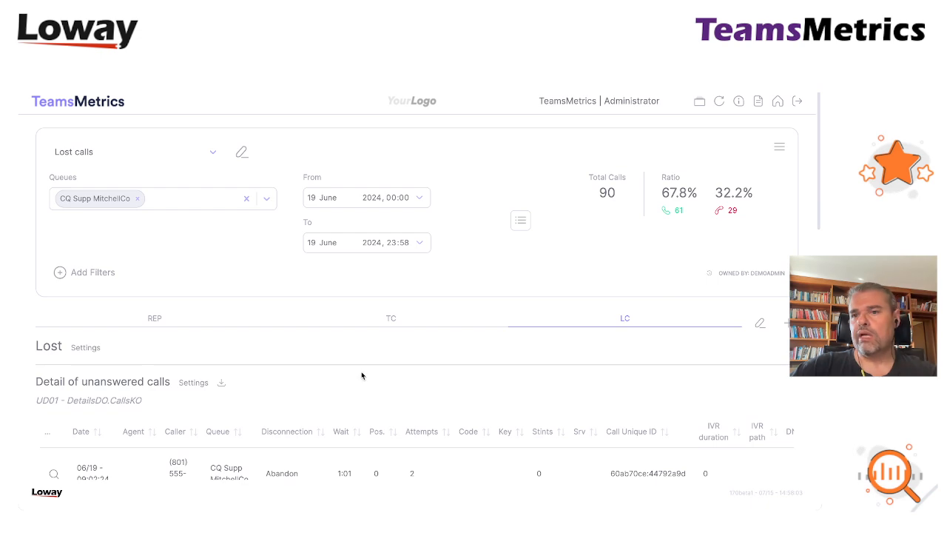
{"action": "scroll", "coordinate": [362, 375], "scroll_direction": "down", "scroll_amount": 3}
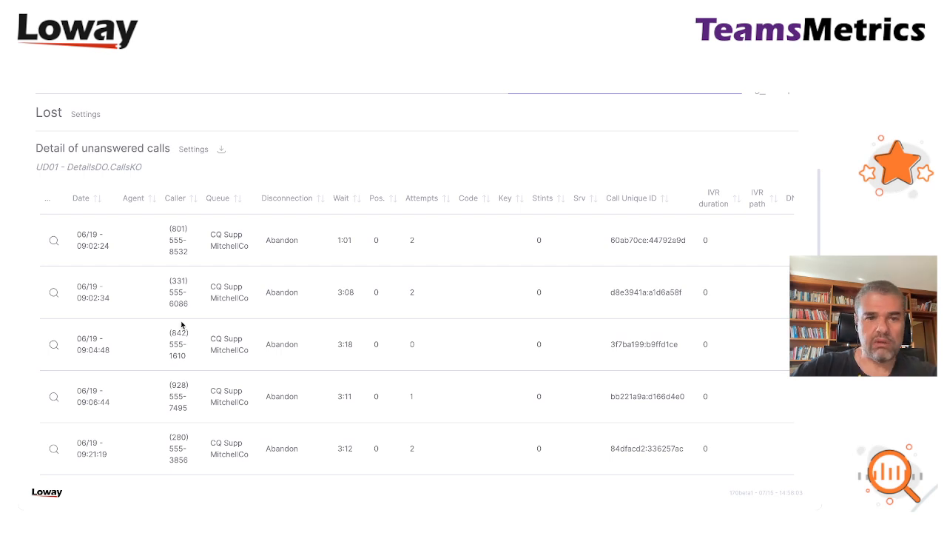
{"action": "scroll", "coordinate": [182, 325], "scroll_direction": "up", "scroll_amount": 2}
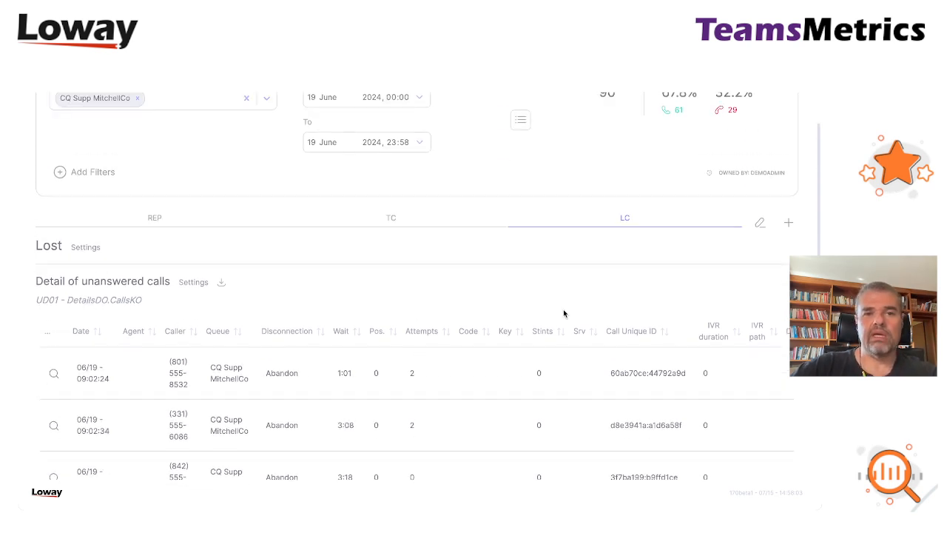
- On the TC page, inspect and close the details of the 09:36:55 taken call
{"action": "left_click", "coordinate": [388, 217]}
{"action": "scroll", "coordinate": [422, 371], "scroll_direction": "down", "scroll_amount": 3}
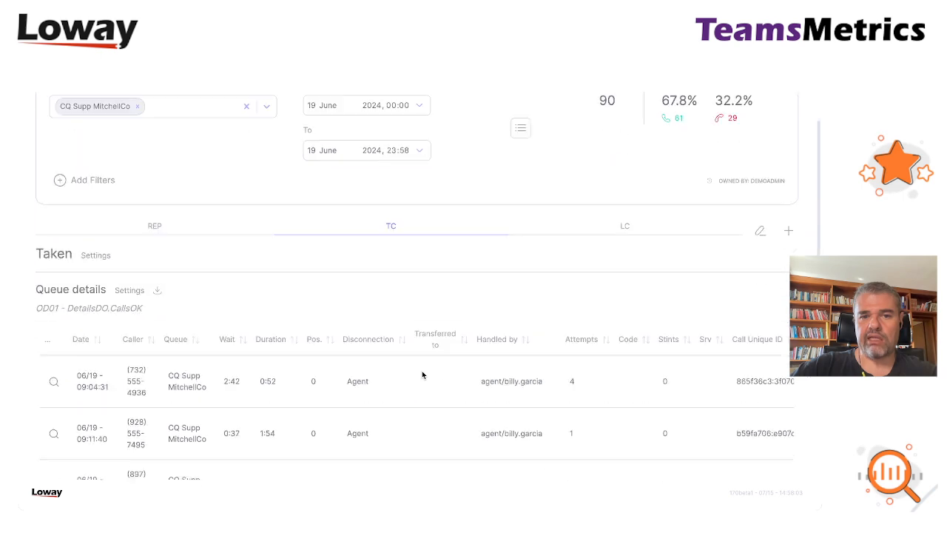
{"action": "scroll", "coordinate": [422, 374], "scroll_direction": "down", "scroll_amount": 5}
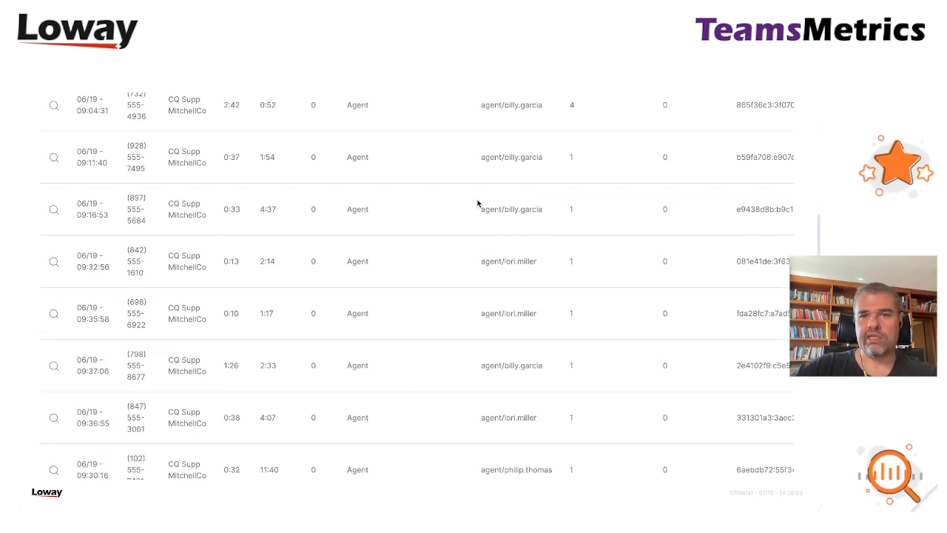
{"action": "scroll", "coordinate": [333, 222], "scroll_direction": "down", "scroll_amount": 3}
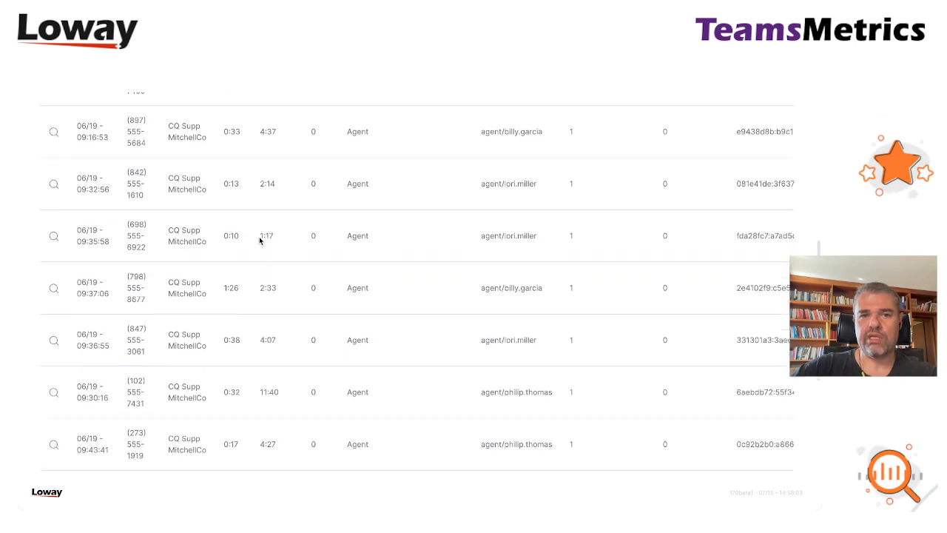
{"action": "scroll", "coordinate": [259, 241], "scroll_direction": "down", "scroll_amount": 2}
{"action": "left_click", "coordinate": [54, 180]}
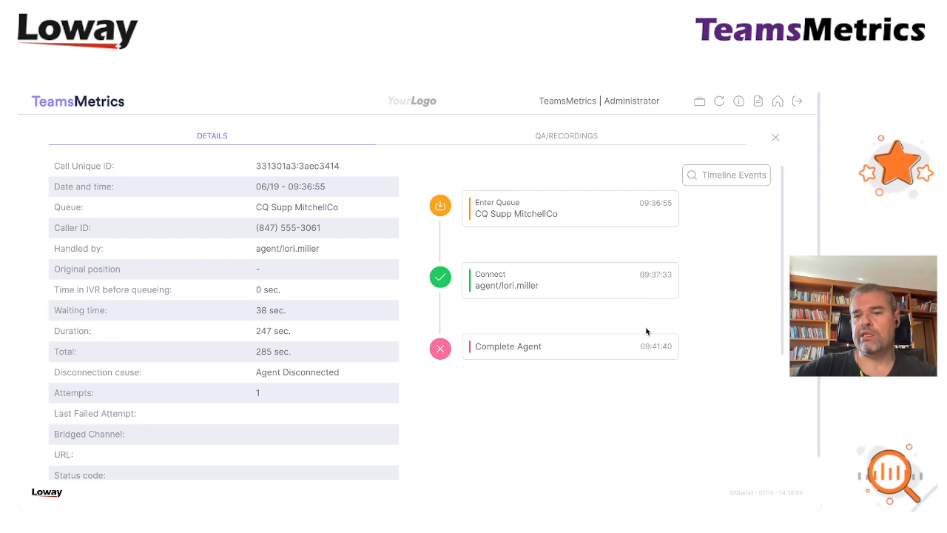
{"action": "left_click", "coordinate": [775, 139]}
{"action": "scroll", "coordinate": [371, 285], "scroll_direction": "down", "scroll_amount": 5}
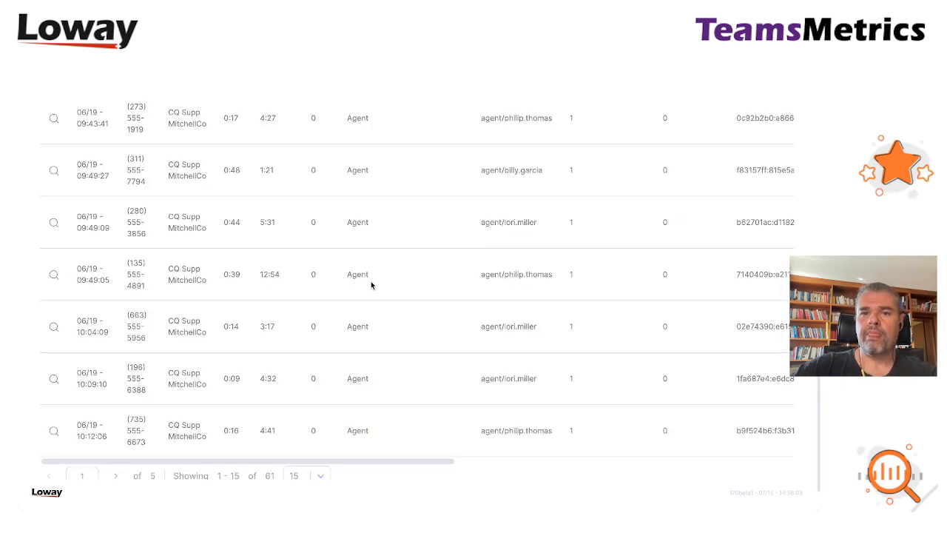
{"action": "scroll", "coordinate": [371, 285], "scroll_direction": "up", "scroll_amount": 8}
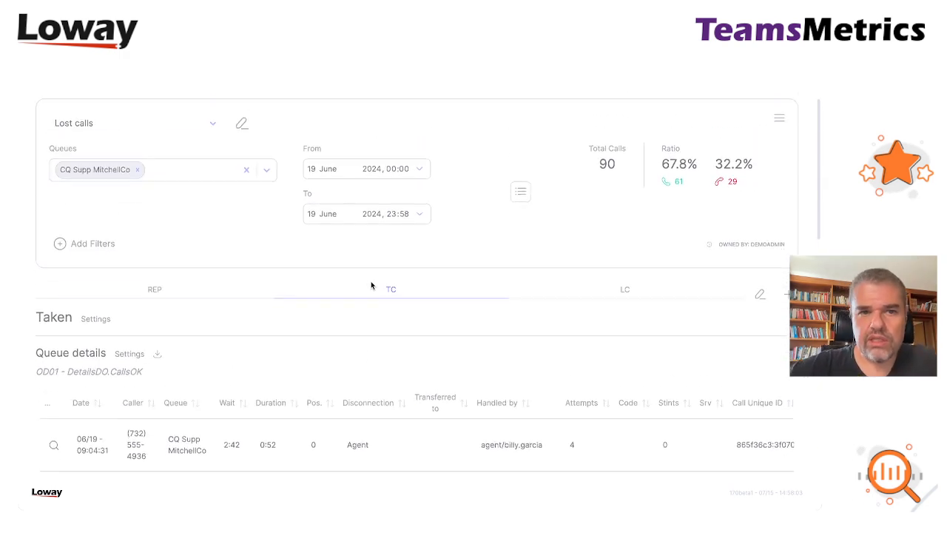
- Add the answered All calls OK01 DataBlock to the REP page
{"action": "left_click", "coordinate": [155, 298]}
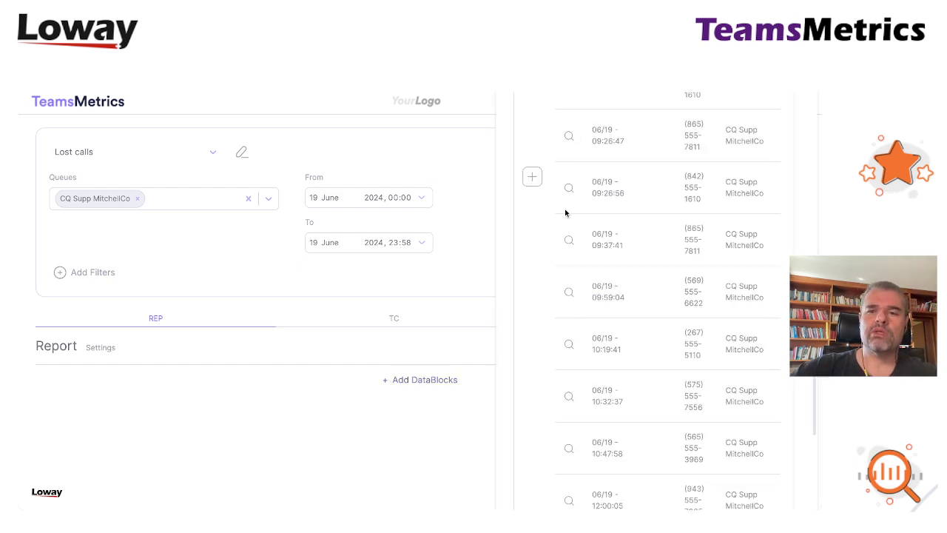
{"action": "scroll", "coordinate": [566, 213], "scroll_direction": "up", "scroll_amount": 5}
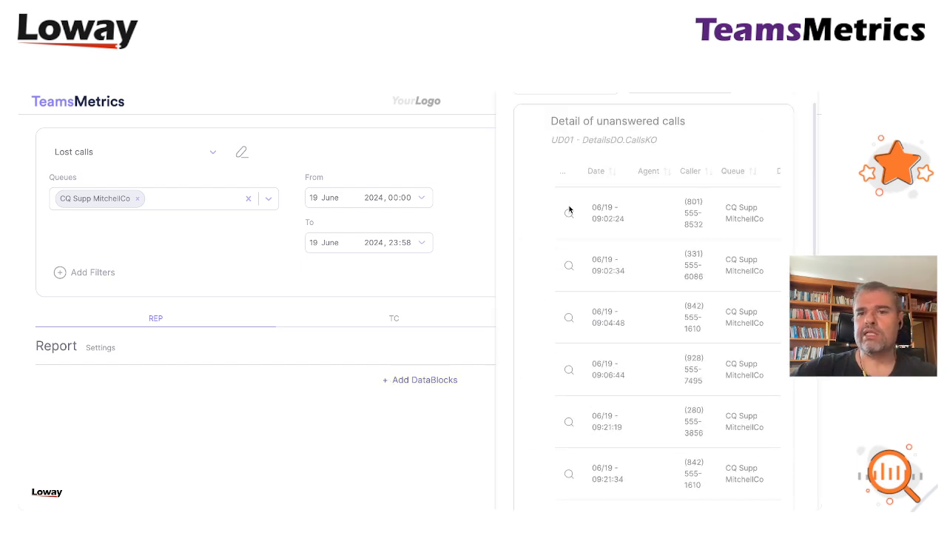
{"action": "double_click", "coordinate": [644, 116]}
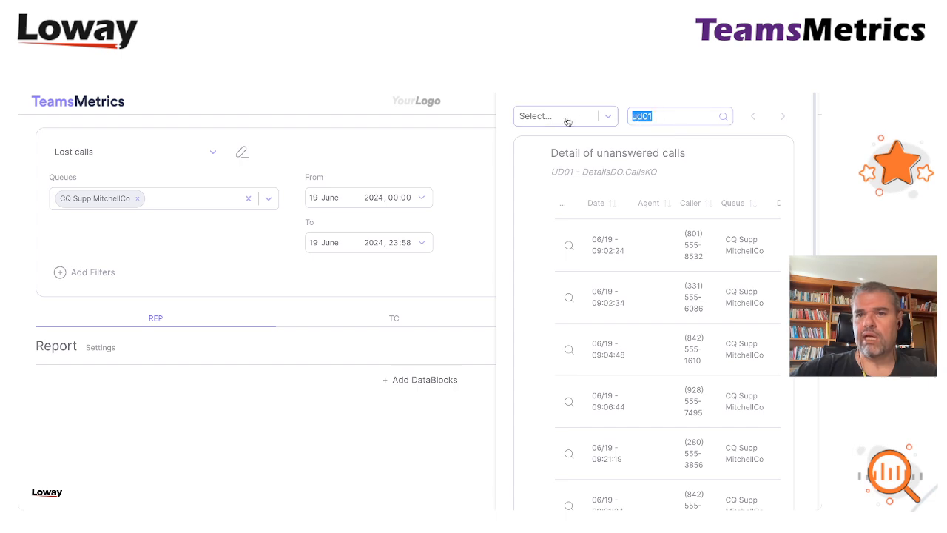
{"action": "key", "text": "BackSpace"}
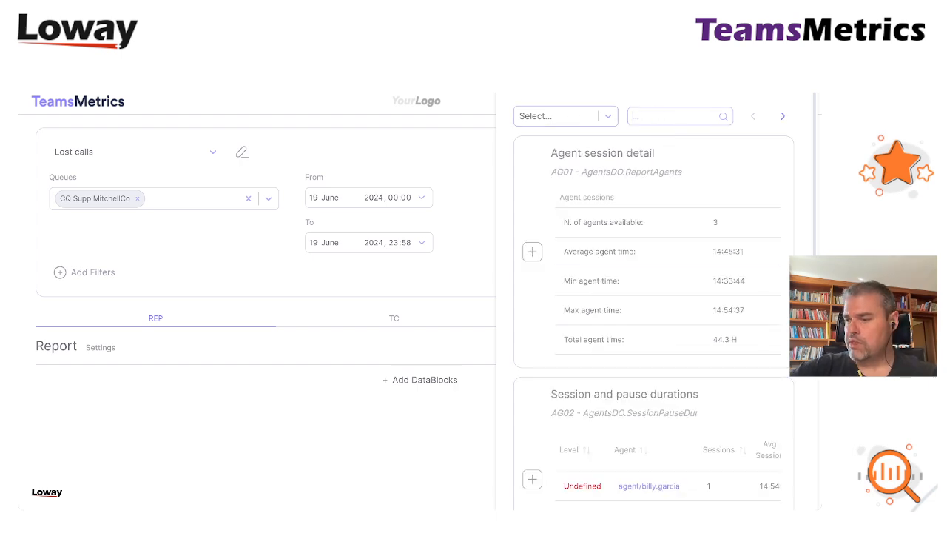
{"action": "type", "text": "ok01"}
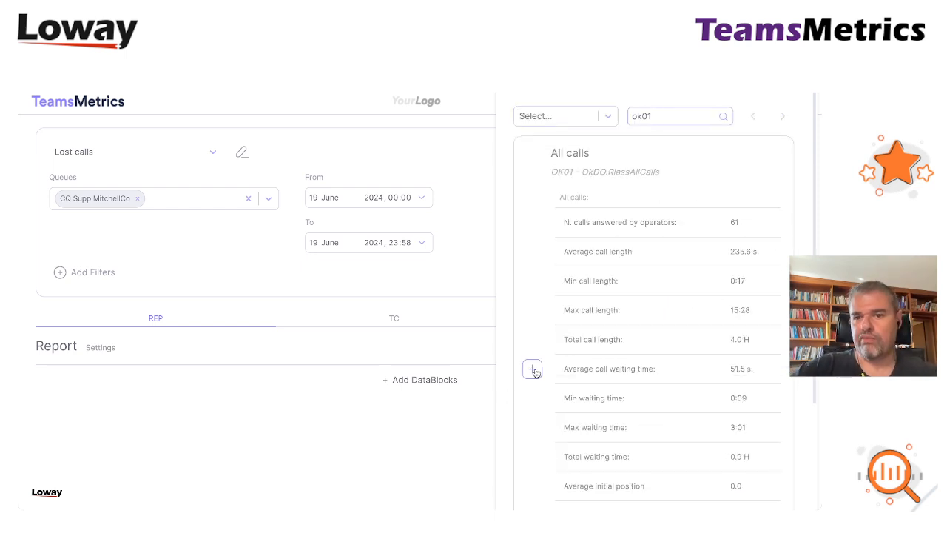
{"action": "left_click", "coordinate": [531, 368]}
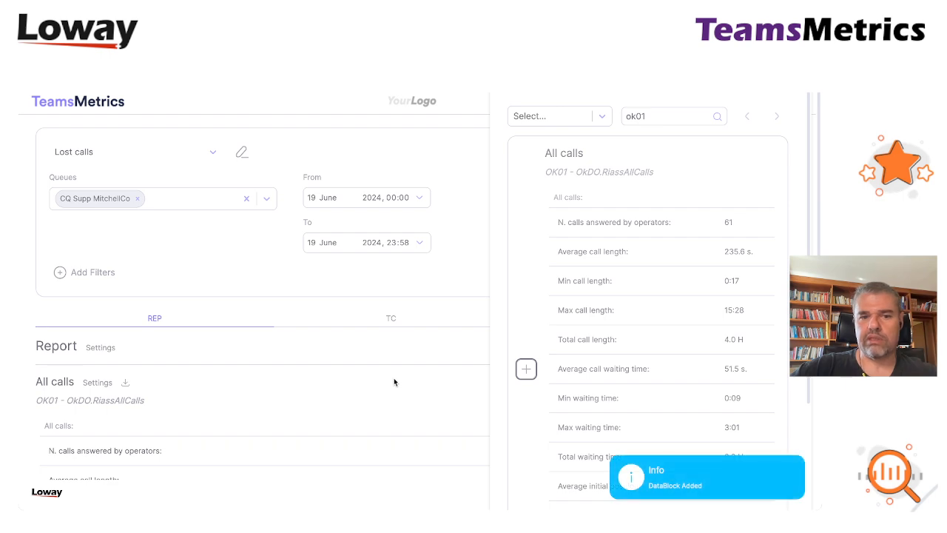
{"action": "scroll", "coordinate": [394, 382], "scroll_direction": "down", "scroll_amount": 5}
{"action": "scroll", "coordinate": [393, 382], "scroll_direction": "down", "scroll_amount": 5}
{"action": "scroll", "coordinate": [394, 382], "scroll_direction": "down", "scroll_amount": 3}
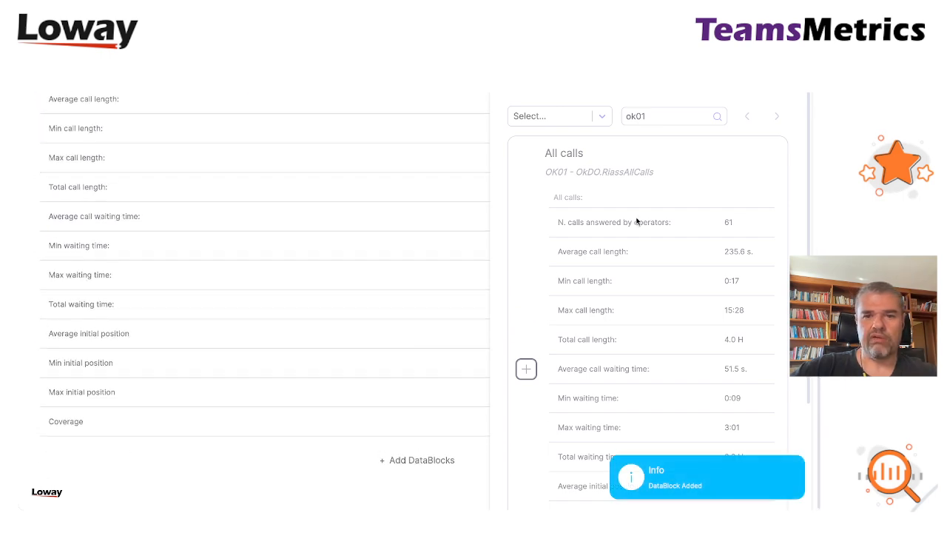
- Add the unanswered All calls UN01 DataBlock and close the picker
{"action": "left_click_drag", "start_coordinate": [662, 117], "coordinate": [598, 115]}
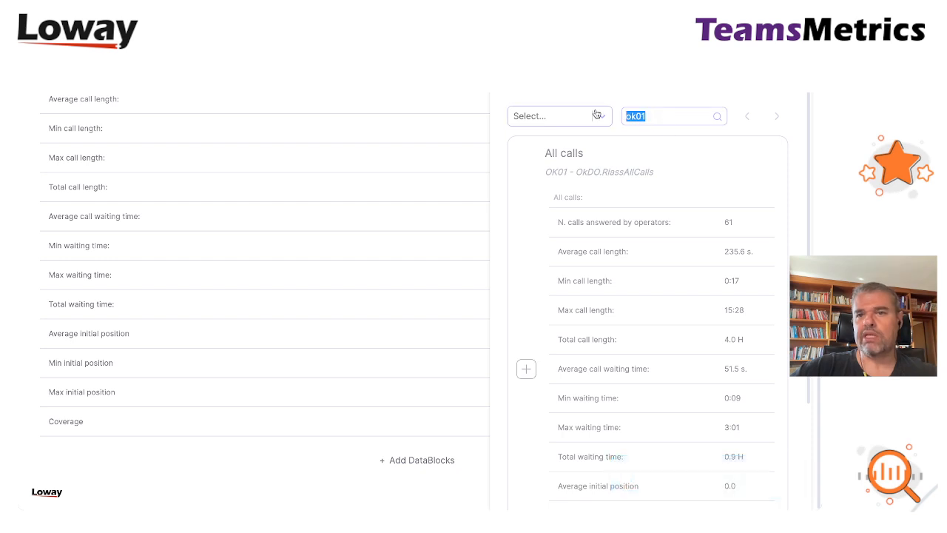
{"action": "type", "text": "un"}
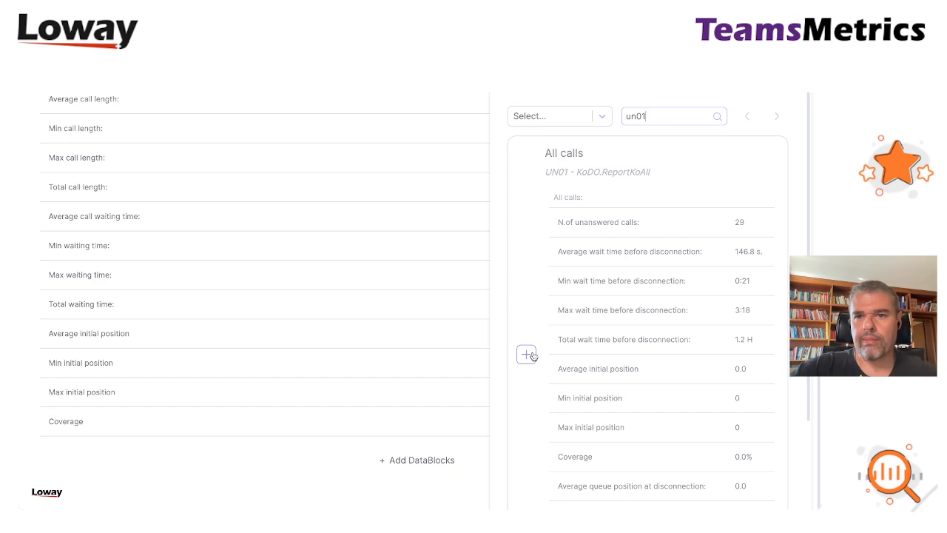
{"action": "left_click", "coordinate": [526, 354]}
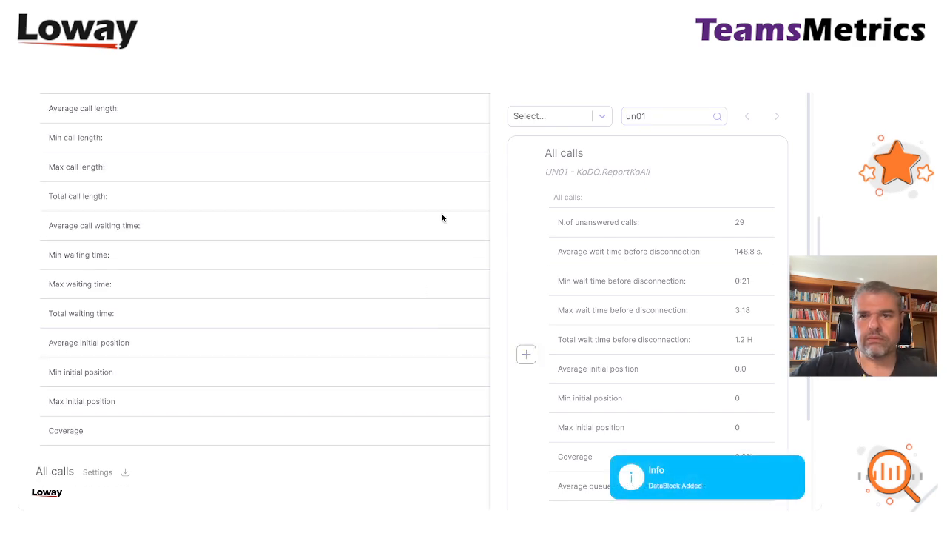
{"action": "left_click", "coordinate": [442, 213]}
{"action": "scroll", "coordinate": [522, 267], "scroll_direction": "up", "scroll_amount": 5}
{"action": "scroll", "coordinate": [522, 271], "scroll_direction": "down", "scroll_amount": 2}
{"action": "scroll", "coordinate": [522, 271], "scroll_direction": "down", "scroll_amount": 1}
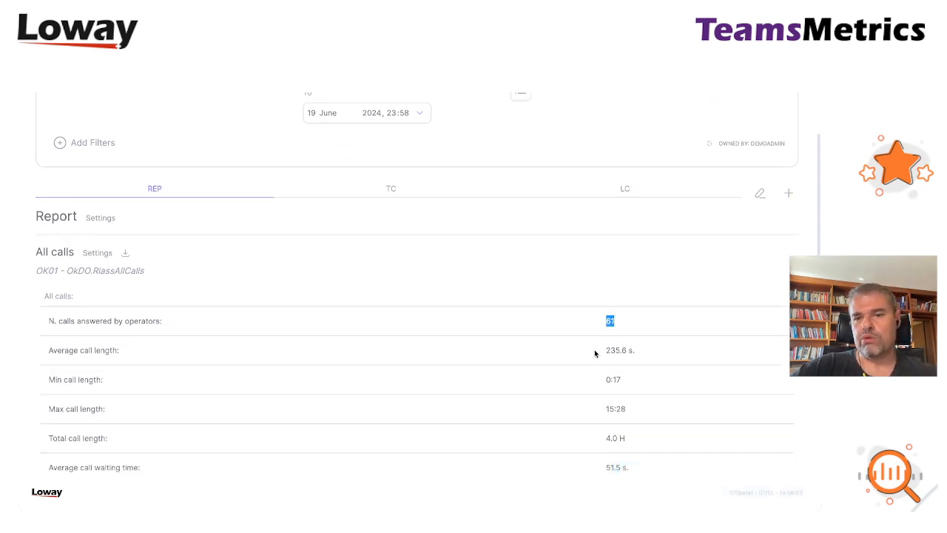
- Review the REP figures: average call length 235.6 s and average wait 146.8 s
{"action": "left_click_drag", "start_coordinate": [595, 353], "coordinate": [646, 353]}
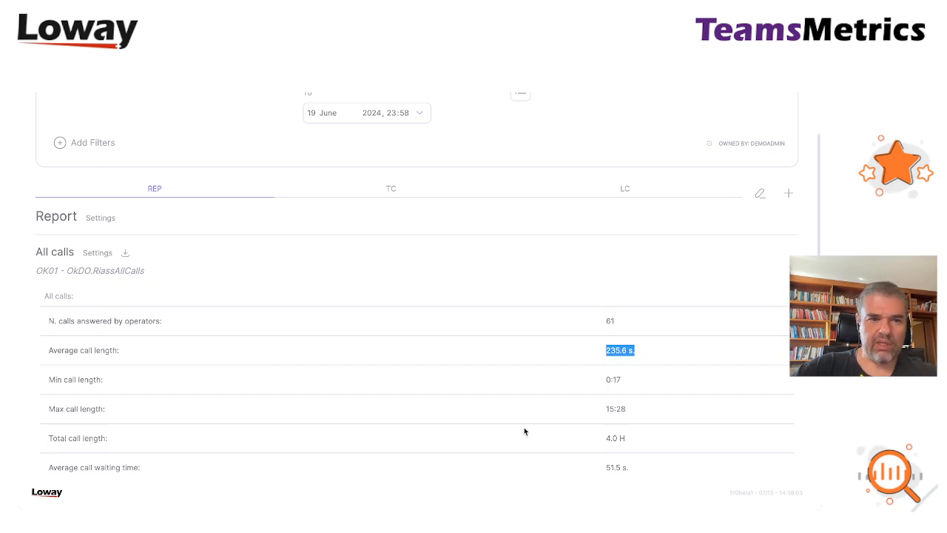
{"action": "scroll", "coordinate": [524, 427], "scroll_direction": "down", "scroll_amount": 2}
{"action": "scroll", "coordinate": [618, 420], "scroll_direction": "down", "scroll_amount": 1}
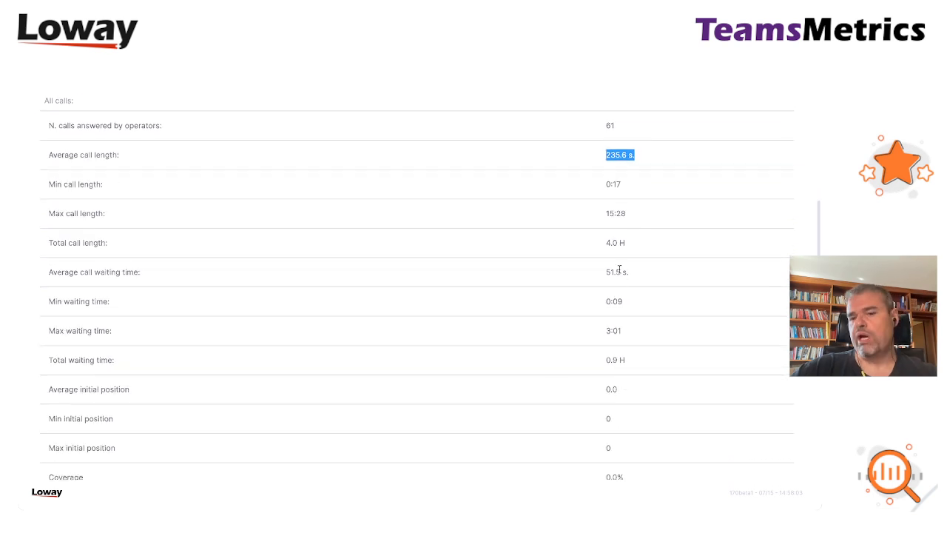
{"action": "scroll", "coordinate": [539, 386], "scroll_direction": "down", "scroll_amount": 5}
{"action": "scroll", "coordinate": [480, 358], "scroll_direction": "down", "scroll_amount": 1}
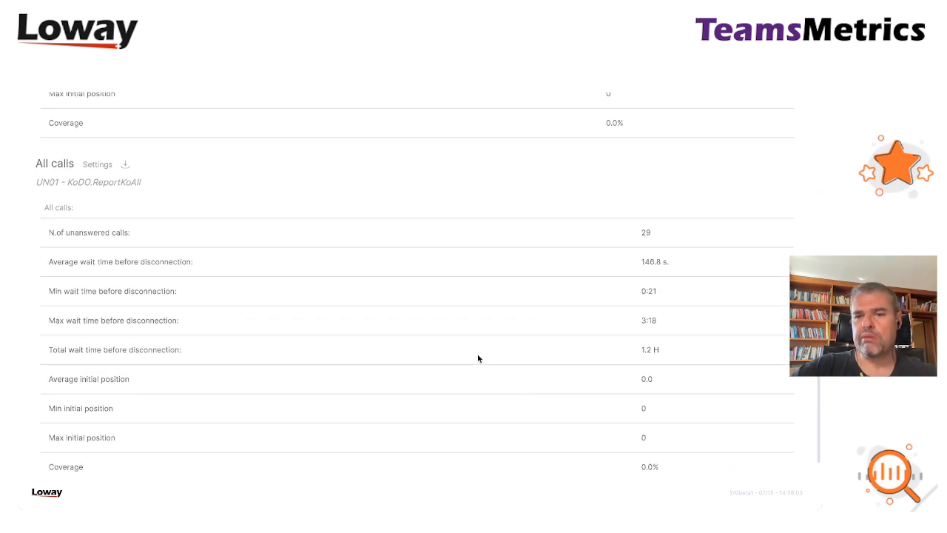
{"action": "scroll", "coordinate": [443, 341], "scroll_direction": "down", "scroll_amount": 3}
{"action": "scroll", "coordinate": [443, 341], "scroll_direction": "up", "scroll_amount": 2}
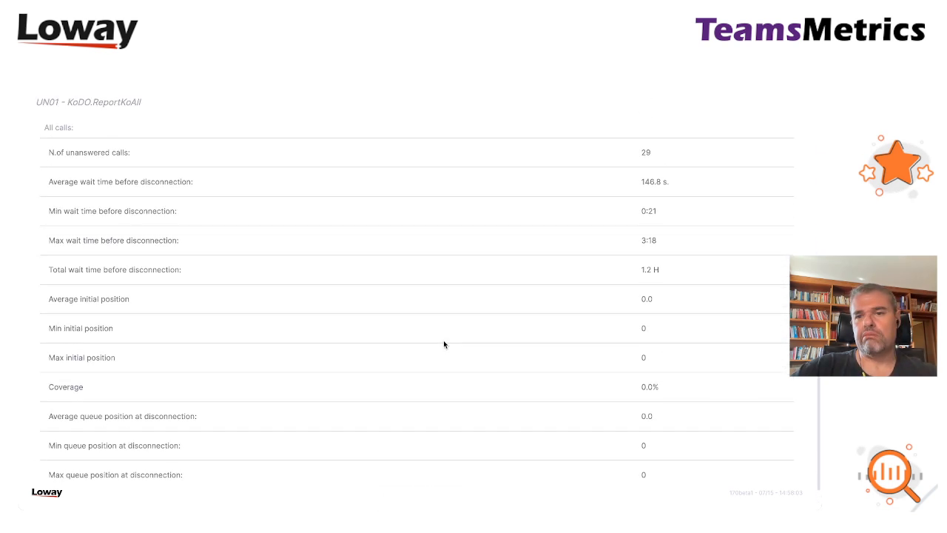
{"action": "scroll", "coordinate": [511, 292], "scroll_direction": "down", "scroll_amount": 1}
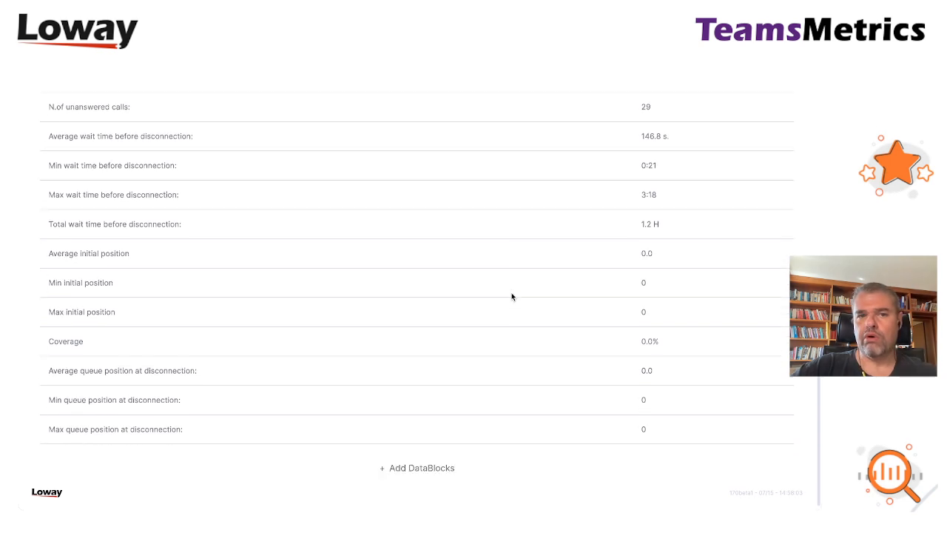
{"action": "scroll", "coordinate": [511, 292], "scroll_direction": "down", "scroll_amount": 1}
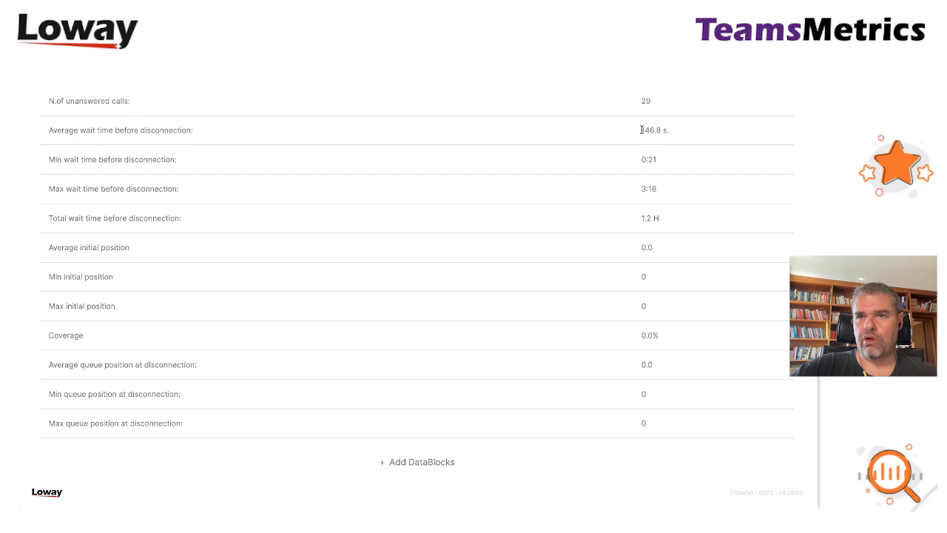
{"action": "left_click_drag", "start_coordinate": [641, 130], "coordinate": [665, 130]}
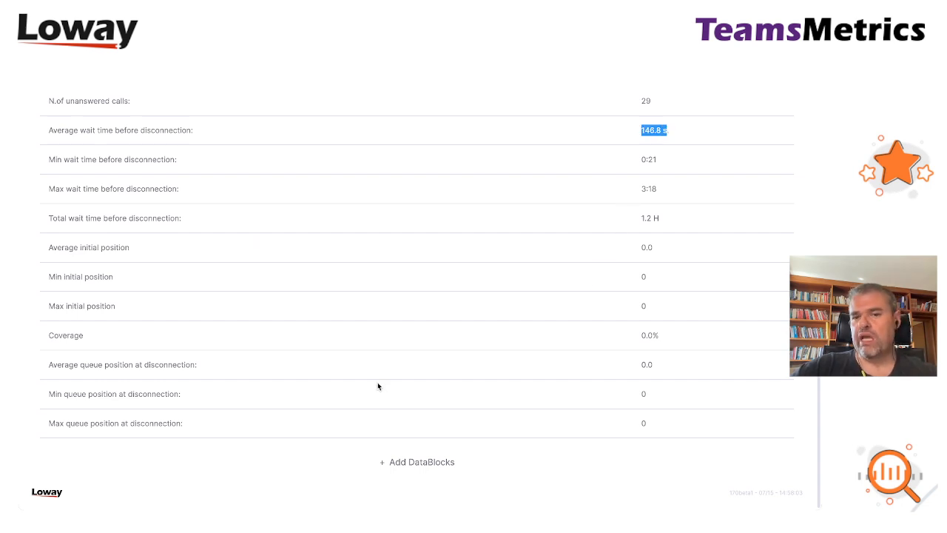
{"action": "scroll", "coordinate": [511, 337], "scroll_direction": "down", "scroll_amount": 1}
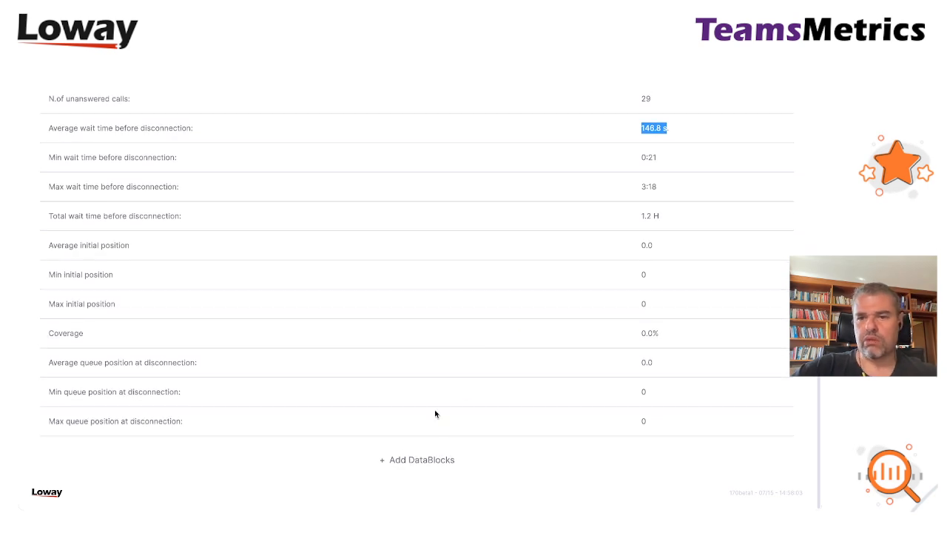
- Add the Agents on queue (ok03) DataBlock to the REP page
{"action": "left_click", "coordinate": [420, 460]}
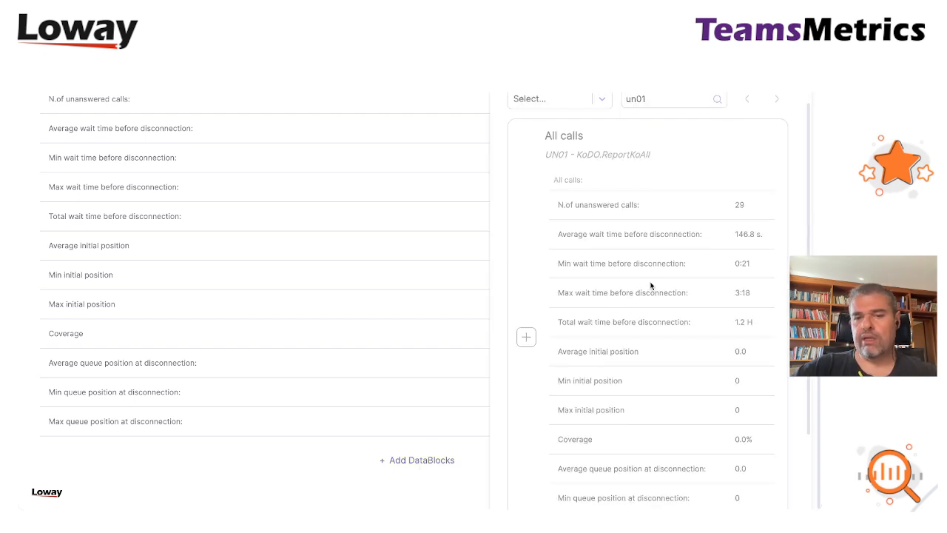
{"action": "double_click", "coordinate": [636, 99]}
{"action": "key", "text": "BackSpace"}
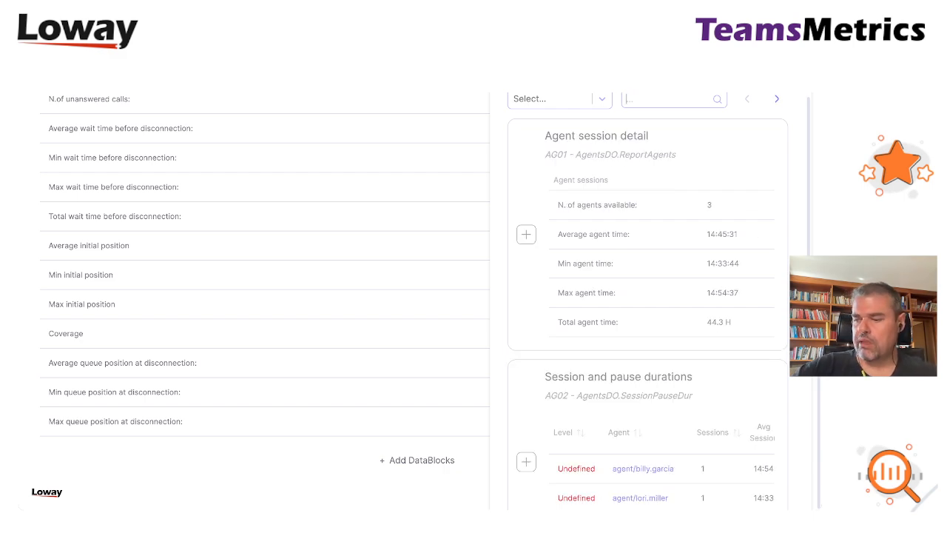
{"action": "type", "text": "ok03"}
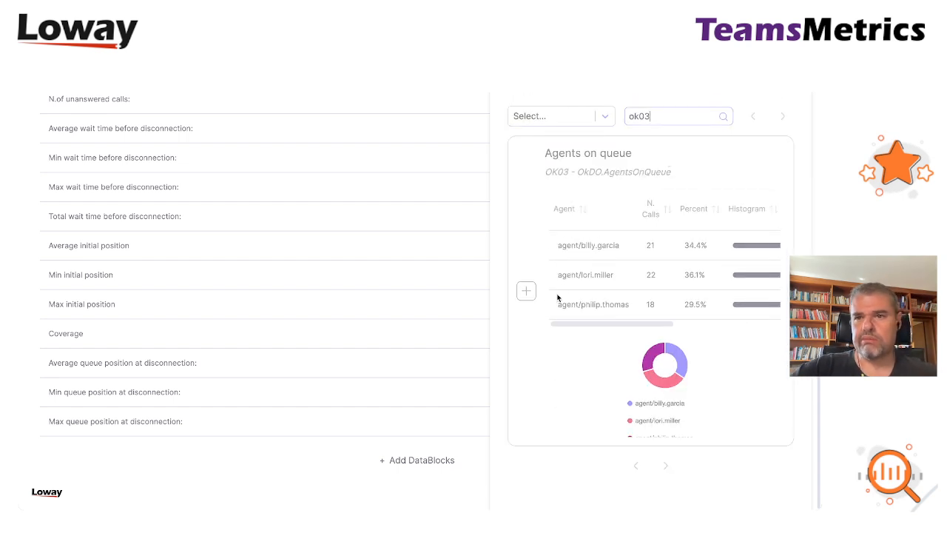
{"action": "left_click", "coordinate": [526, 291]}
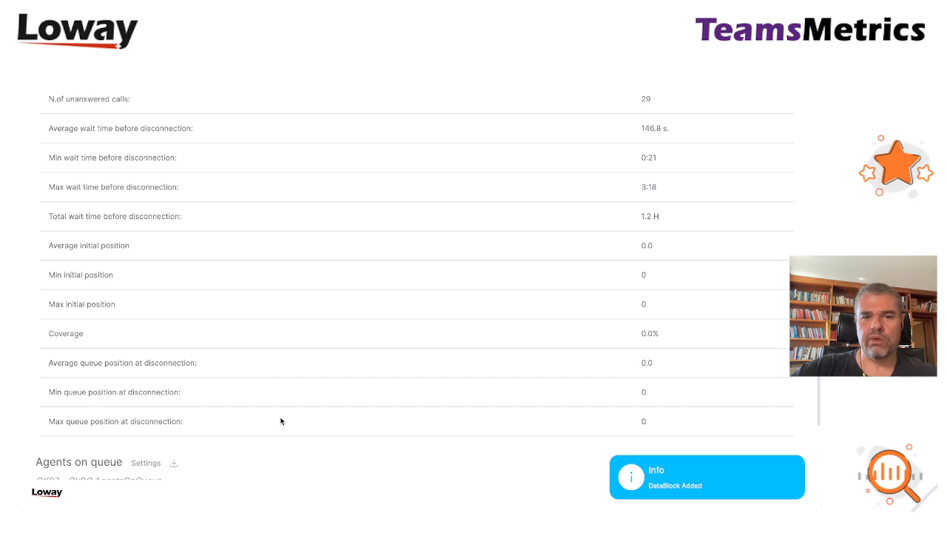
{"action": "scroll", "coordinate": [348, 341], "scroll_direction": "down", "scroll_amount": 5}
{"action": "scroll", "coordinate": [348, 340], "scroll_direction": "down", "scroll_amount": 3}
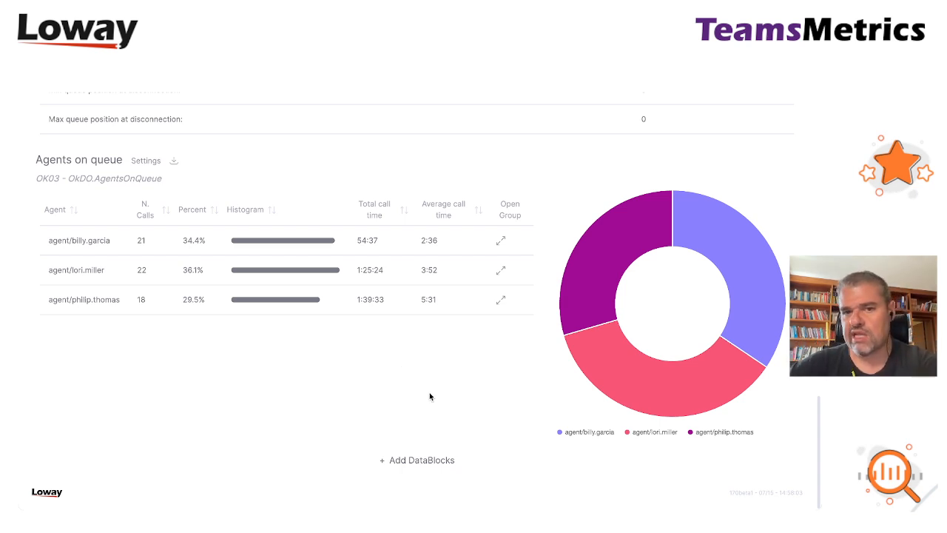
- Add the Service level agreement DataBlock to the report from the DataBlocks panel
{"action": "left_click", "coordinate": [423, 464]}
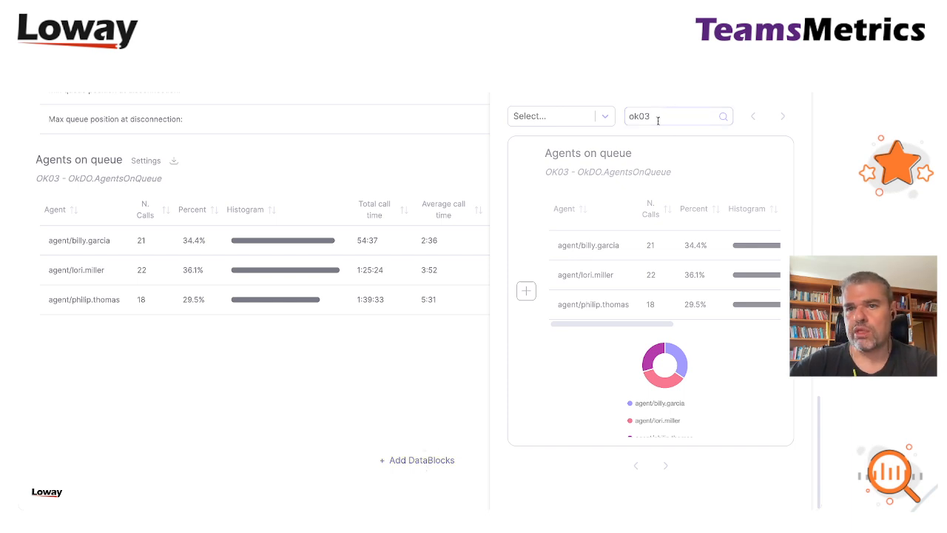
{"action": "left_click_drag", "start_coordinate": [658, 118], "coordinate": [538, 121]}
{"action": "key", "text": "BackSpace"}
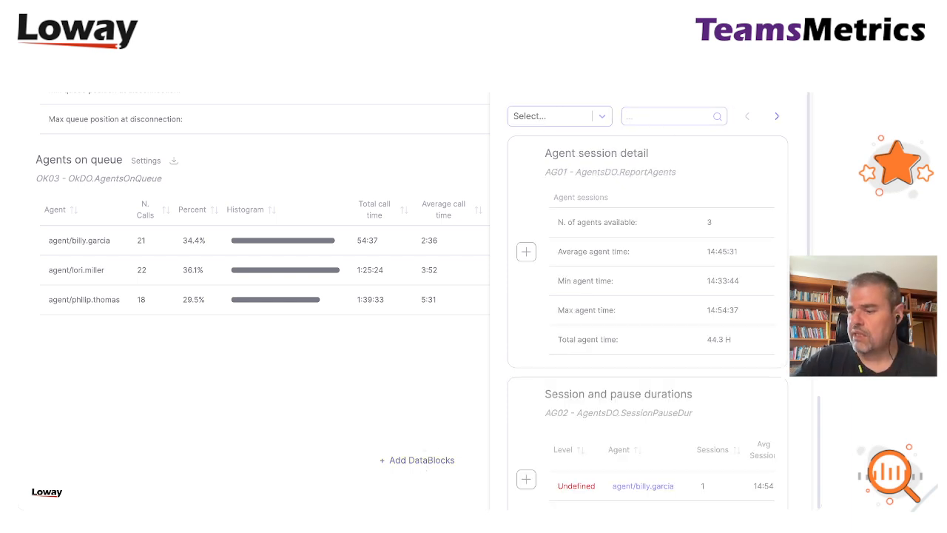
{"action": "type", "text": "ok04"}
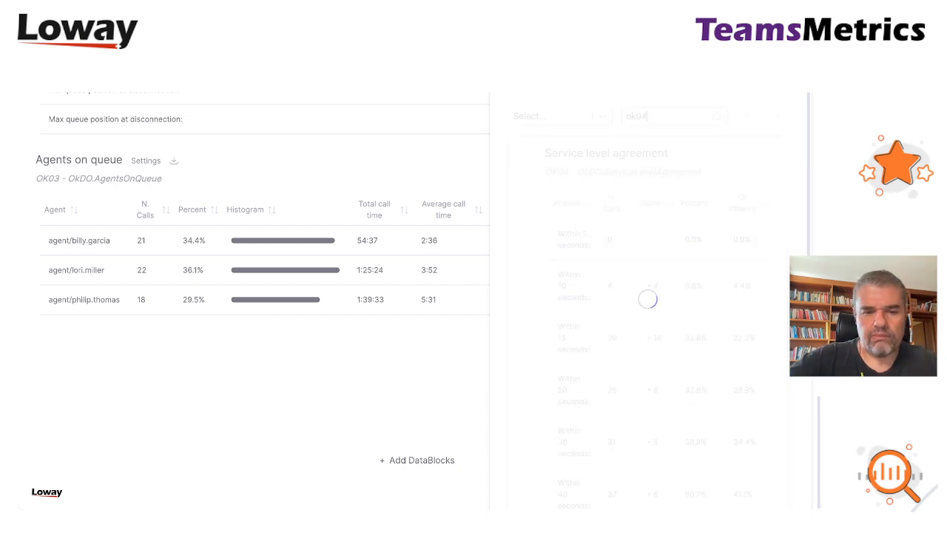
{"action": "scroll", "coordinate": [585, 310], "scroll_direction": "down", "scroll_amount": 5}
{"action": "scroll", "coordinate": [585, 318], "scroll_direction": "down", "scroll_amount": 5}
{"action": "scroll", "coordinate": [585, 325], "scroll_direction": "down", "scroll_amount": 3}
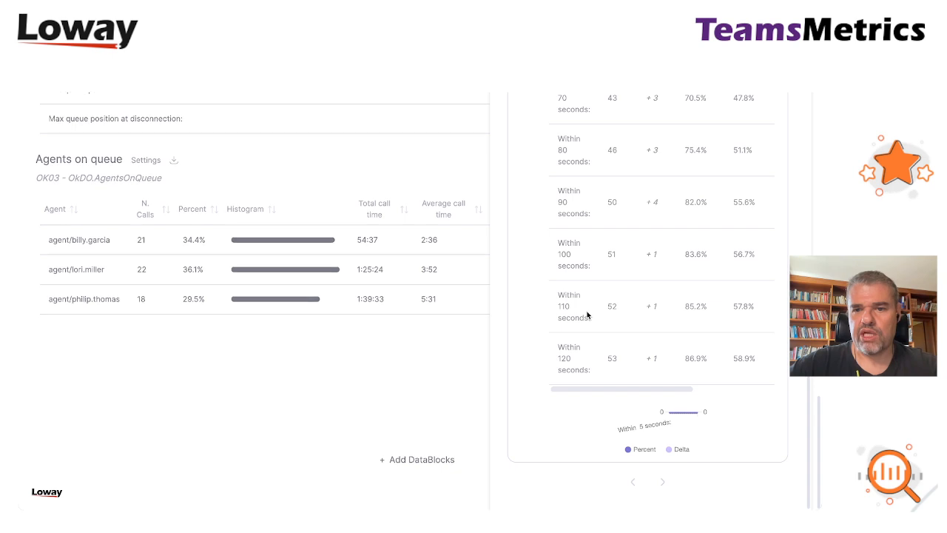
{"action": "scroll", "coordinate": [617, 336], "scroll_direction": "up", "scroll_amount": 5}
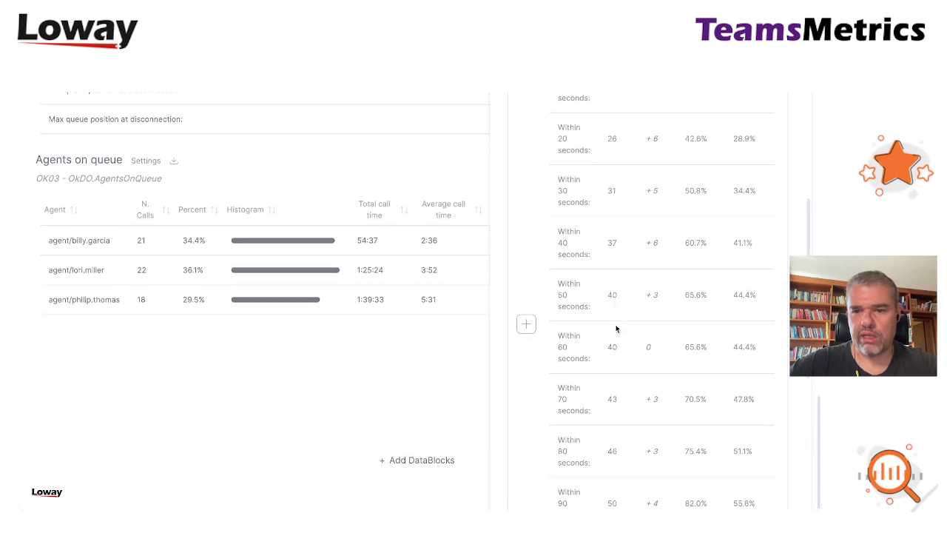
{"action": "left_click", "coordinate": [527, 325]}
{"action": "scroll", "coordinate": [607, 259], "scroll_direction": "up", "scroll_amount": 5}
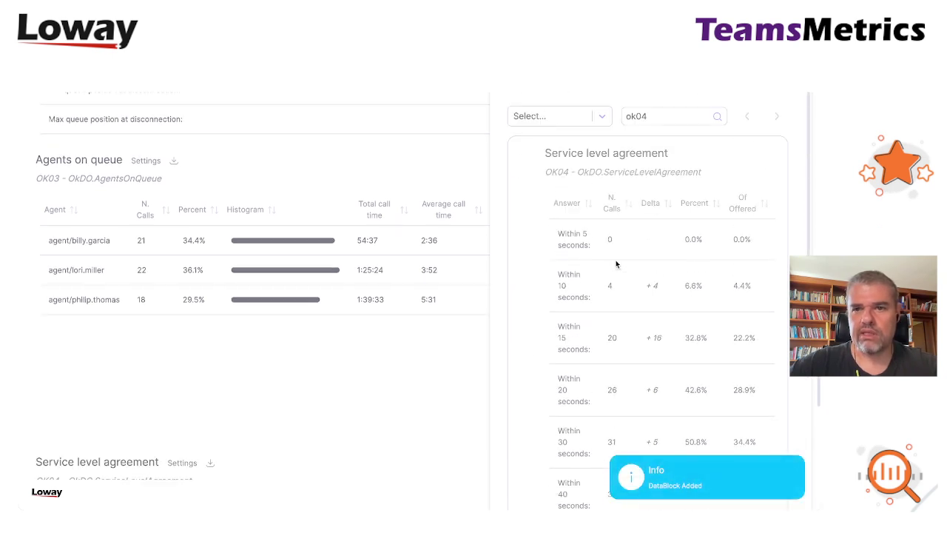
- Add the Inclusive Answered SLA DataBlock (ok04) to the report
{"action": "double_click", "coordinate": [662, 117]}
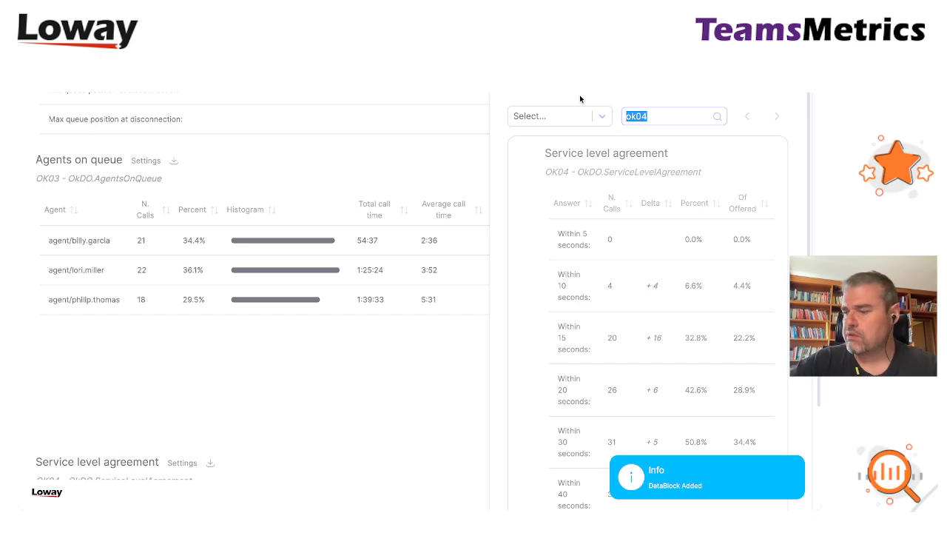
{"action": "type", "text": "unsl"}
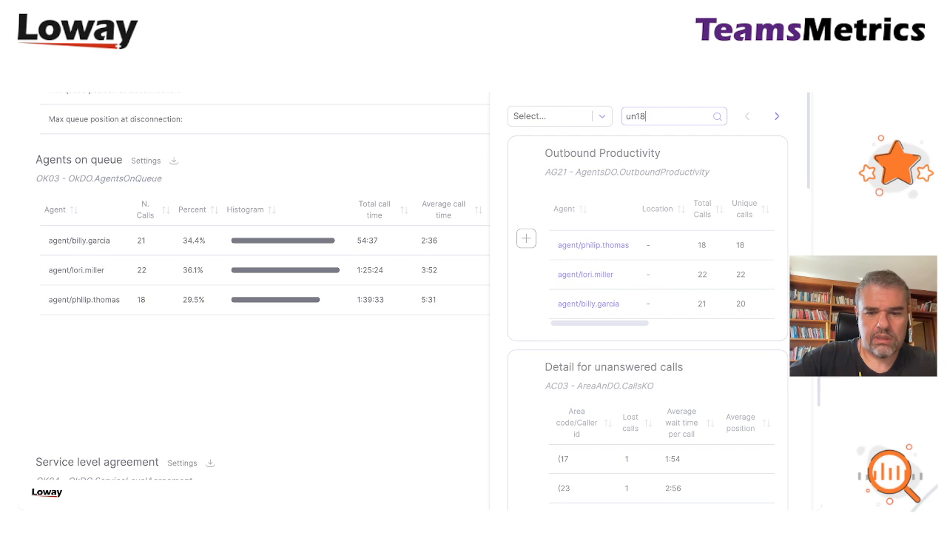
{"action": "scroll", "coordinate": [549, 330], "scroll_direction": "down", "scroll_amount": 5}
{"action": "scroll", "coordinate": [549, 331], "scroll_direction": "down", "scroll_amount": 3}
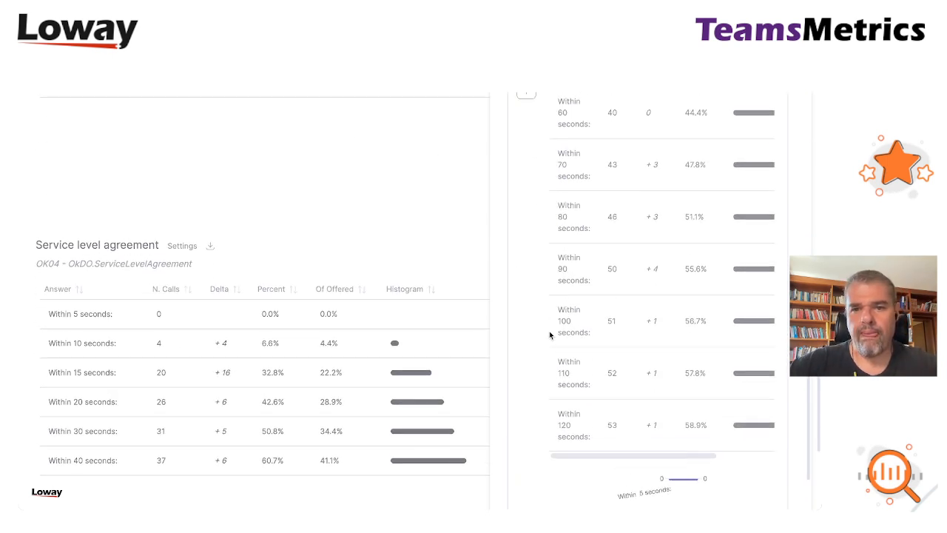
{"action": "left_click", "coordinate": [526, 228]}
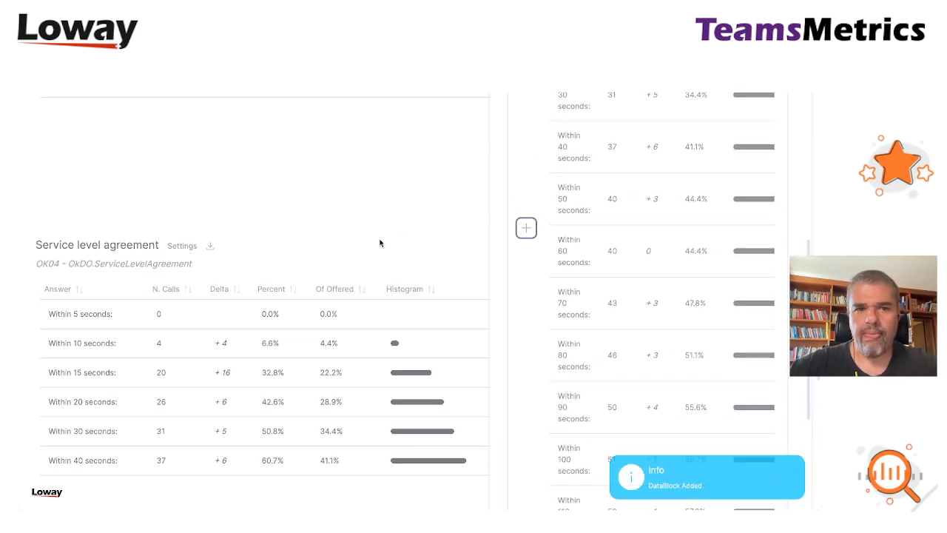
{"action": "scroll", "coordinate": [496, 256], "scroll_direction": "down", "scroll_amount": 3}
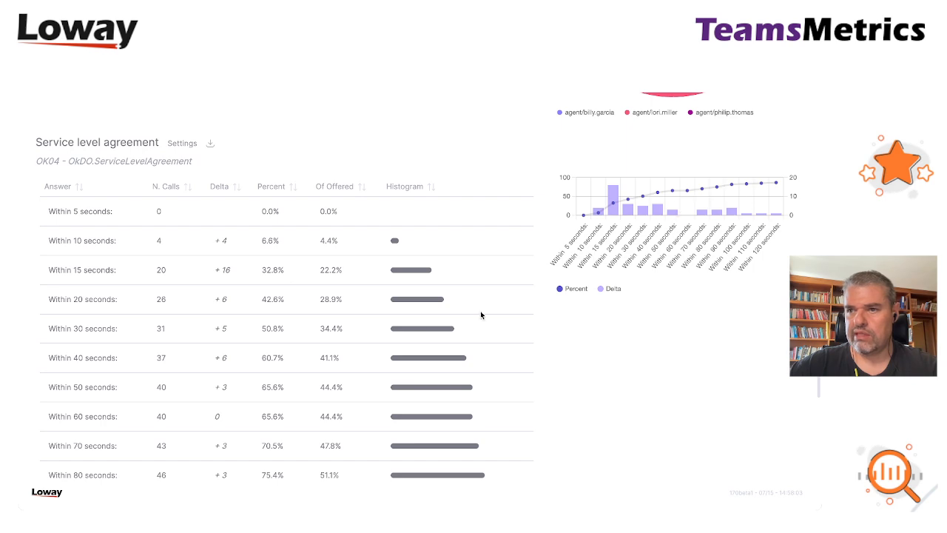
{"action": "scroll", "coordinate": [291, 405], "scroll_direction": "down", "scroll_amount": 1}
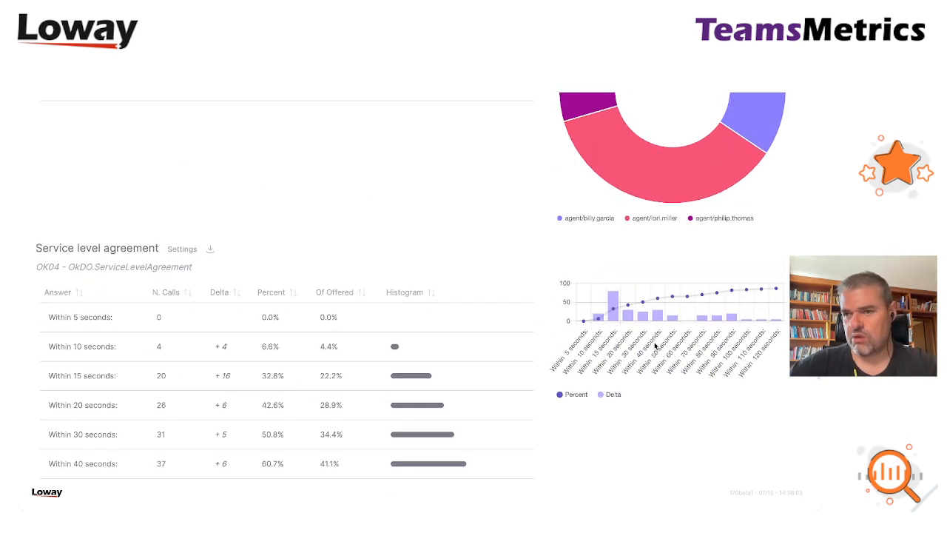
{"action": "scroll", "coordinate": [541, 234], "scroll_direction": "up", "scroll_amount": 2}
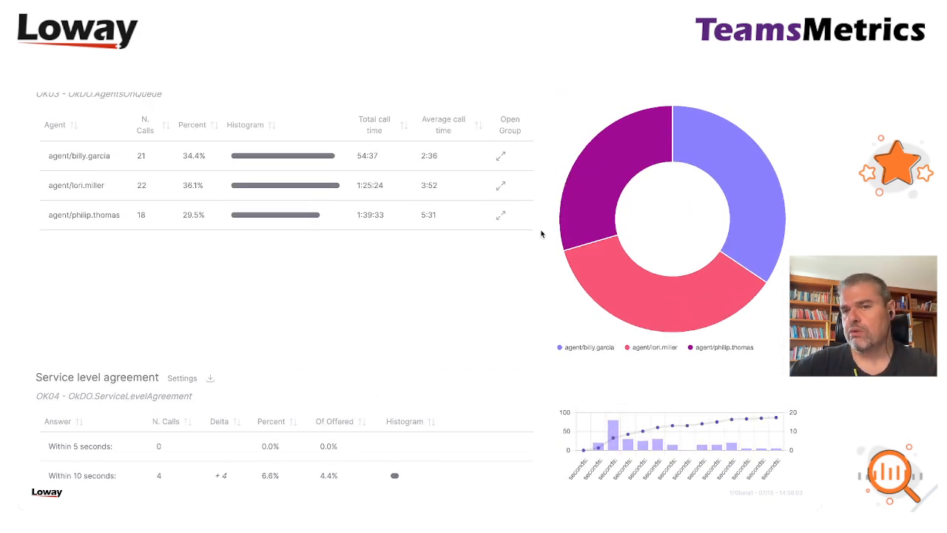
{"action": "scroll", "coordinate": [542, 234], "scroll_direction": "up", "scroll_amount": 5}
{"action": "scroll", "coordinate": [541, 234], "scroll_direction": "up", "scroll_amount": 5}
{"action": "scroll", "coordinate": [542, 233], "scroll_direction": "up", "scroll_amount": 5}
{"action": "scroll", "coordinate": [542, 234], "scroll_direction": "up", "scroll_amount": 5}
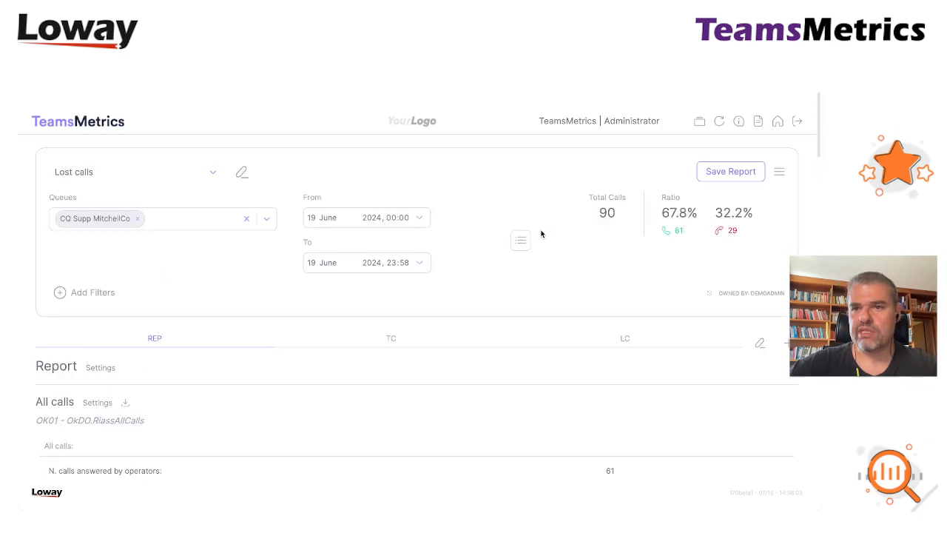
{"action": "scroll", "coordinate": [541, 233], "scroll_direction": "down", "scroll_amount": 1}
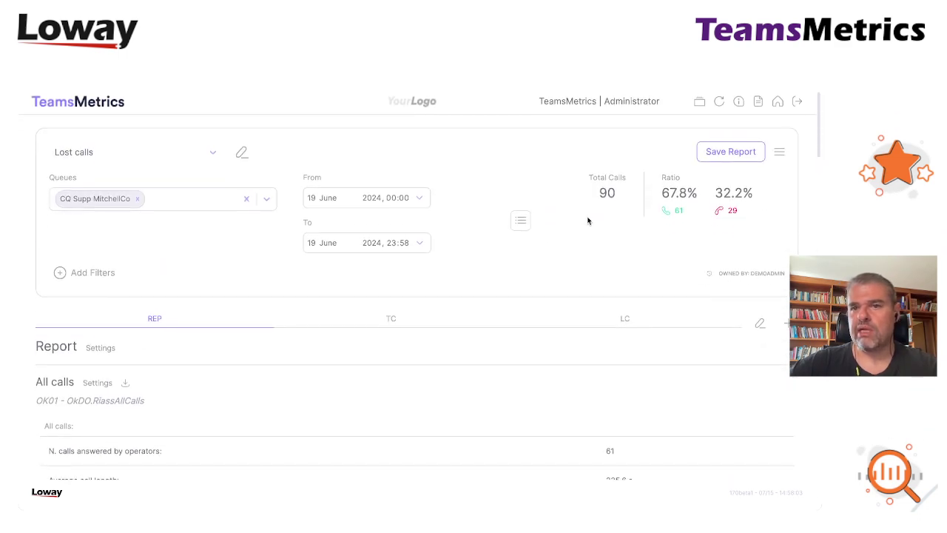
- Save the Lost calls report and review its settings panel
{"action": "left_click", "coordinate": [780, 152]}
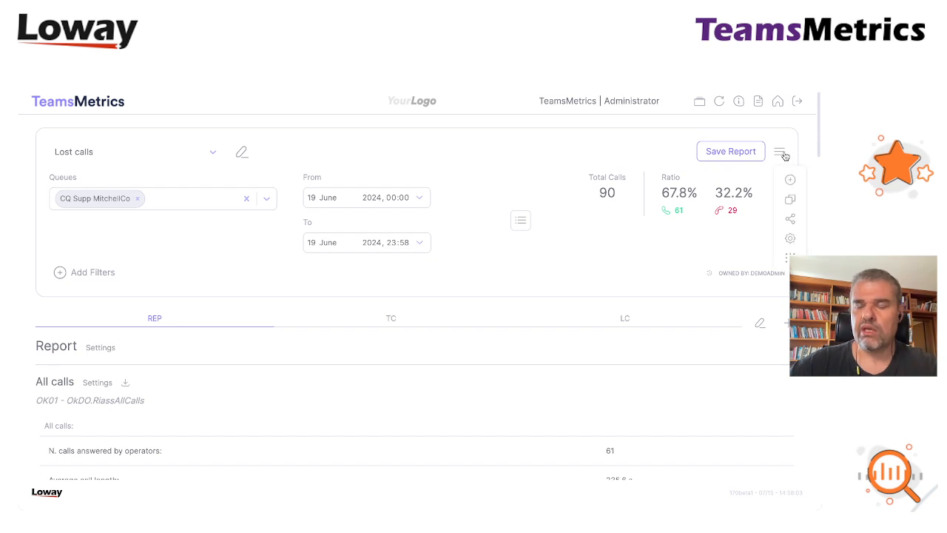
{"action": "left_click", "coordinate": [731, 151]}
{"action": "left_click", "coordinate": [779, 151]}
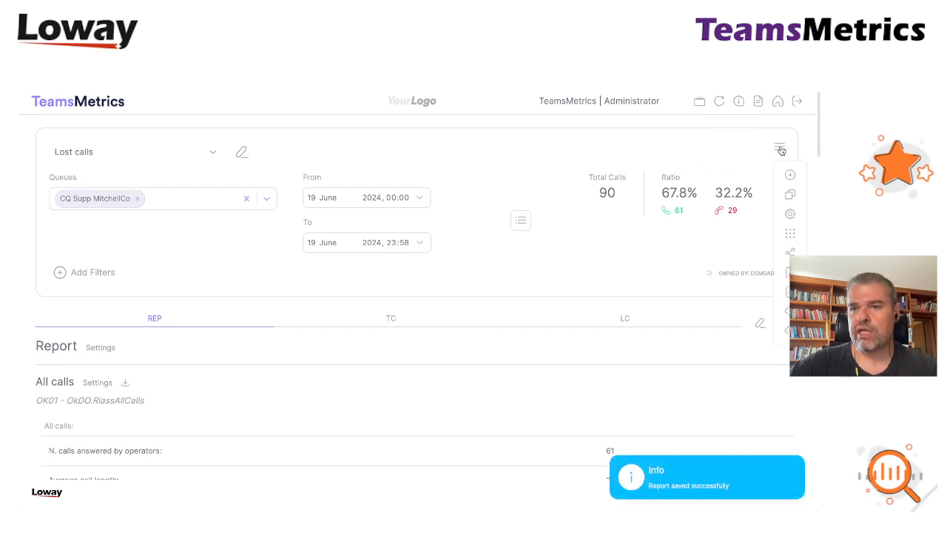
{"action": "left_click", "coordinate": [791, 214]}
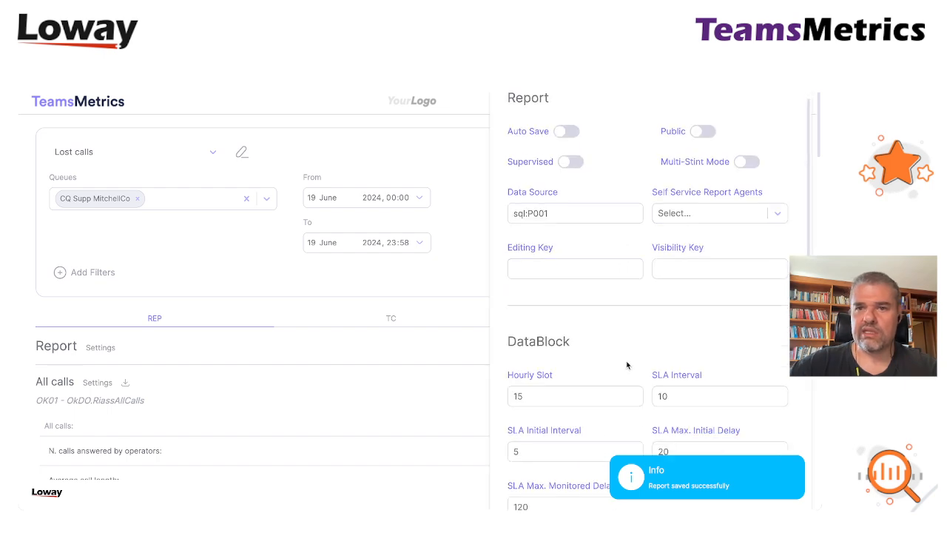
{"action": "scroll", "coordinate": [625, 360], "scroll_direction": "down", "scroll_amount": 5}
{"action": "scroll", "coordinate": [626, 361], "scroll_direction": "down", "scroll_amount": 5}
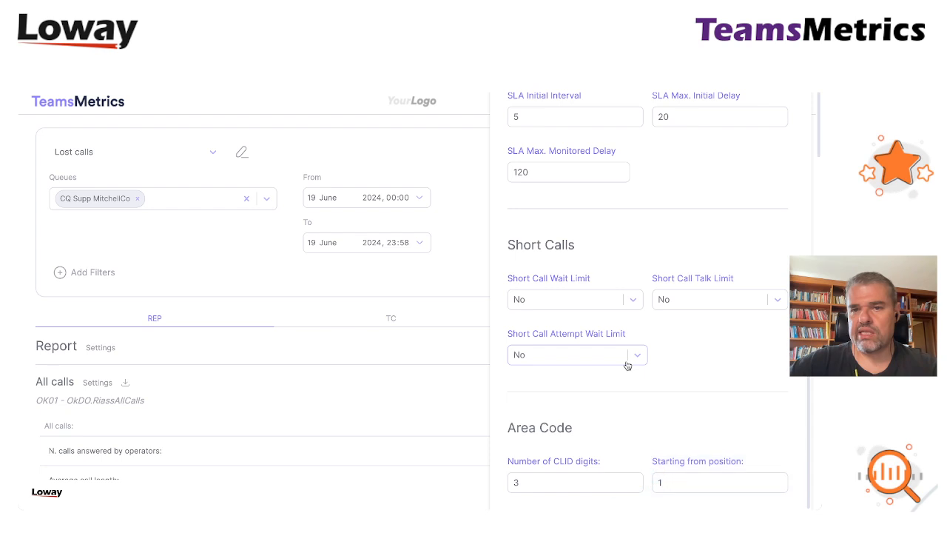
{"action": "scroll", "coordinate": [597, 250], "scroll_direction": "down", "scroll_amount": 3}
{"action": "scroll", "coordinate": [596, 250], "scroll_direction": "down", "scroll_amount": 1}
{"action": "scroll", "coordinate": [597, 250], "scroll_direction": "down", "scroll_amount": 2}
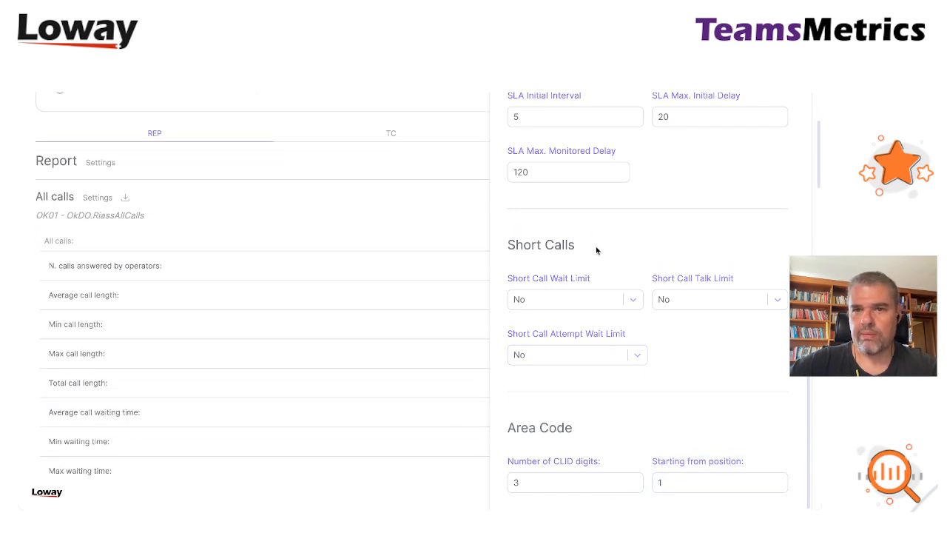
{"action": "left_click", "coordinate": [474, 157]}
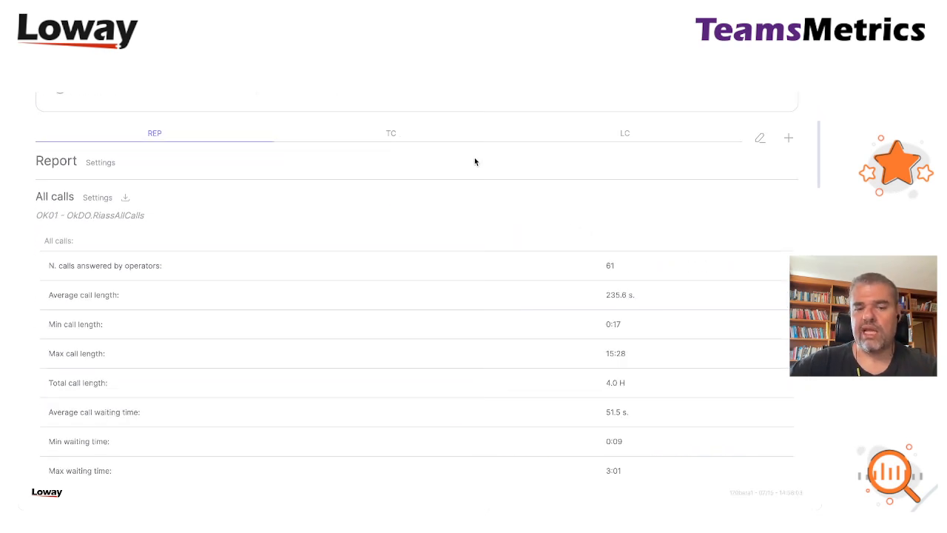
{"action": "scroll", "coordinate": [748, 222], "scroll_direction": "up", "scroll_amount": 5}
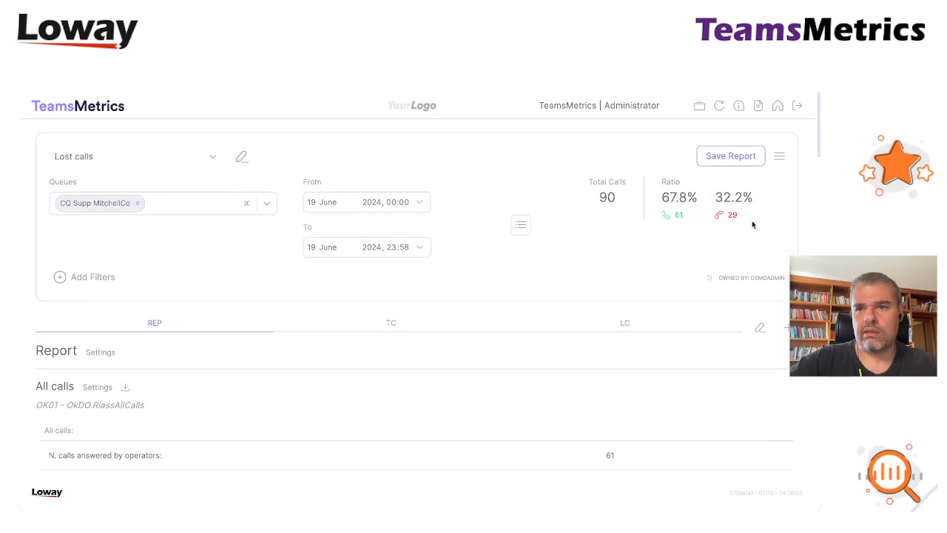
- Change the report's SLA Max. Monitored Delay from 120 to 180
{"action": "left_click", "coordinate": [780, 152]}
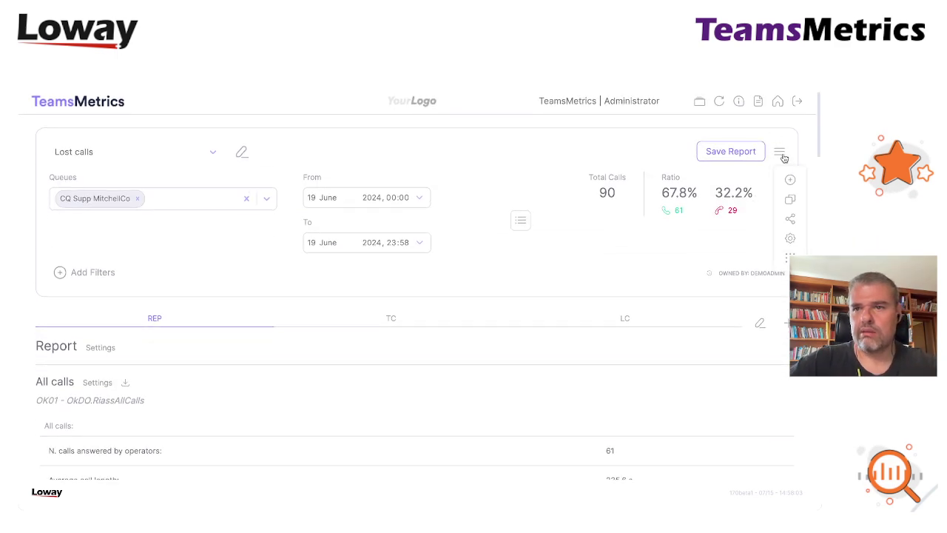
{"action": "left_click", "coordinate": [790, 238]}
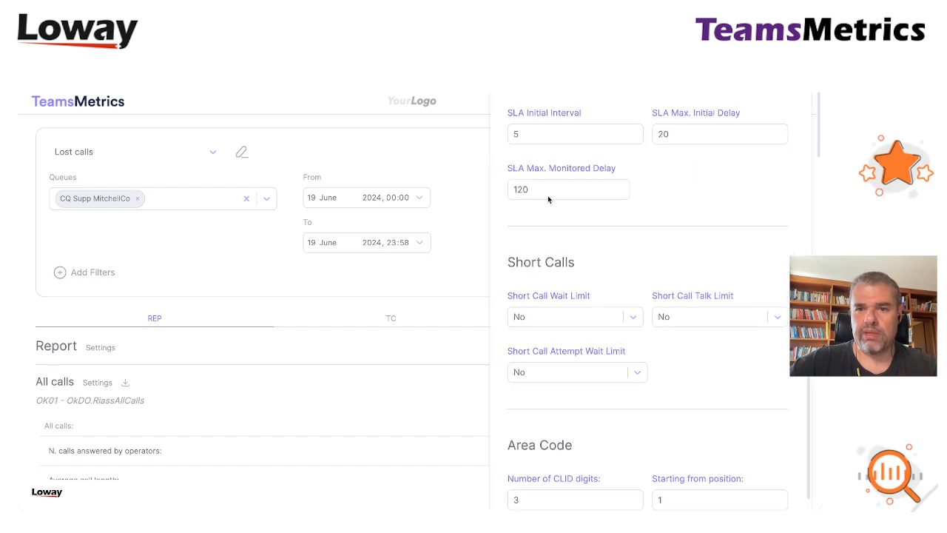
{"action": "left_click", "coordinate": [540, 191]}
{"action": "key", "text": "BackSpace"}
{"action": "key", "text": "BackSpace"}
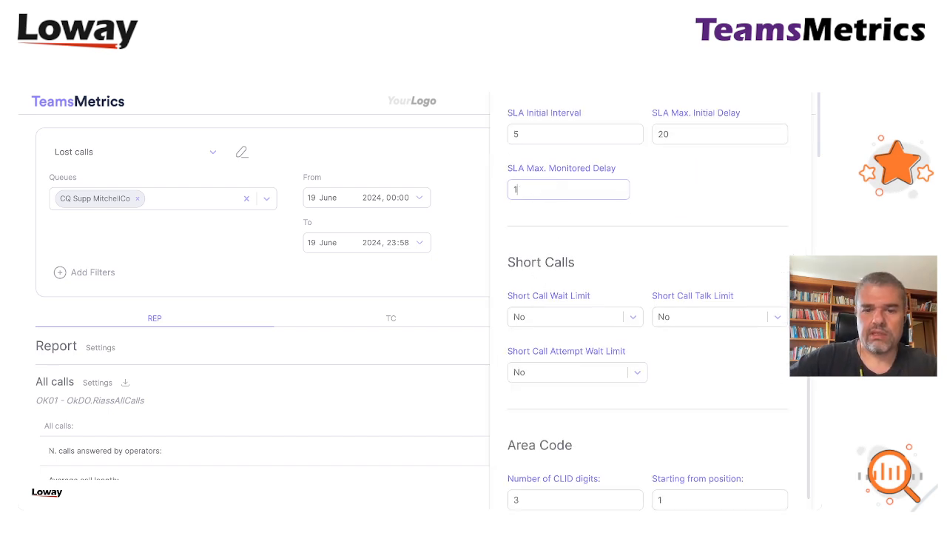
{"action": "type", "text": "80"}
{"action": "scroll", "coordinate": [765, 271], "scroll_direction": "down", "scroll_amount": 1}
{"action": "scroll", "coordinate": [765, 270], "scroll_direction": "down", "scroll_amount": 10}
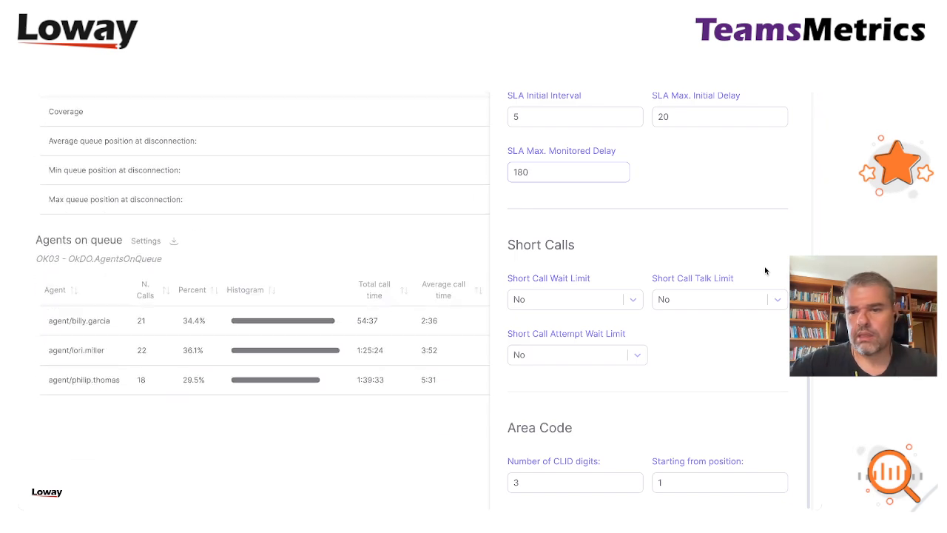
{"action": "left_click", "coordinate": [432, 213]}
{"action": "scroll", "coordinate": [623, 185], "scroll_direction": "up", "scroll_amount": 10}
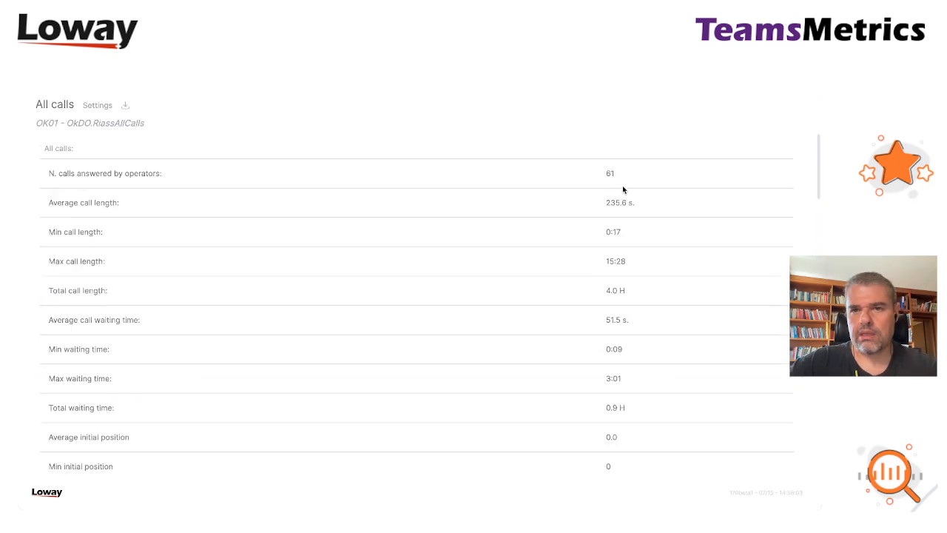
{"action": "scroll", "coordinate": [622, 184], "scroll_direction": "up", "scroll_amount": 5}
{"action": "left_click", "coordinate": [730, 151]}
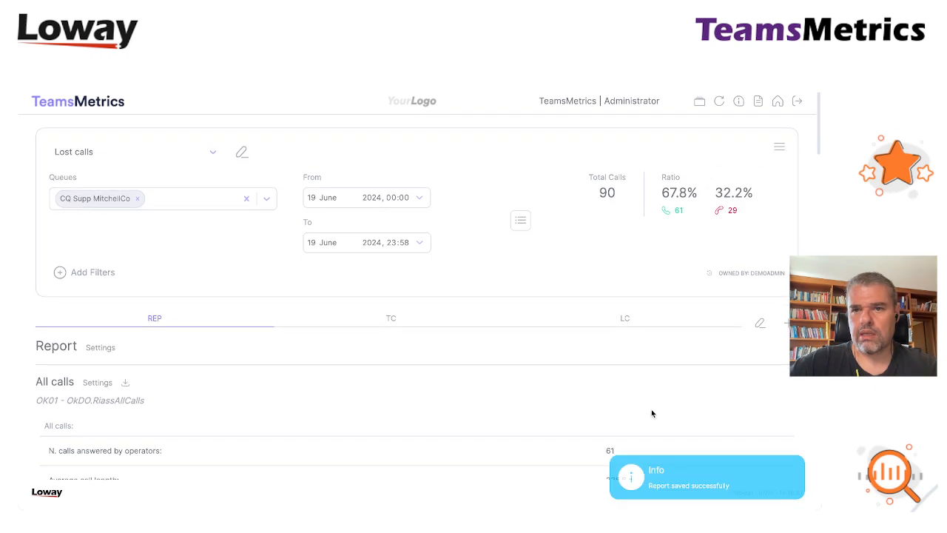
{"action": "scroll", "coordinate": [651, 412], "scroll_direction": "down", "scroll_amount": 10}
{"action": "scroll", "coordinate": [651, 412], "scroll_direction": "down", "scroll_amount": 10}
{"action": "scroll", "coordinate": [651, 413], "scroll_direction": "down", "scroll_amount": 5}
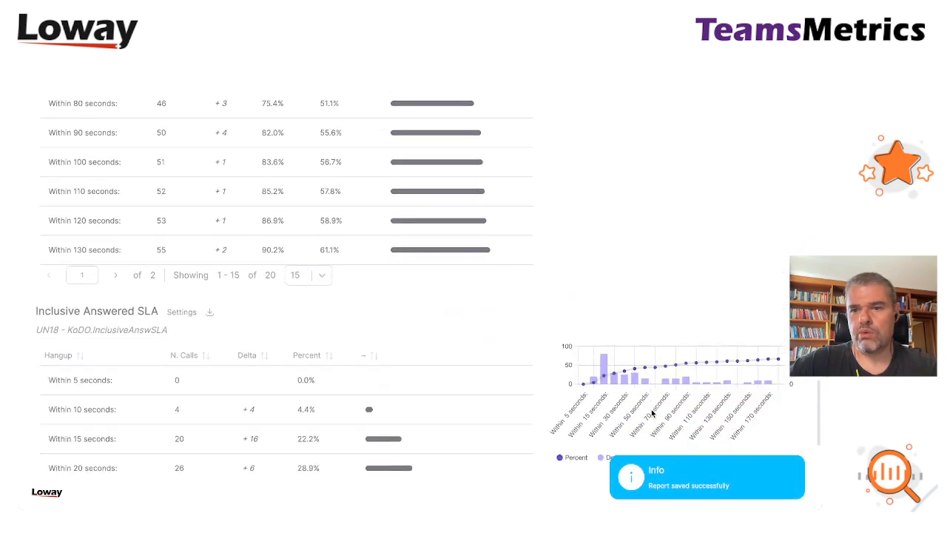
{"action": "scroll", "coordinate": [710, 354], "scroll_direction": "down", "scroll_amount": 2}
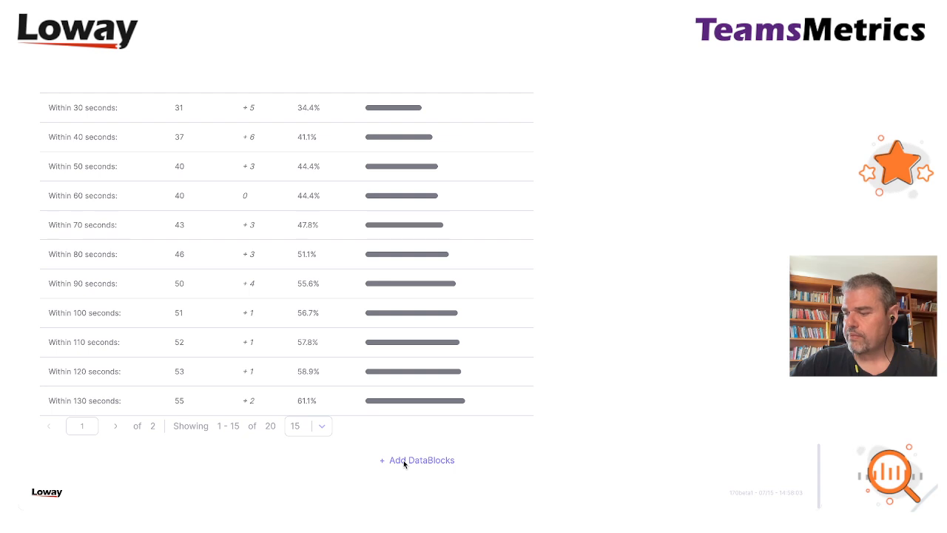
- Add the Disconnection causes DataBlock to the report
{"action": "left_click", "coordinate": [404, 462]}
{"action": "scroll", "coordinate": [684, 175], "scroll_direction": "up", "scroll_amount": 5}
{"action": "scroll", "coordinate": [683, 174], "scroll_direction": "up", "scroll_amount": 5}
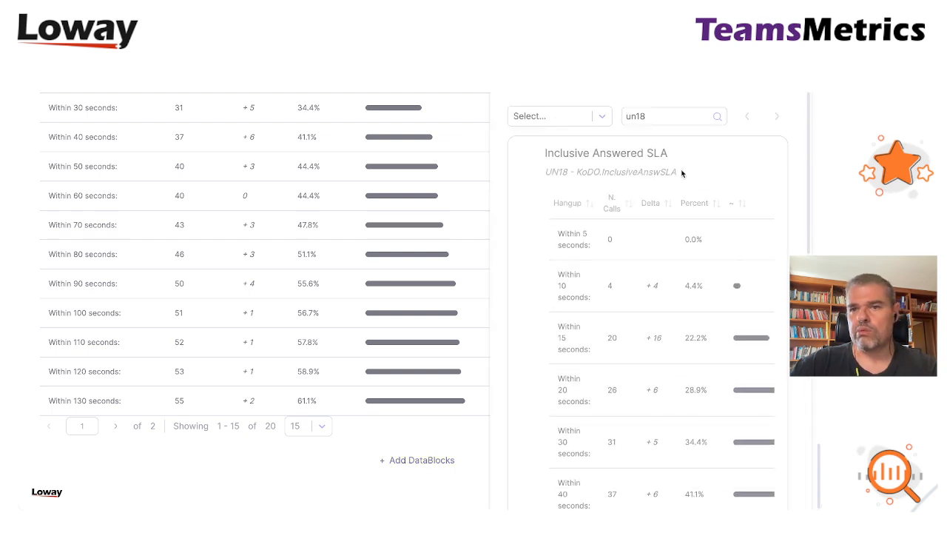
{"action": "key", "text": "BackSpace"}
{"action": "key", "text": "BackSpace"}
{"action": "key", "text": "BackSpace"}
{"action": "key", "text": "BackSpace"}
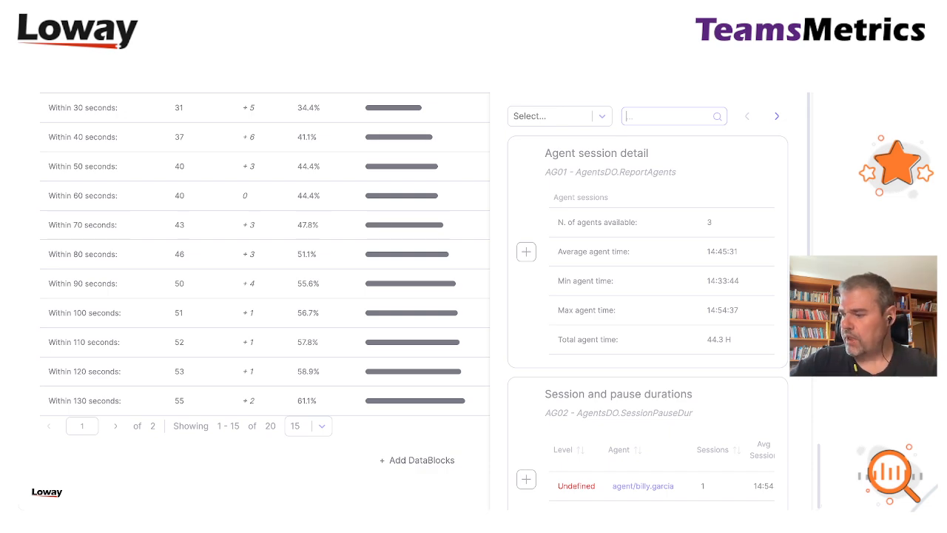
{"action": "type", "text": "un03"}
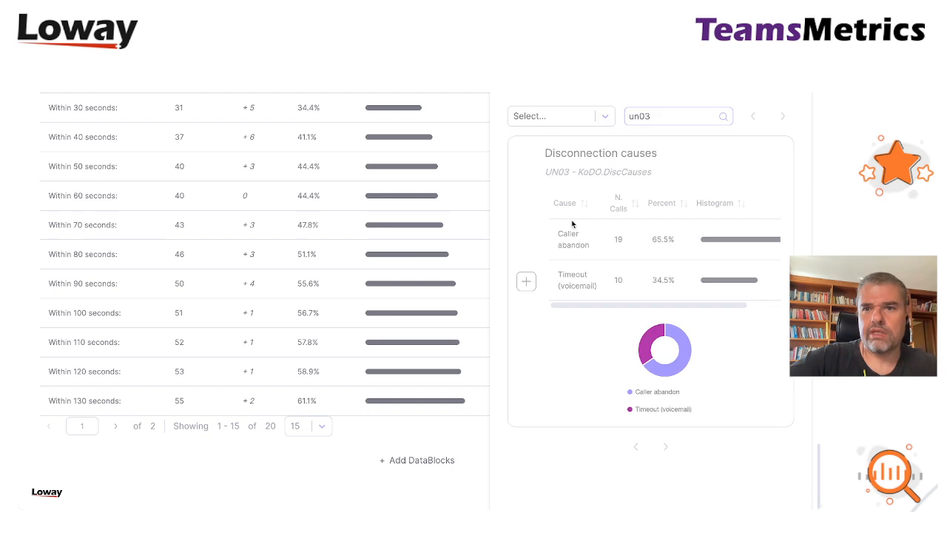
{"action": "left_click", "coordinate": [526, 280]}
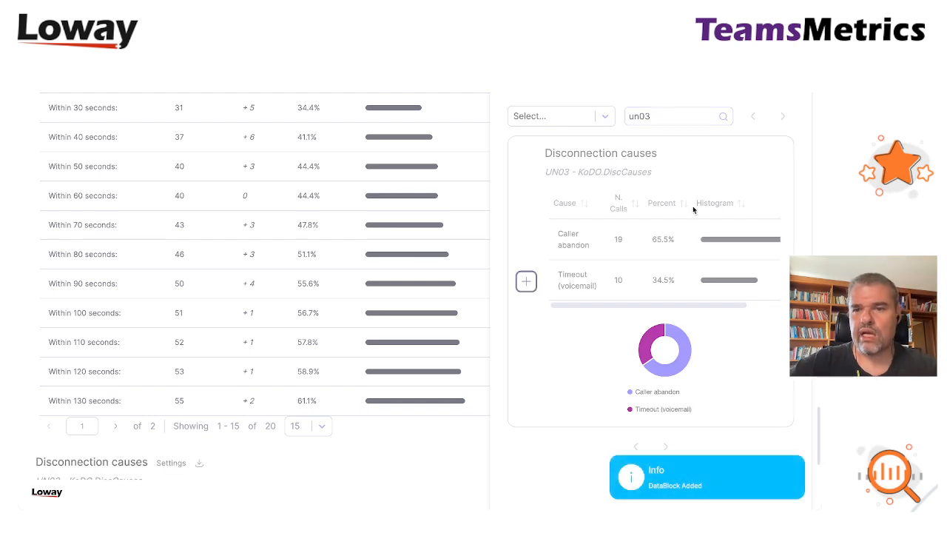
- Add the Unanswered calls, by queue DataBlock (un04) to the report
{"action": "double_click", "coordinate": [661, 116]}
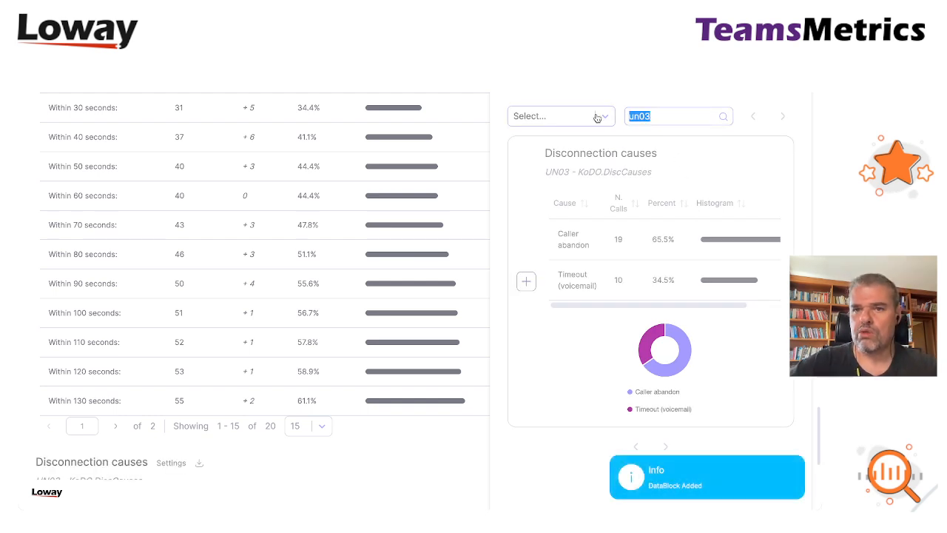
{"action": "key", "text": "BackSpace"}
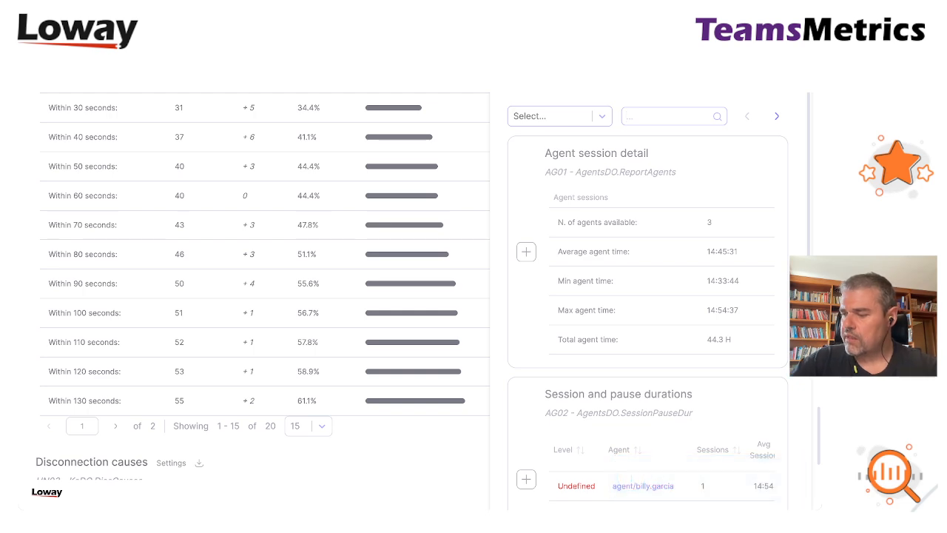
{"action": "type", "text": "un04"}
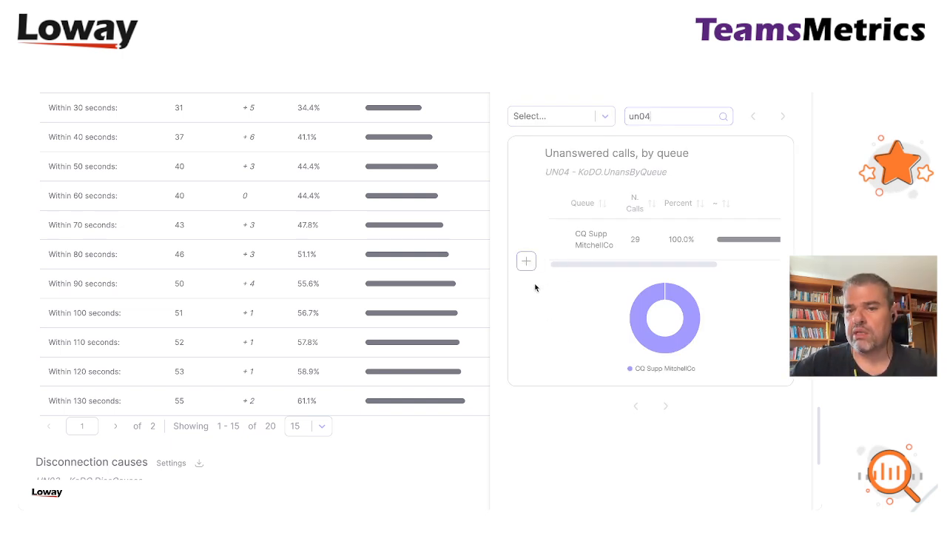
{"action": "left_click", "coordinate": [526, 260]}
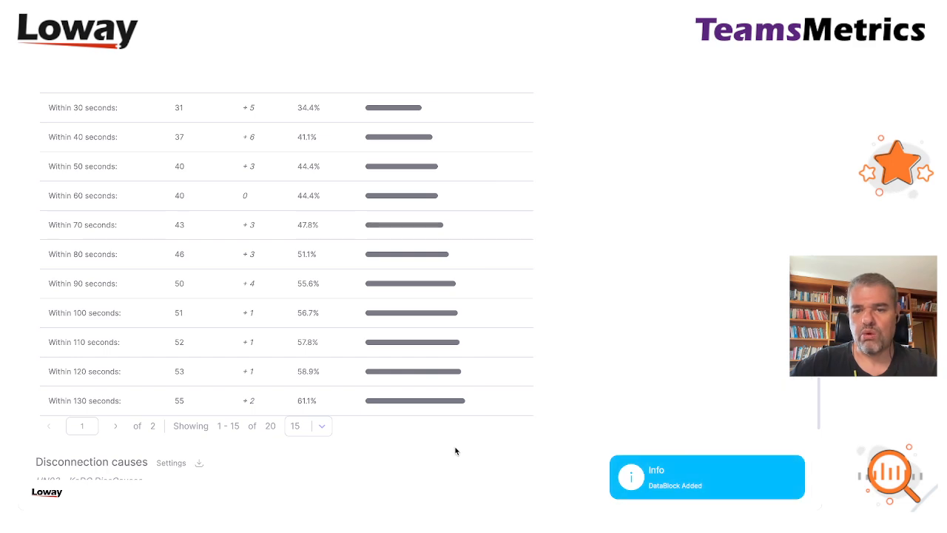
{"action": "scroll", "coordinate": [589, 393], "scroll_direction": "down", "scroll_amount": 6}
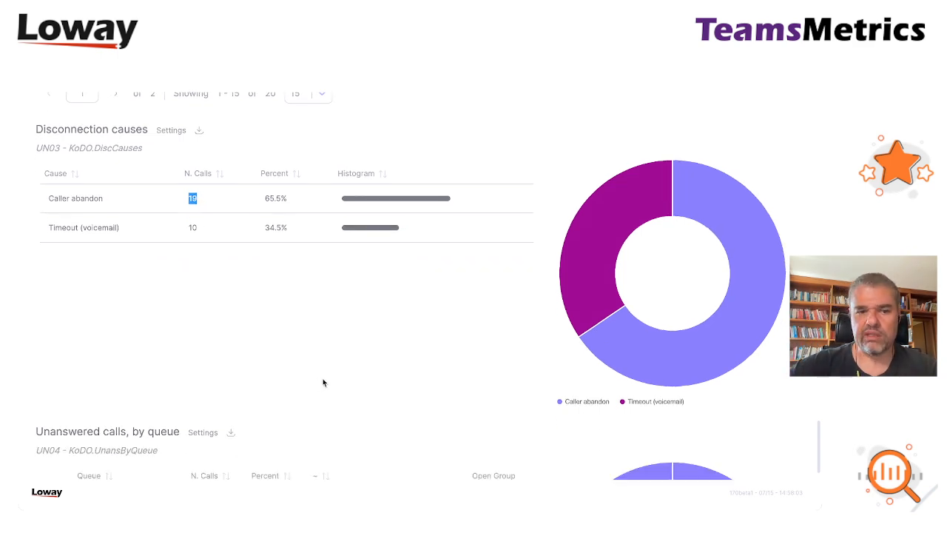
{"action": "scroll", "coordinate": [323, 383], "scroll_direction": "down", "scroll_amount": 2}
{"action": "scroll", "coordinate": [322, 382], "scroll_direction": "down", "scroll_amount": 4}
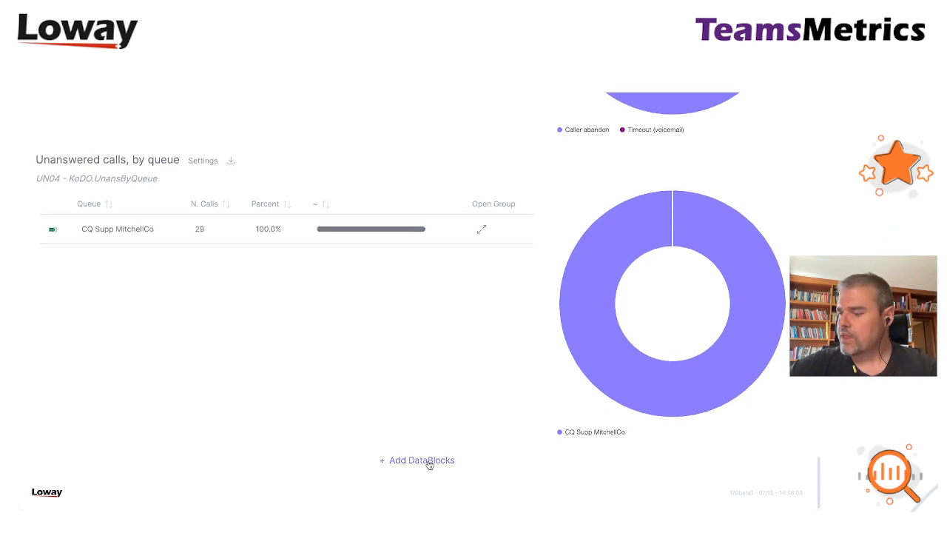
{"action": "scroll", "coordinate": [406, 311], "scroll_direction": "up", "scroll_amount": 3}
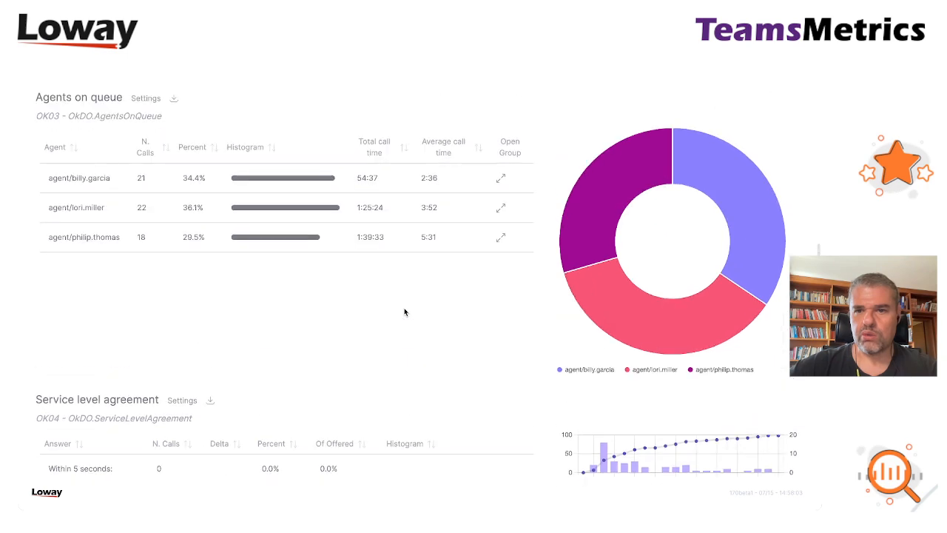
{"action": "scroll", "coordinate": [419, 255], "scroll_direction": "up", "scroll_amount": 5}
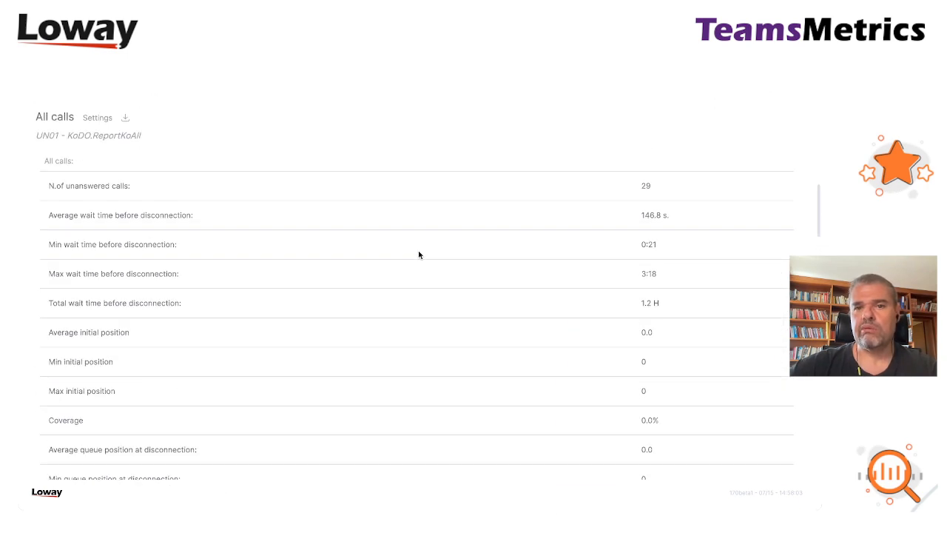
{"action": "scroll", "coordinate": [418, 254], "scroll_direction": "up", "scroll_amount": 5}
{"action": "scroll", "coordinate": [418, 254], "scroll_direction": "up", "scroll_amount": 5}
{"action": "scroll", "coordinate": [419, 254], "scroll_direction": "up", "scroll_amount": 5}
{"action": "scroll", "coordinate": [419, 254], "scroll_direction": "up", "scroll_amount": 2}
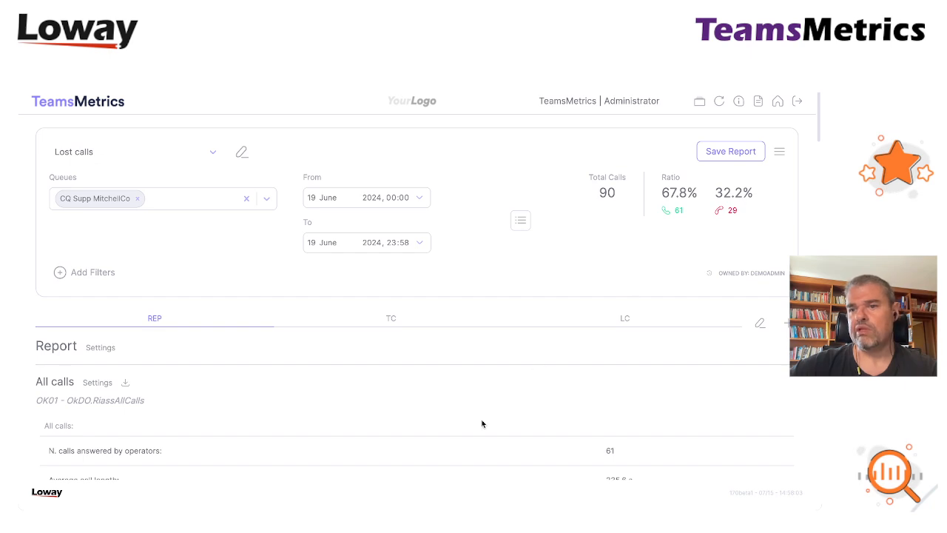
{"action": "scroll", "coordinate": [482, 423], "scroll_direction": "down", "scroll_amount": 10}
{"action": "scroll", "coordinate": [483, 423], "scroll_direction": "down", "scroll_amount": 5}
{"action": "scroll", "coordinate": [482, 423], "scroll_direction": "down", "scroll_amount": 5}
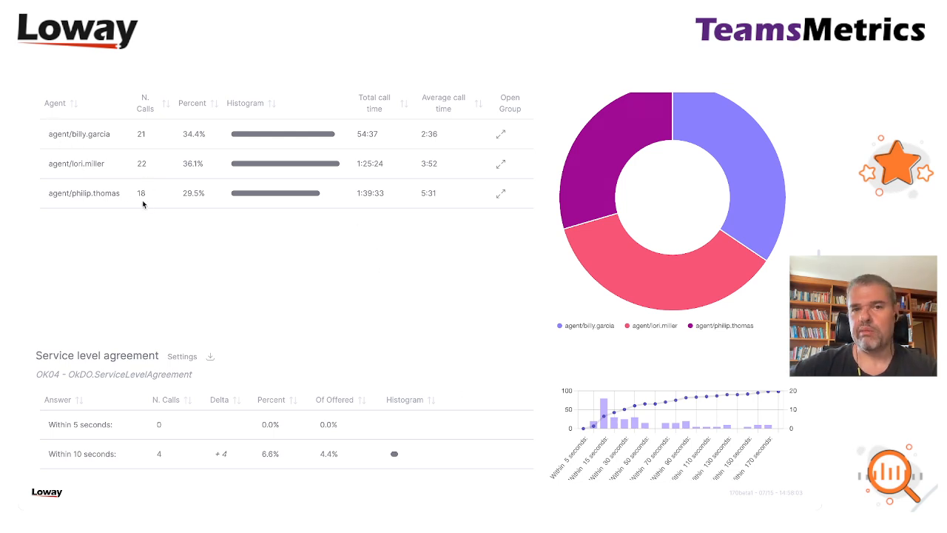
{"action": "scroll", "coordinate": [270, 316], "scroll_direction": "down", "scroll_amount": 2}
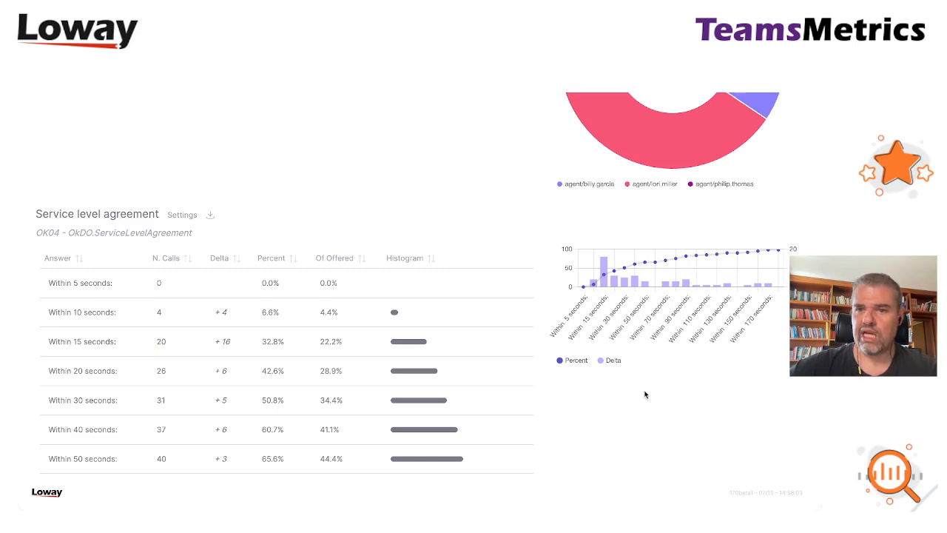
{"action": "scroll", "coordinate": [645, 395], "scroll_direction": "down", "scroll_amount": 1}
{"action": "scroll", "coordinate": [645, 395], "scroll_direction": "down", "scroll_amount": 4}
{"action": "scroll", "coordinate": [645, 394], "scroll_direction": "down", "scroll_amount": 2}
{"action": "scroll", "coordinate": [645, 394], "scroll_direction": "down", "scroll_amount": 4}
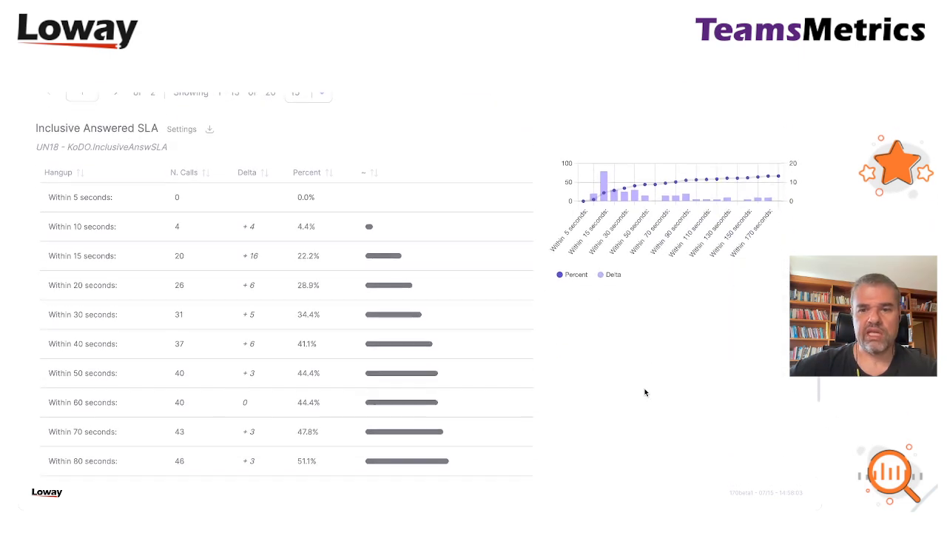
{"action": "scroll", "coordinate": [645, 395], "scroll_direction": "down", "scroll_amount": 4}
{"action": "scroll", "coordinate": [645, 393], "scroll_direction": "down", "scroll_amount": 3}
{"action": "scroll", "coordinate": [645, 393], "scroll_direction": "down", "scroll_amount": 3}
{"action": "scroll", "coordinate": [645, 393], "scroll_direction": "down", "scroll_amount": 2}
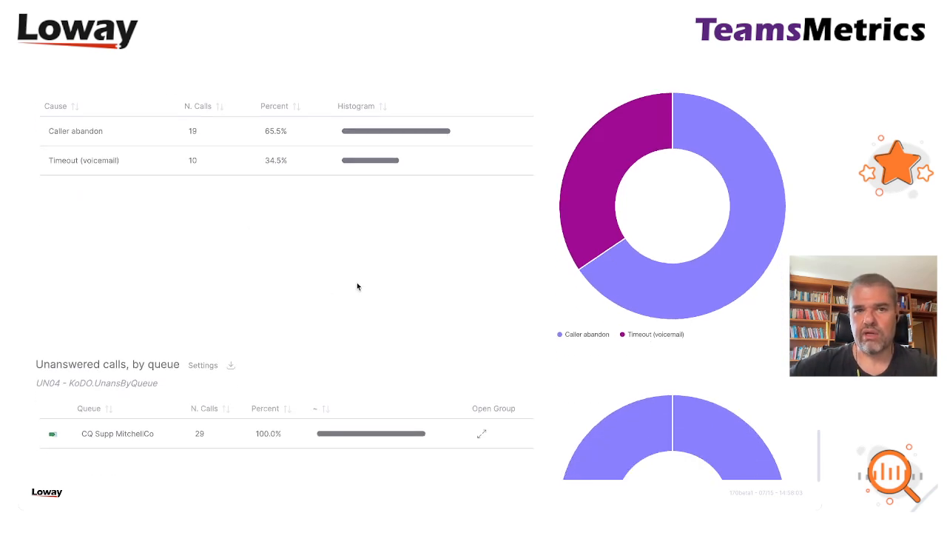
{"action": "scroll", "coordinate": [348, 283], "scroll_direction": "down", "scroll_amount": 2}
{"action": "scroll", "coordinate": [349, 277], "scroll_direction": "down", "scroll_amount": 3}
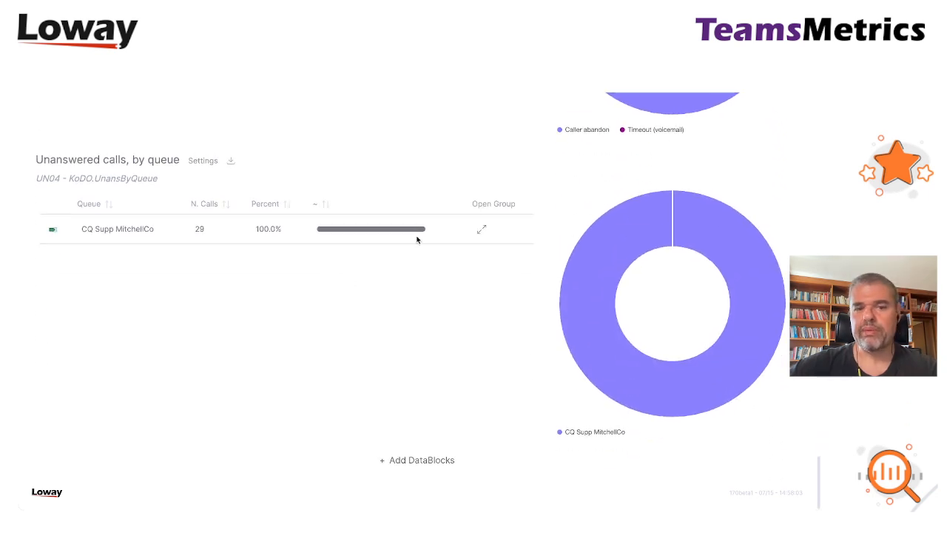
{"action": "scroll", "coordinate": [417, 238], "scroll_direction": "up", "scroll_amount": 5}
{"action": "scroll", "coordinate": [419, 258], "scroll_direction": "up", "scroll_amount": 5}
{"action": "scroll", "coordinate": [419, 258], "scroll_direction": "up", "scroll_amount": 5}
{"action": "scroll", "coordinate": [419, 258], "scroll_direction": "up", "scroll_amount": 2}
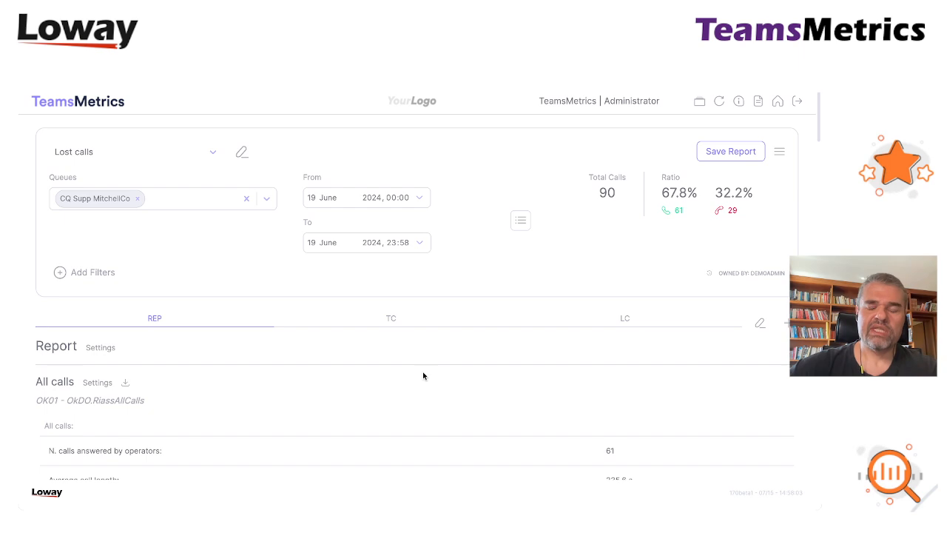
- Add a fourth report page with Title and Short Title set to Day
{"action": "left_click", "coordinate": [787, 323]}
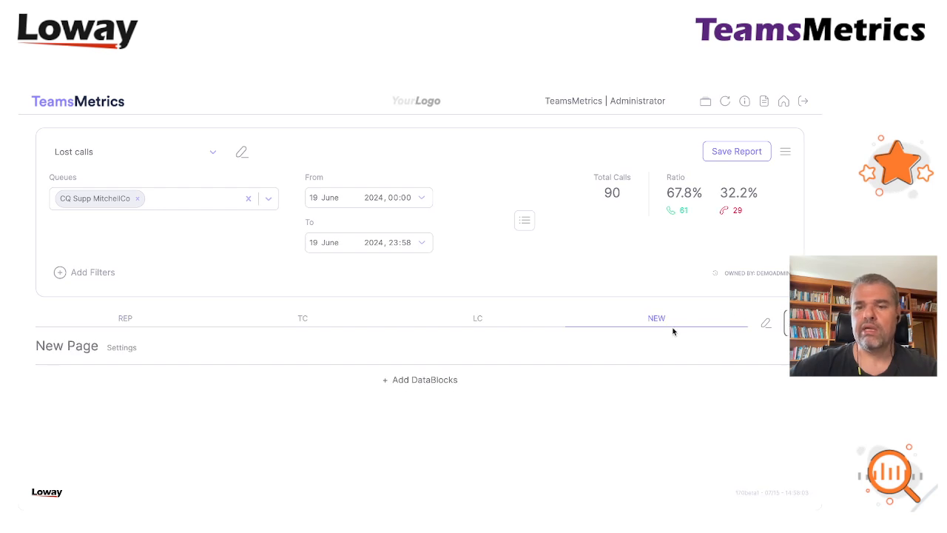
{"action": "left_click", "coordinate": [121, 347]}
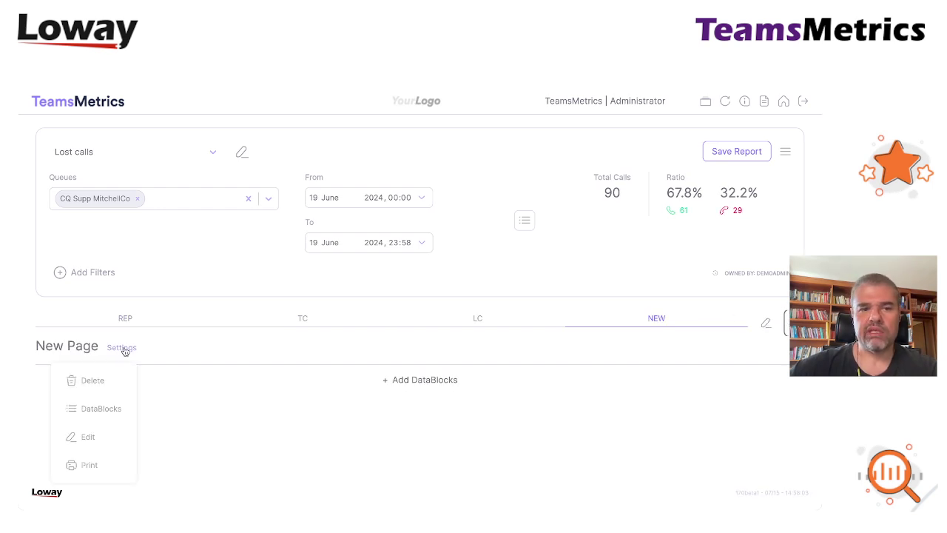
{"action": "left_click", "coordinate": [107, 436]}
{"action": "left_click_drag", "start_coordinate": [365, 272], "coordinate": [214, 246]}
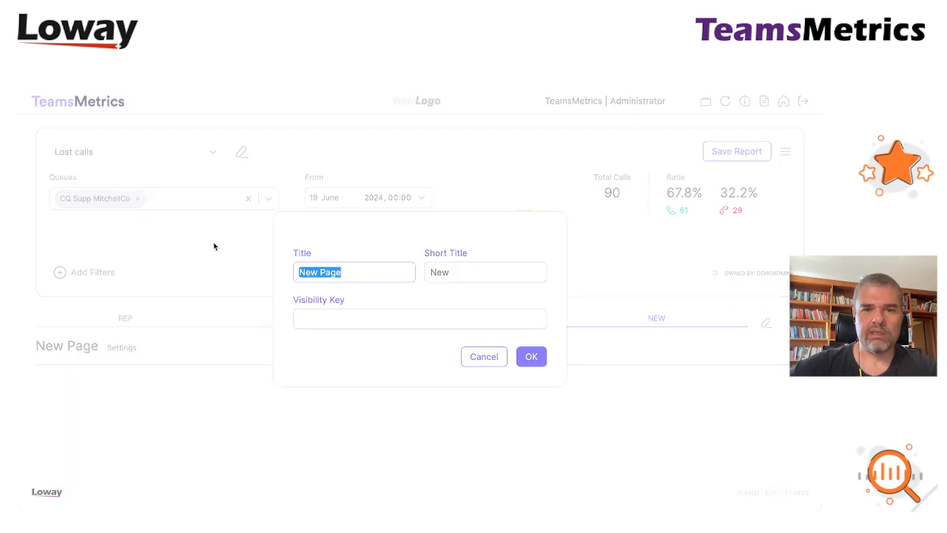
{"action": "type", "text": "Day"}
{"action": "key", "text": "Tab"}
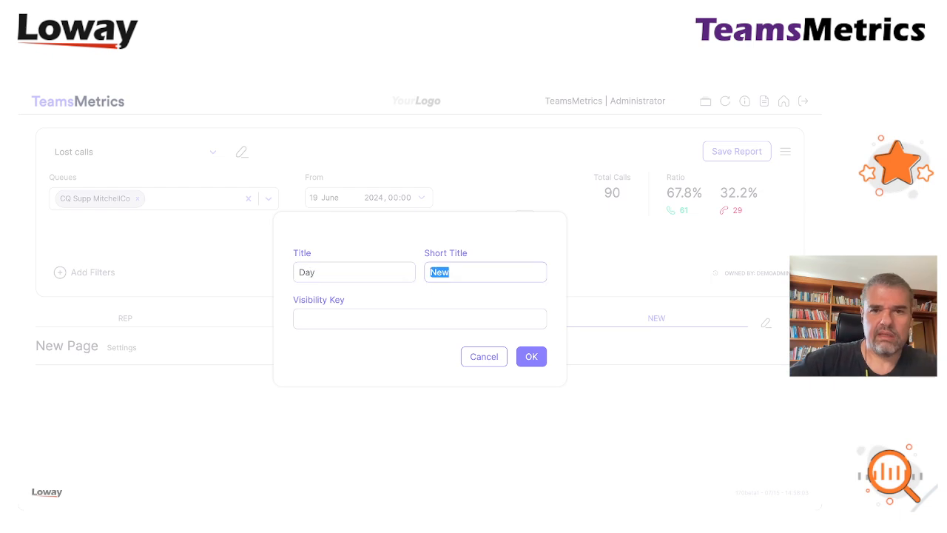
{"action": "type", "text": "Day"}
{"action": "left_click", "coordinate": [531, 356]}
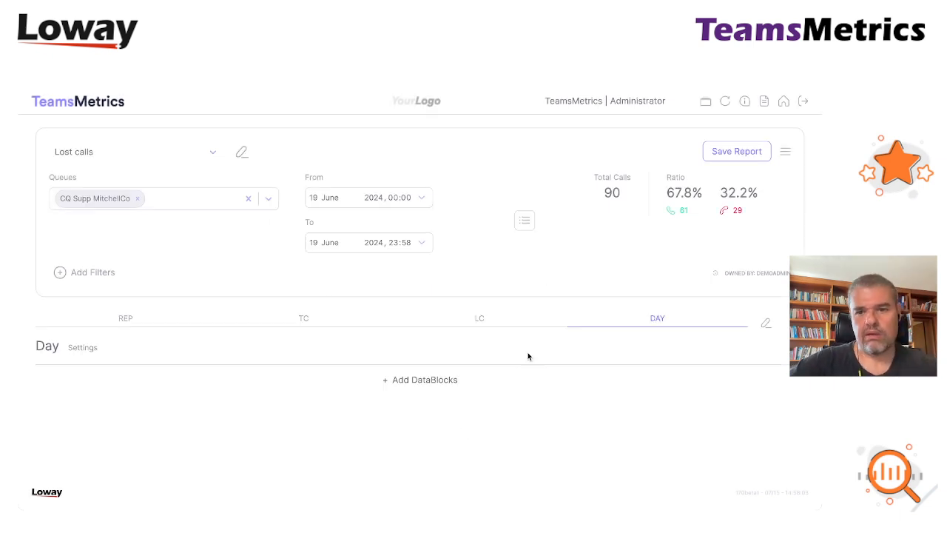
- Add the Answered call distribution per hour DataBlock to the DAY page
{"action": "left_click", "coordinate": [419, 379]}
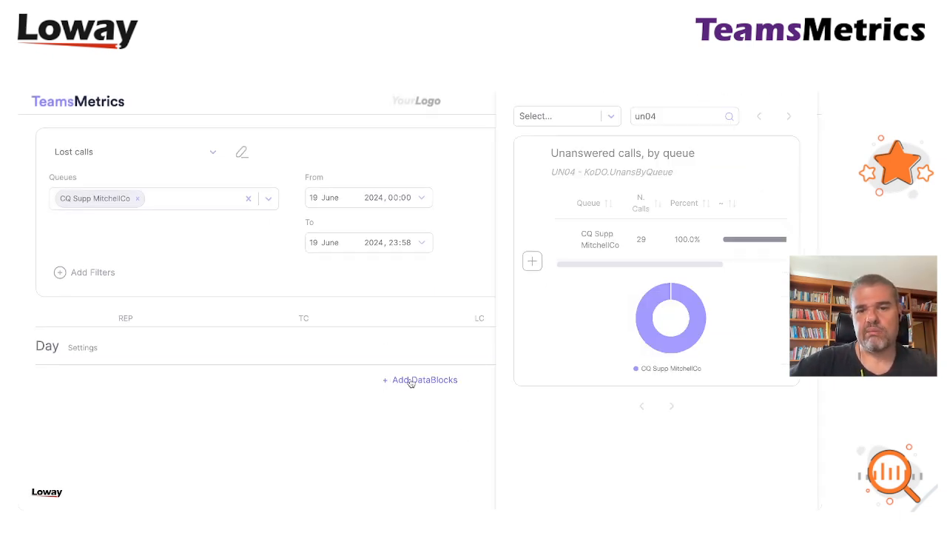
{"action": "double_click", "coordinate": [651, 115]}
{"action": "key", "text": "BackSpace"}
{"action": "type", "text": "d"}
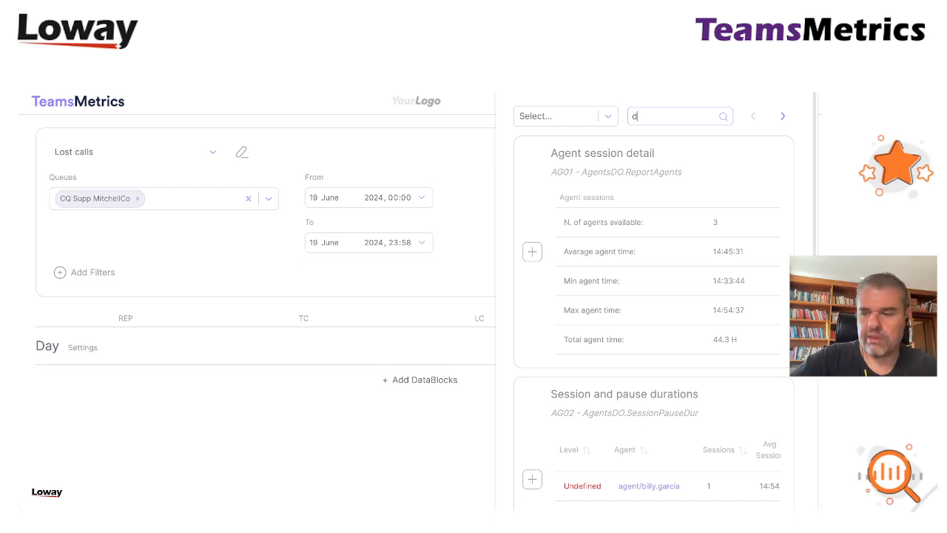
{"action": "type", "text": "h01"}
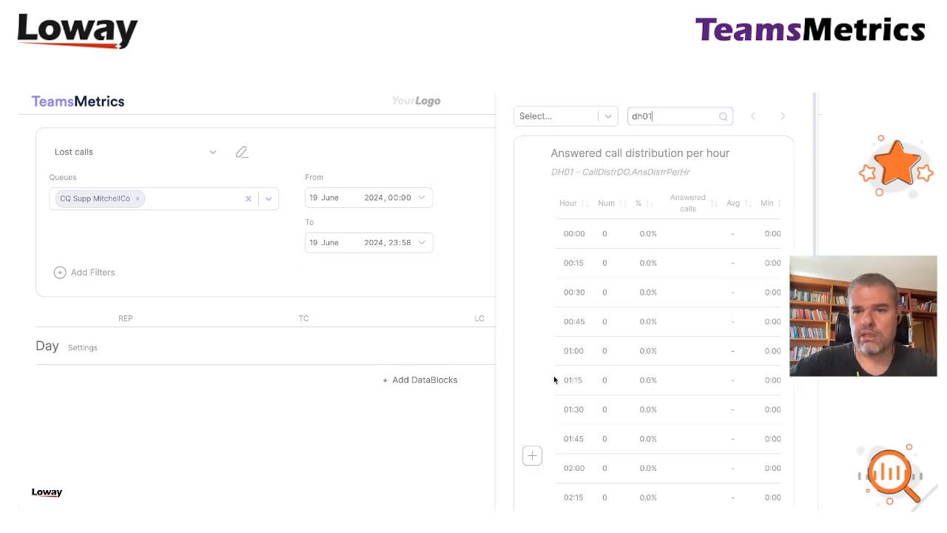
{"action": "scroll", "coordinate": [553, 375], "scroll_direction": "down", "scroll_amount": 2}
{"action": "left_click", "coordinate": [526, 326]}
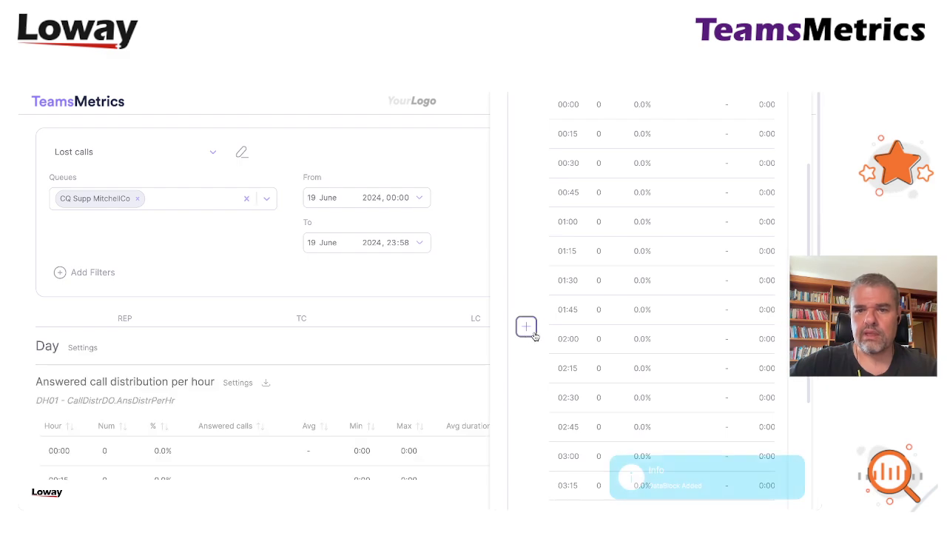
{"action": "left_click", "coordinate": [415, 361]}
{"action": "scroll", "coordinate": [289, 435], "scroll_direction": "down", "scroll_amount": 5}
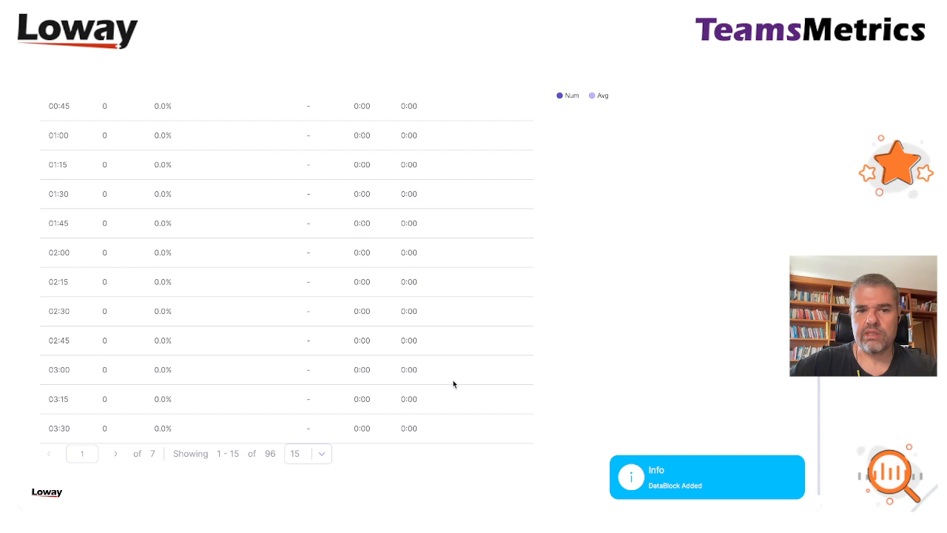
{"action": "scroll", "coordinate": [454, 384], "scroll_direction": "down", "scroll_amount": 2}
- Add the Answered call wait time per hour and Traffic Analysis by period - per hour DataBlocks
{"action": "left_click", "coordinate": [414, 460]}
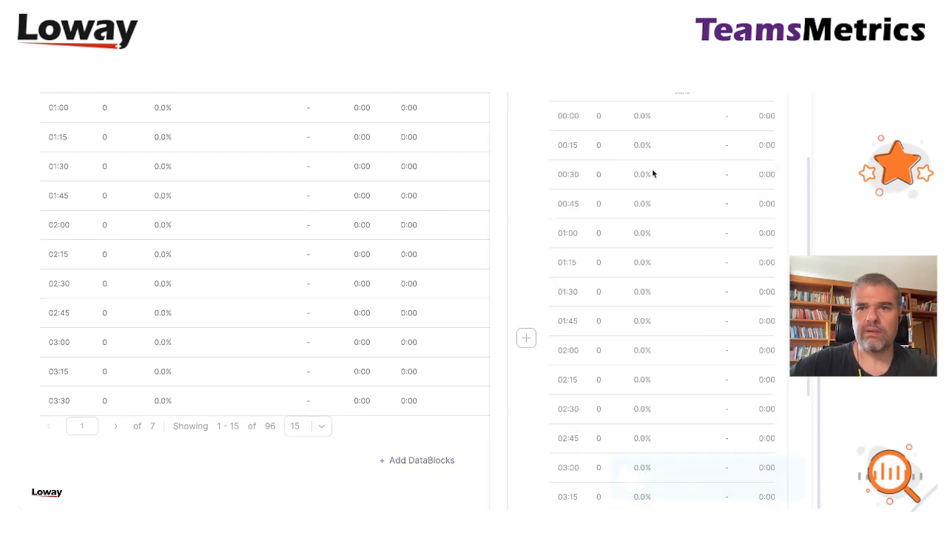
{"action": "scroll", "coordinate": [654, 174], "scroll_direction": "up", "scroll_amount": 3}
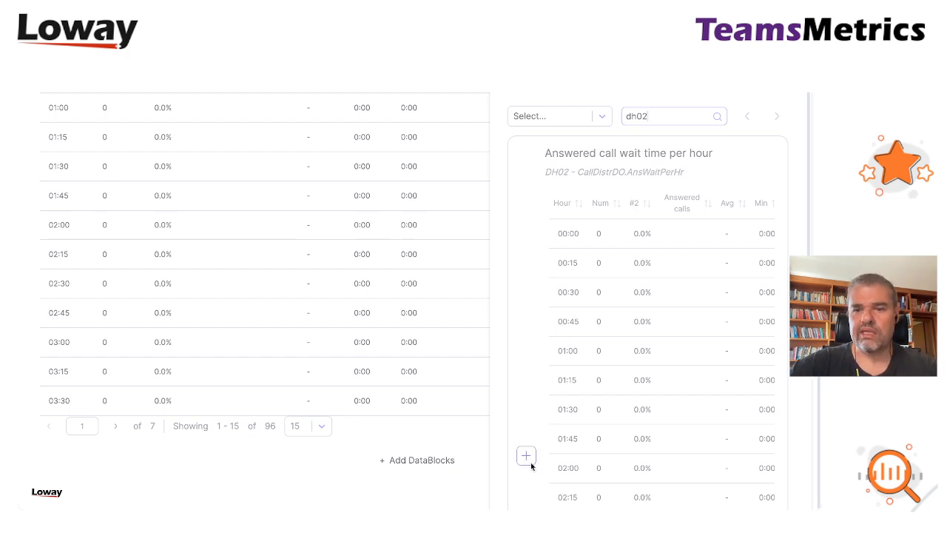
{"action": "left_click", "coordinate": [526, 456]}
{"action": "left_click", "coordinate": [670, 116]}
{"action": "key", "text": "BackSpace"}
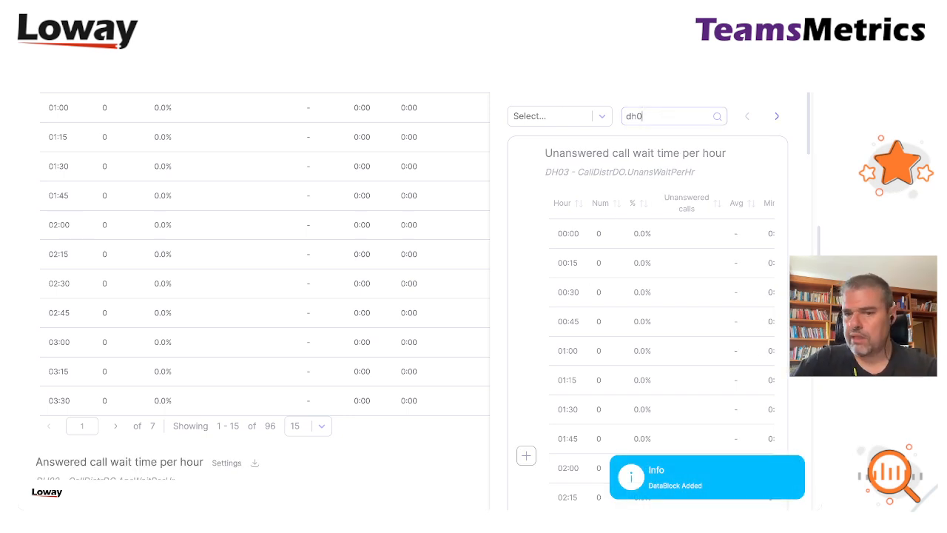
{"action": "type", "text": "8"}
{"action": "left_click", "coordinate": [526, 434]}
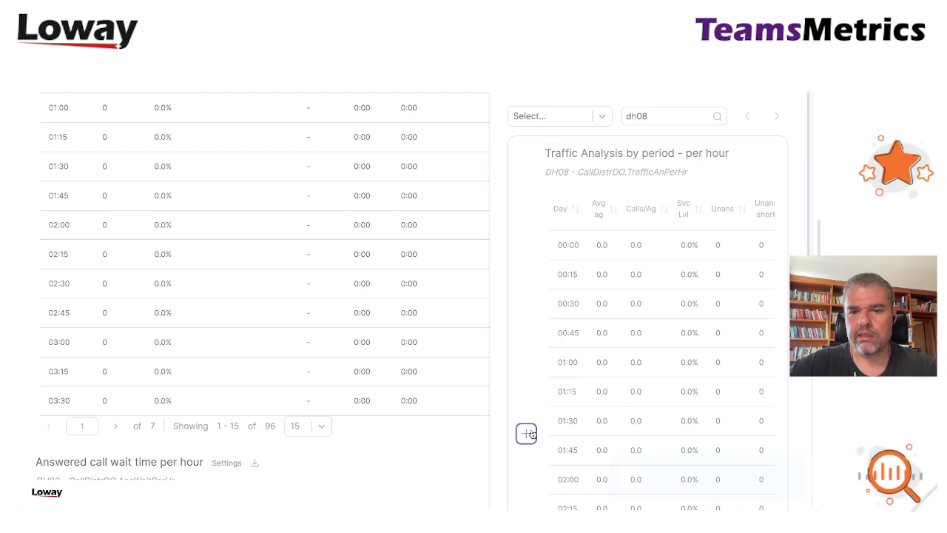
{"action": "left_click", "coordinate": [494, 449]}
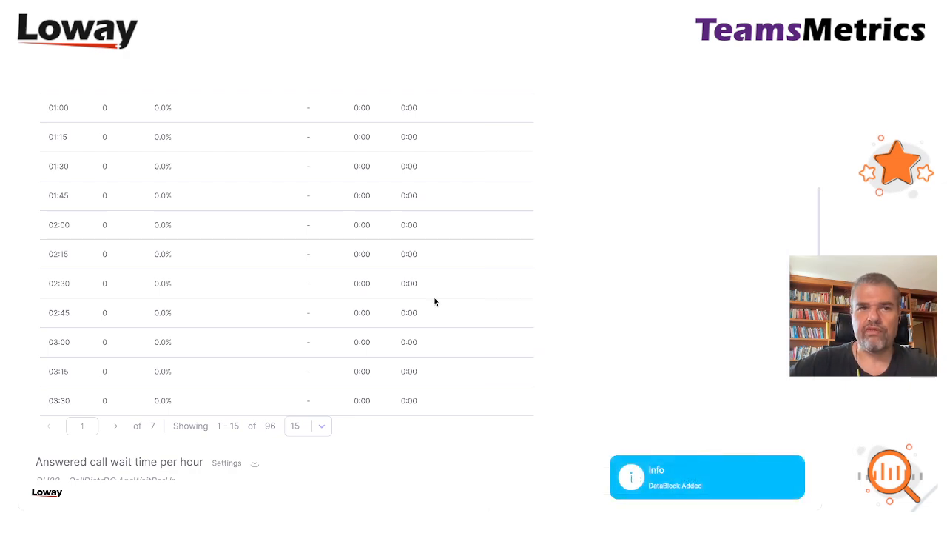
{"action": "scroll", "coordinate": [435, 301], "scroll_direction": "down", "scroll_amount": 3}
{"action": "scroll", "coordinate": [444, 296], "scroll_direction": "down", "scroll_amount": 2}
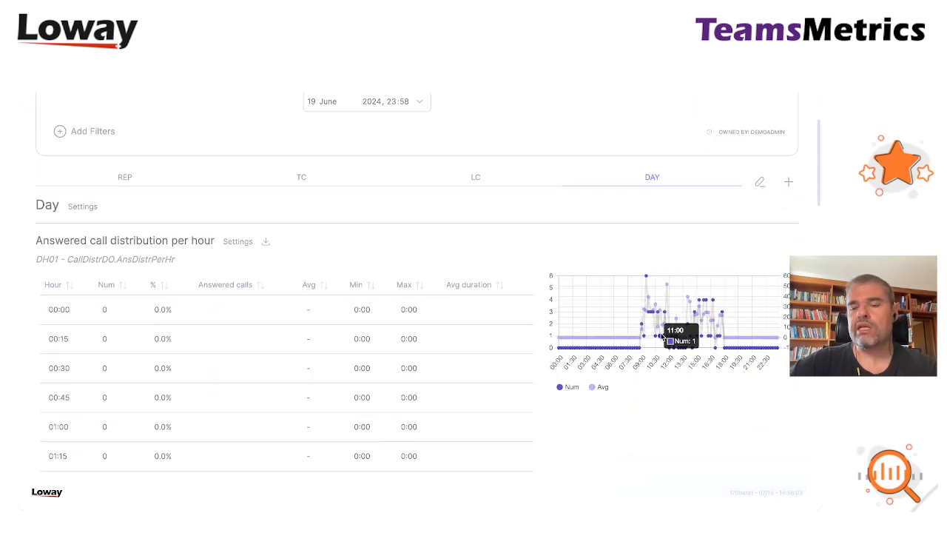
{"action": "left_click", "coordinate": [602, 387]}
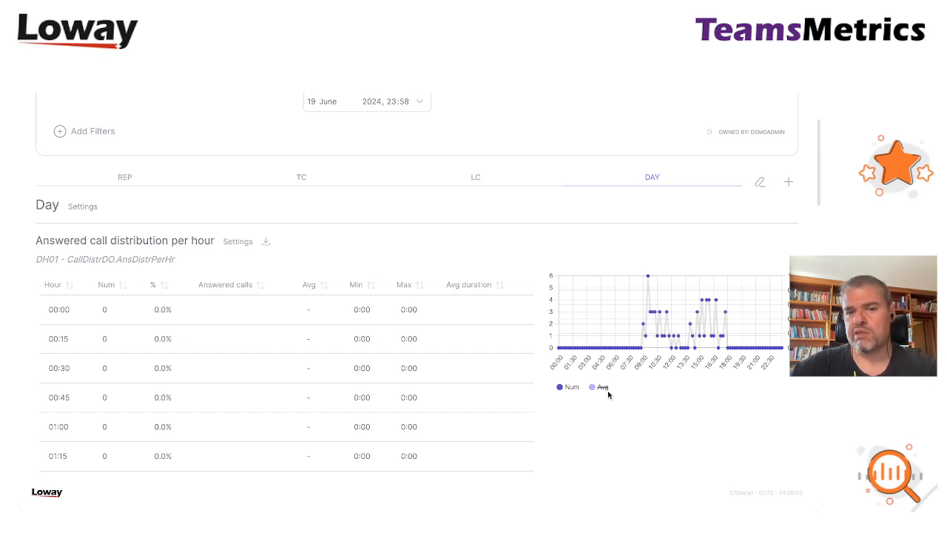
{"action": "left_click", "coordinate": [603, 387]}
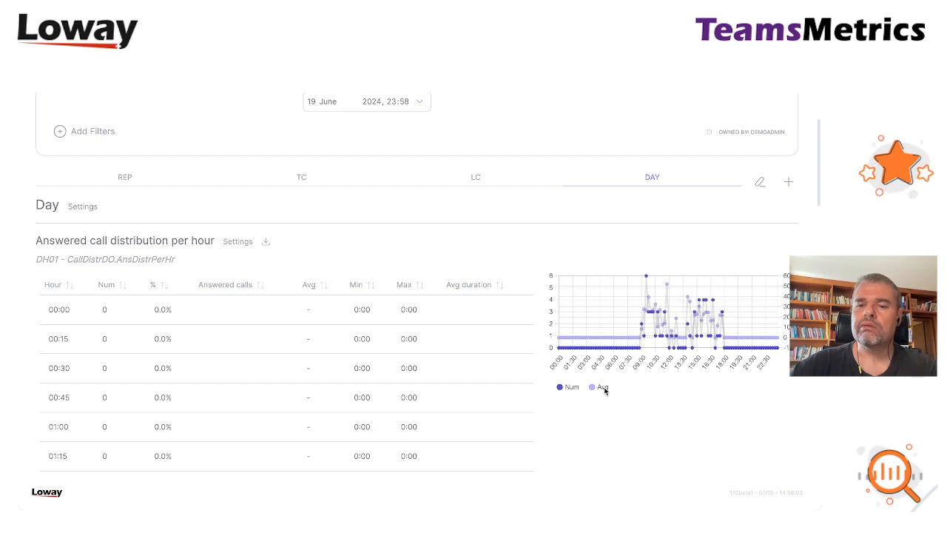
{"action": "scroll", "coordinate": [607, 391], "scroll_direction": "up", "scroll_amount": 5}
{"action": "scroll", "coordinate": [607, 296], "scroll_direction": "up", "scroll_amount": 2}
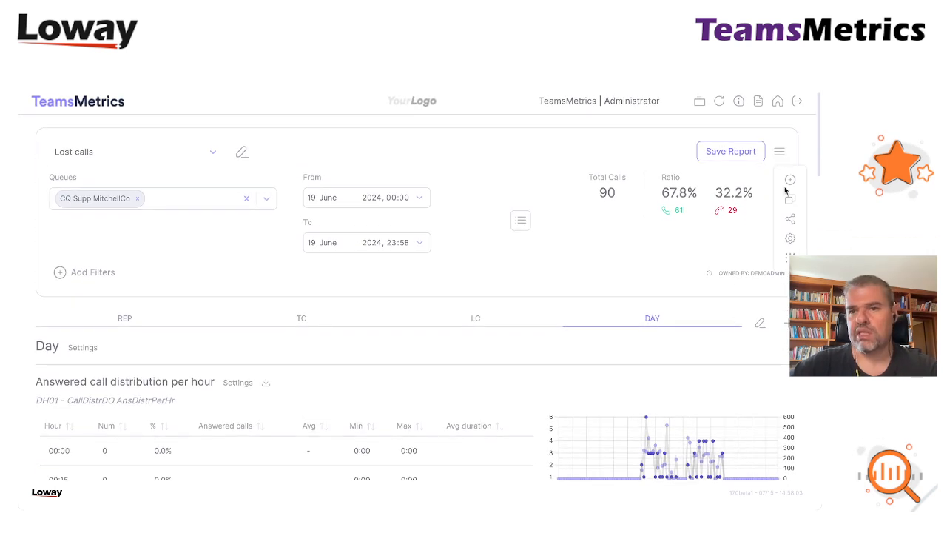
- Change the report's Hourly Slot setting from 15 to 60
{"action": "left_click", "coordinate": [790, 238]}
{"action": "scroll", "coordinate": [634, 287], "scroll_direction": "down", "scroll_amount": 1}
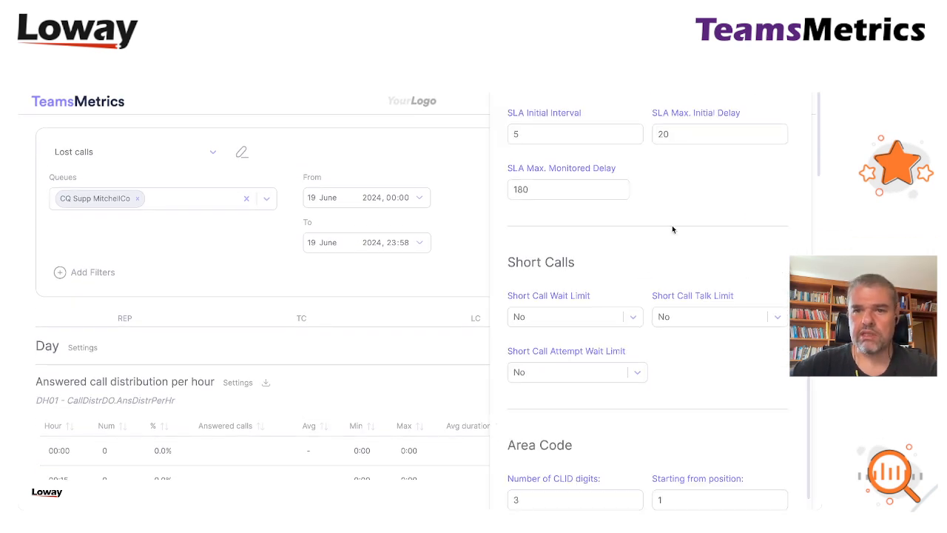
{"action": "scroll", "coordinate": [636, 274], "scroll_direction": "up", "scroll_amount": 5}
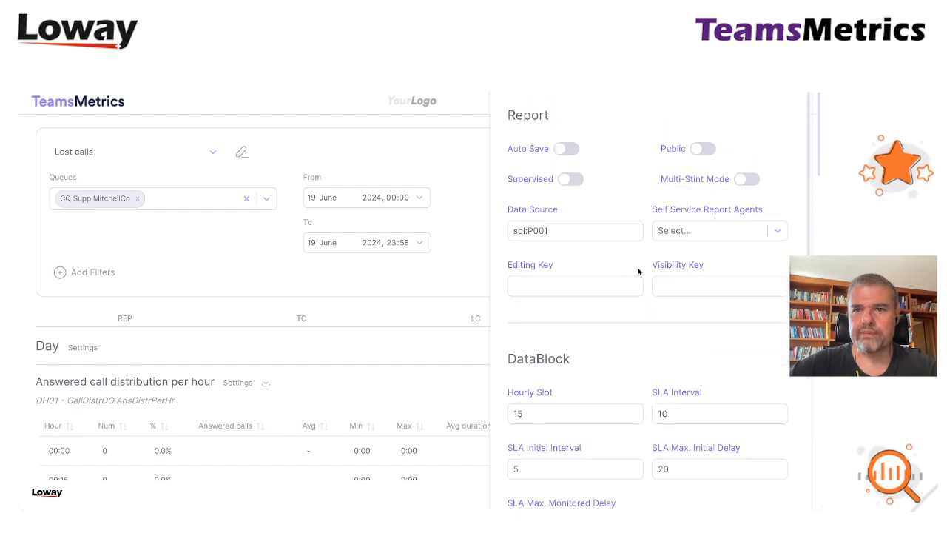
{"action": "left_click", "coordinate": [542, 413]}
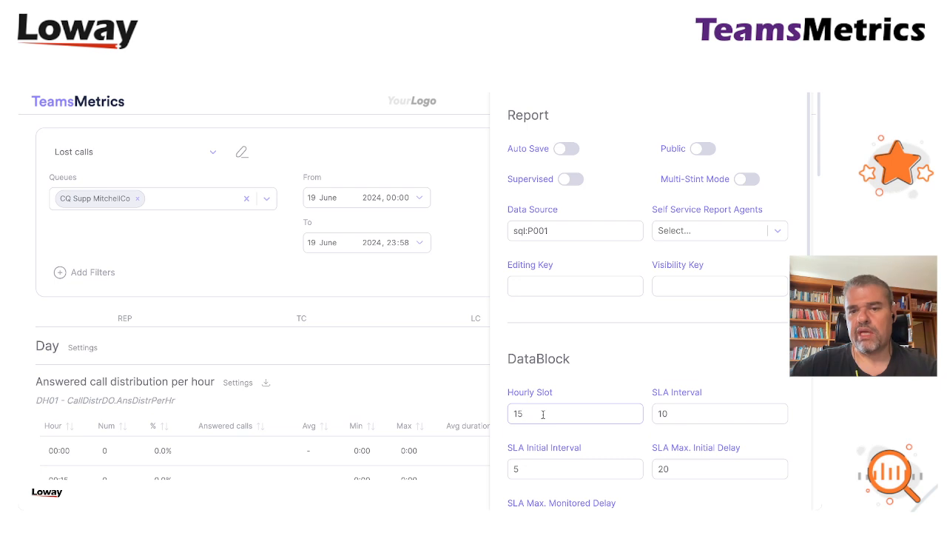
{"action": "key", "text": "BackSpace"}
{"action": "key", "text": "BackSpace"}
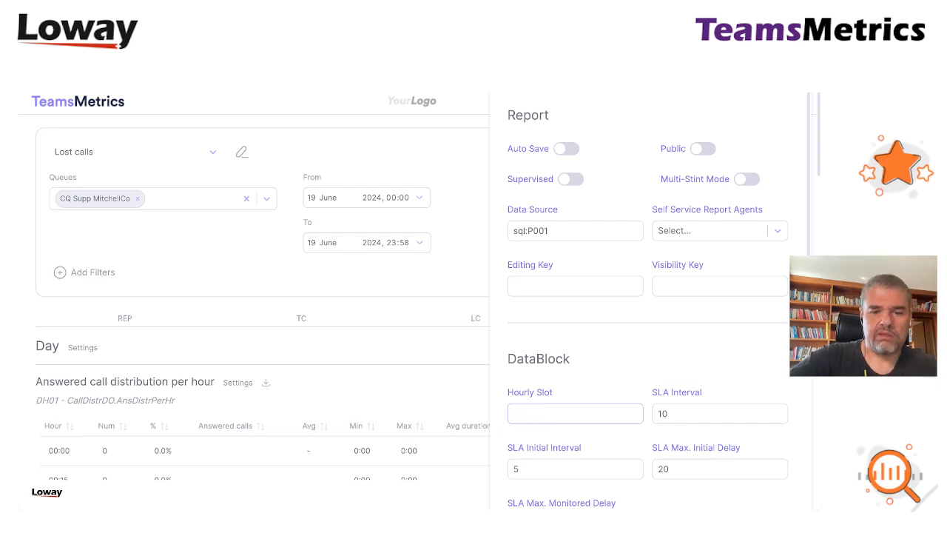
{"action": "type", "text": "60"}
{"action": "scroll", "coordinate": [696, 361], "scroll_direction": "down", "scroll_amount": 3}
{"action": "scroll", "coordinate": [697, 361], "scroll_direction": "down", "scroll_amount": 3}
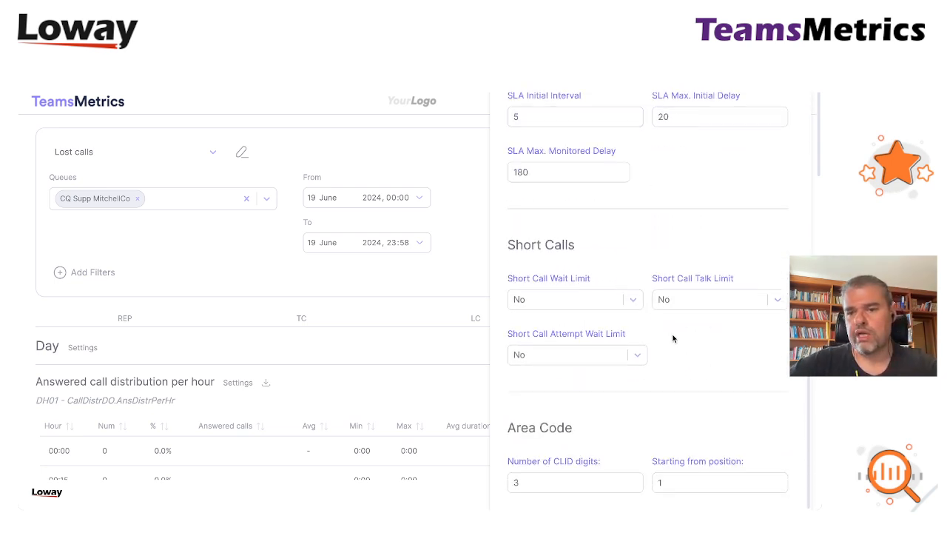
{"action": "left_click", "coordinate": [458, 257]}
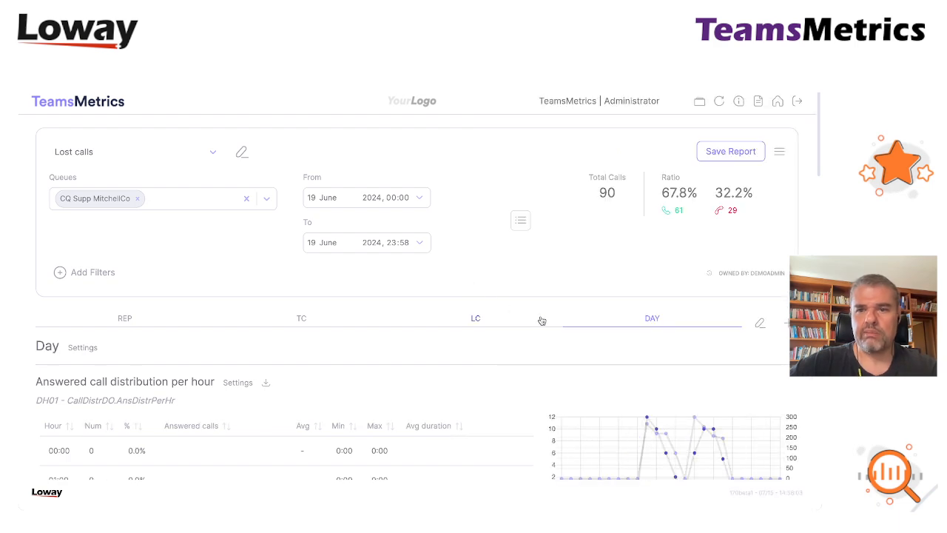
{"action": "scroll", "coordinate": [492, 357], "scroll_direction": "down", "scroll_amount": 3}
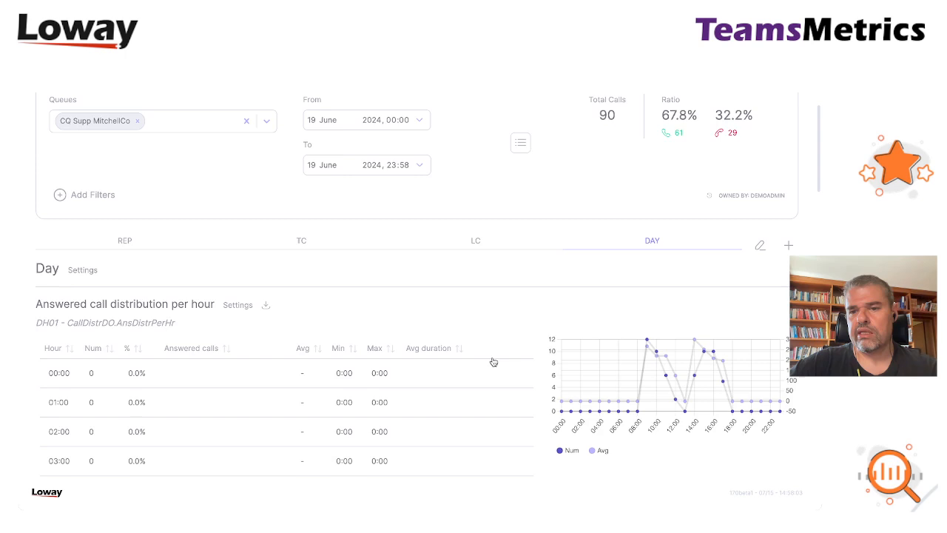
{"action": "scroll", "coordinate": [492, 356], "scroll_direction": "down", "scroll_amount": 3}
{"action": "scroll", "coordinate": [494, 362], "scroll_direction": "down", "scroll_amount": 1}
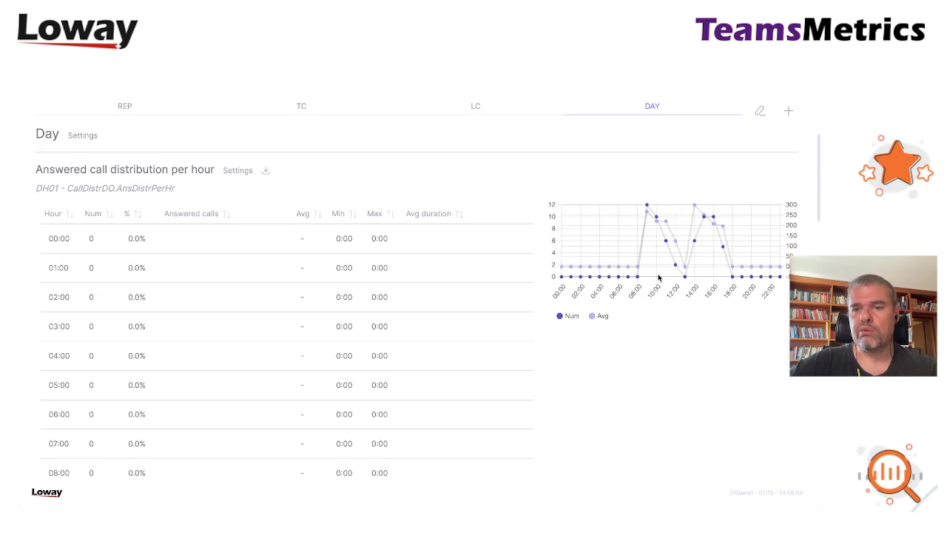
- Hide the Avg series on the distribution chart and show Avg on the wait time chart
{"action": "left_click", "coordinate": [605, 318]}
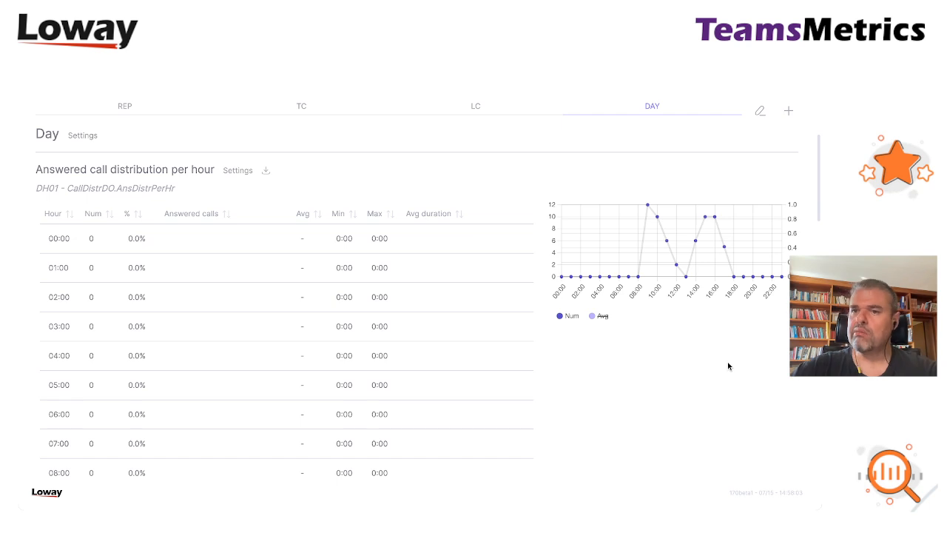
{"action": "scroll", "coordinate": [729, 365], "scroll_direction": "down", "scroll_amount": 5}
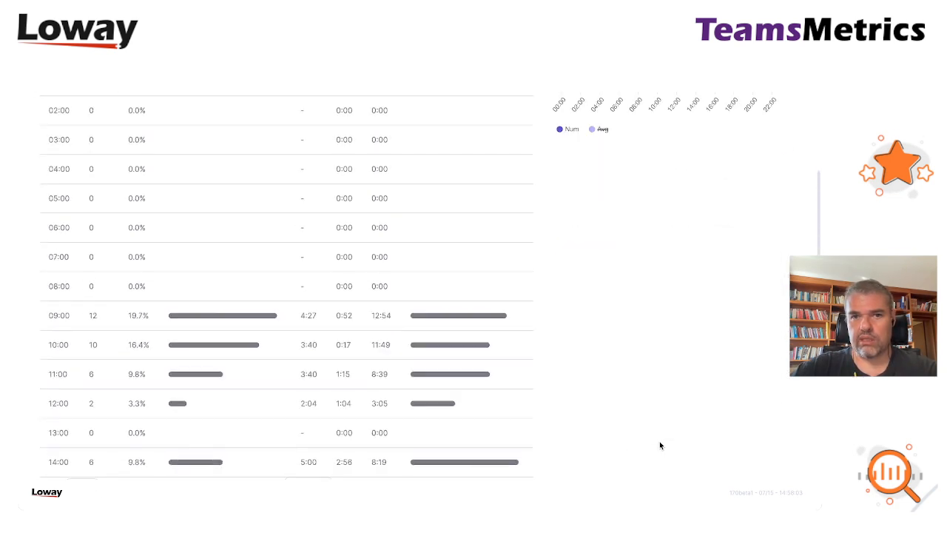
{"action": "scroll", "coordinate": [660, 441], "scroll_direction": "down", "scroll_amount": 2}
{"action": "scroll", "coordinate": [659, 440], "scroll_direction": "down", "scroll_amount": 3}
{"action": "scroll", "coordinate": [659, 441], "scroll_direction": "down", "scroll_amount": 5}
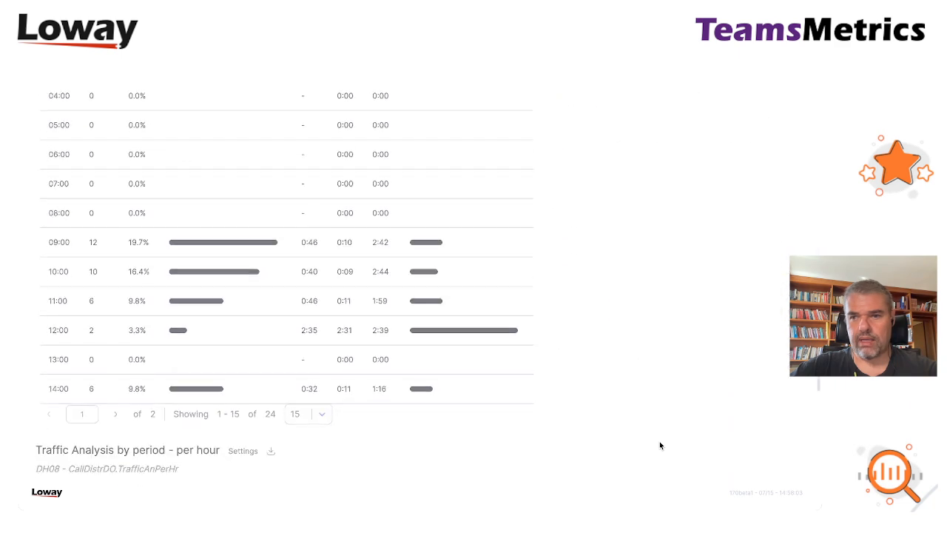
{"action": "scroll", "coordinate": [659, 441], "scroll_direction": "up", "scroll_amount": 4}
{"action": "scroll", "coordinate": [659, 441], "scroll_direction": "up", "scroll_amount": 3}
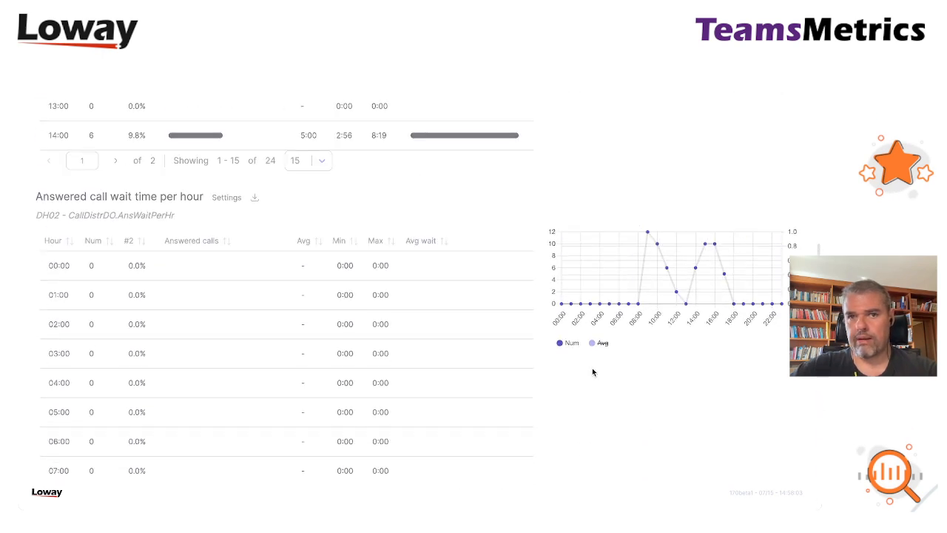
{"action": "left_click", "coordinate": [603, 342]}
{"action": "scroll", "coordinate": [643, 376], "scroll_direction": "down", "scroll_amount": 1}
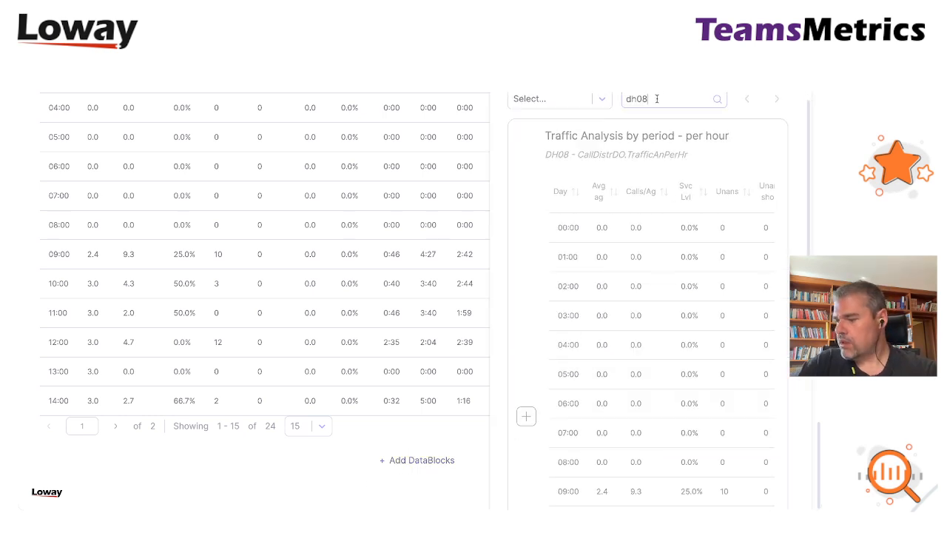
{"action": "type", "text": "3"}
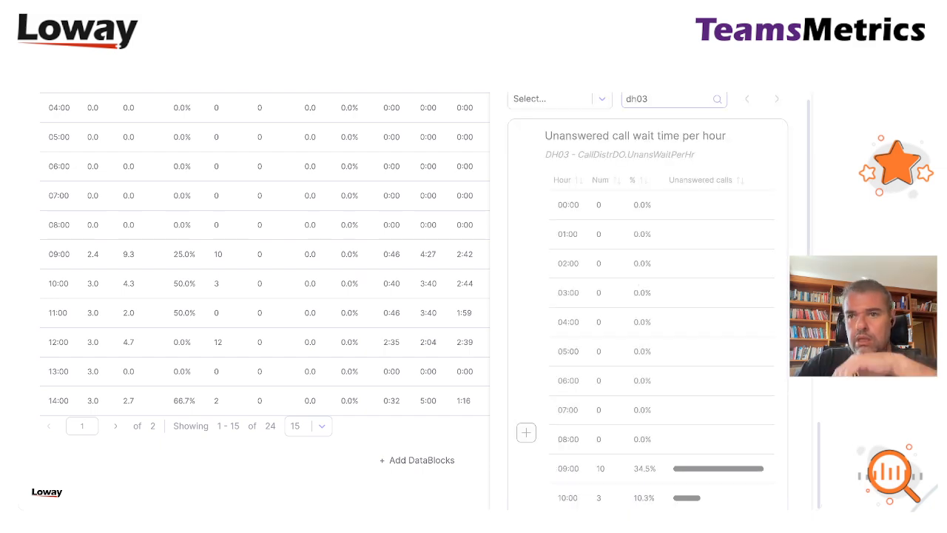
- Add the Unanswered call wait time per hour DataBlock (dh03) to the DAY page
{"action": "left_click", "coordinate": [526, 433]}
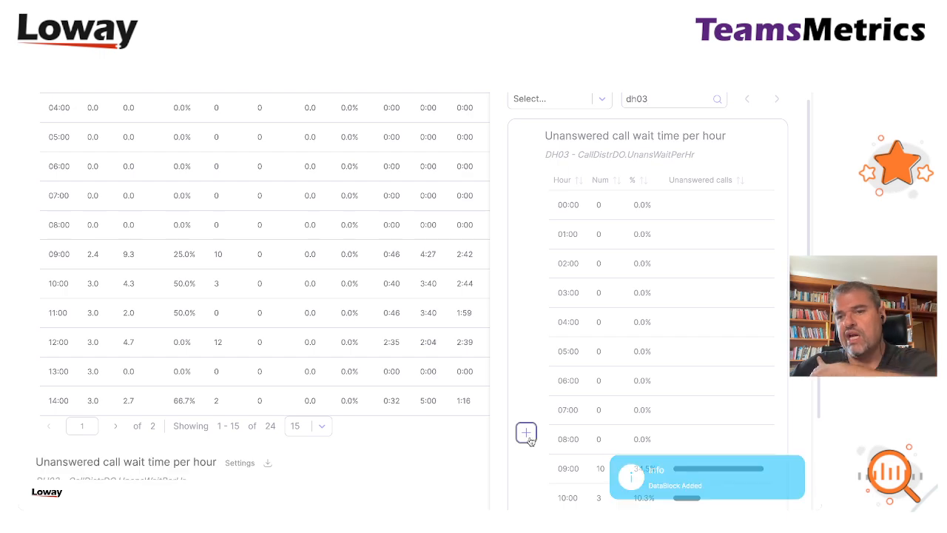
{"action": "left_click", "coordinate": [441, 462]}
{"action": "scroll", "coordinate": [441, 458], "scroll_direction": "down", "scroll_amount": 5}
{"action": "scroll", "coordinate": [441, 458], "scroll_direction": "down", "scroll_amount": 3}
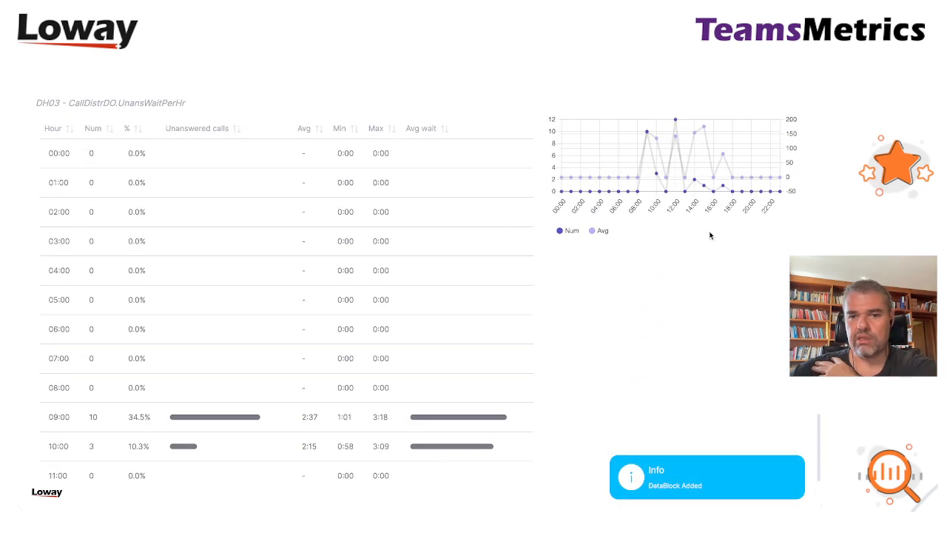
- Hide the Avg series on the Unanswered call wait time per hour chart
{"action": "left_click", "coordinate": [605, 231]}
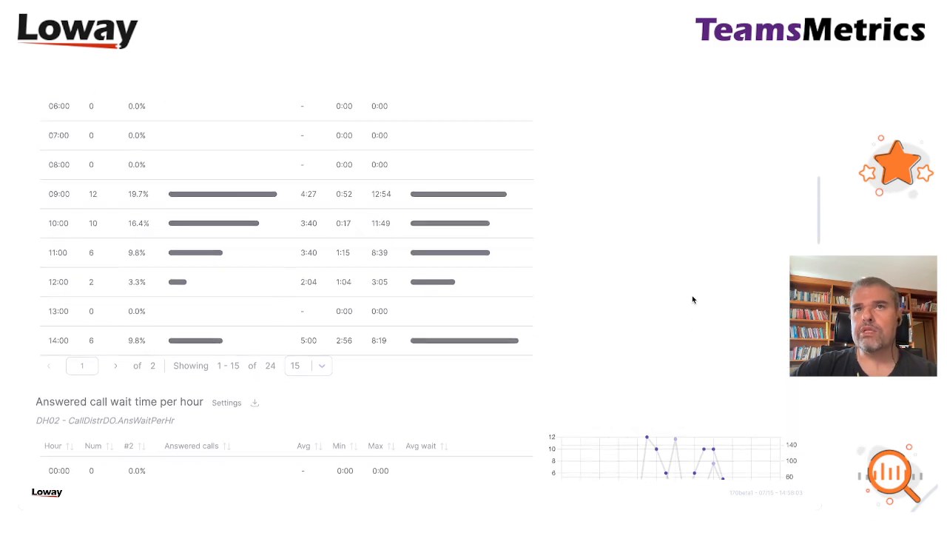
{"action": "scroll", "coordinate": [694, 299], "scroll_direction": "up", "scroll_amount": 8}
{"action": "scroll", "coordinate": [693, 299], "scroll_direction": "up", "scroll_amount": 2}
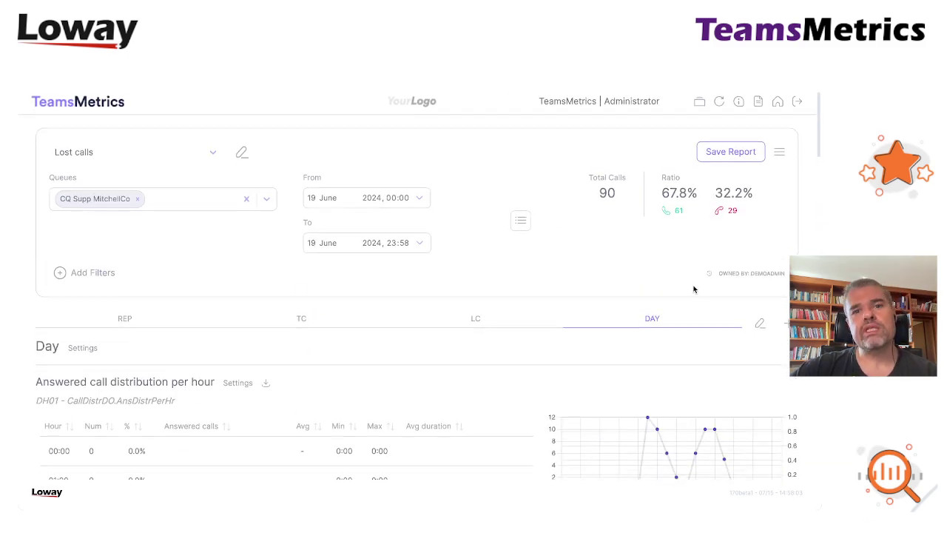
- Save the Lost calls report and reopen it from the home dashboard's Reports card
{"action": "left_click", "coordinate": [731, 154]}
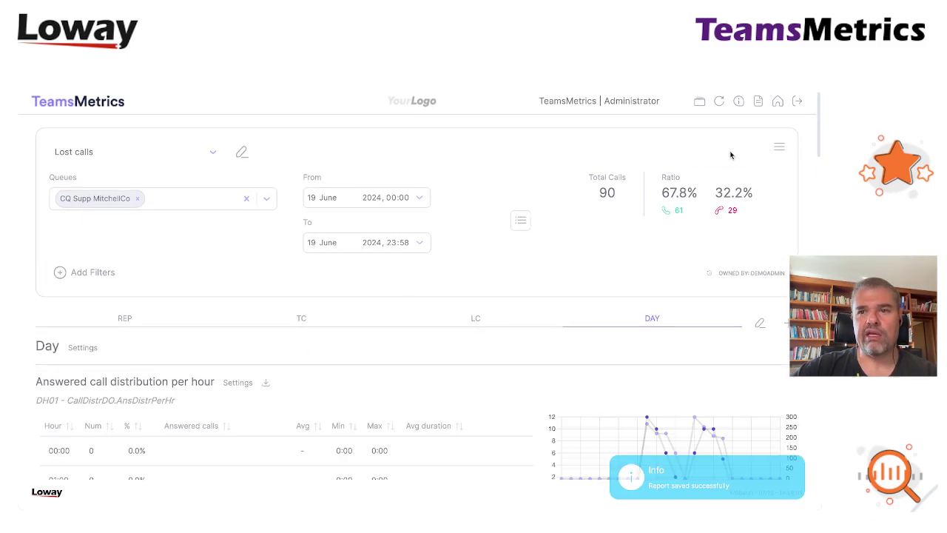
{"action": "left_click", "coordinate": [109, 99]}
{"action": "scroll", "coordinate": [398, 284], "scroll_direction": "down", "scroll_amount": 2}
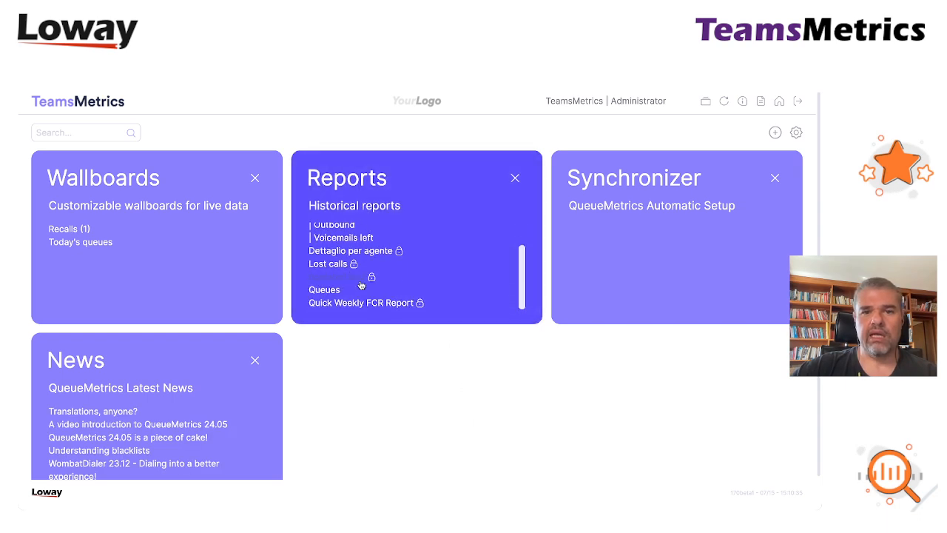
{"action": "scroll", "coordinate": [399, 267], "scroll_direction": "down", "scroll_amount": 1}
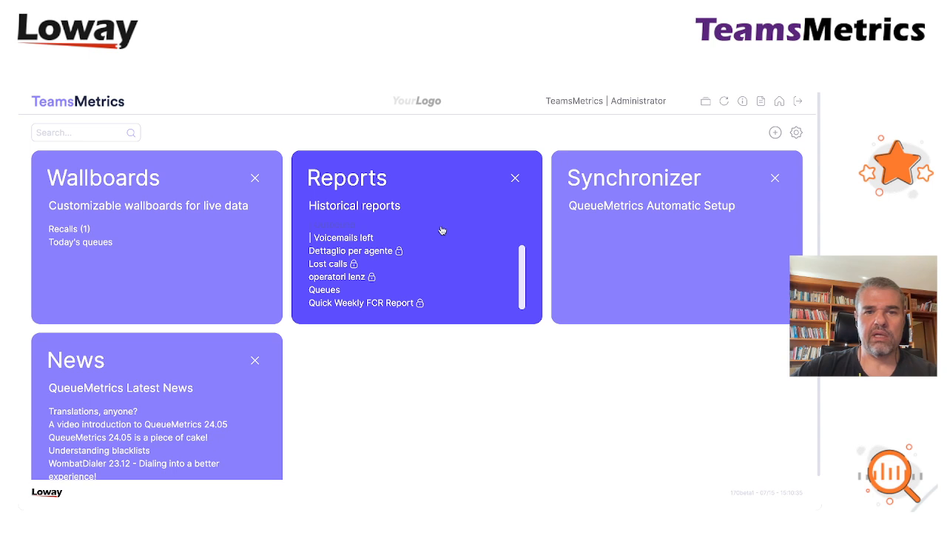
{"action": "left_click", "coordinate": [325, 267]}
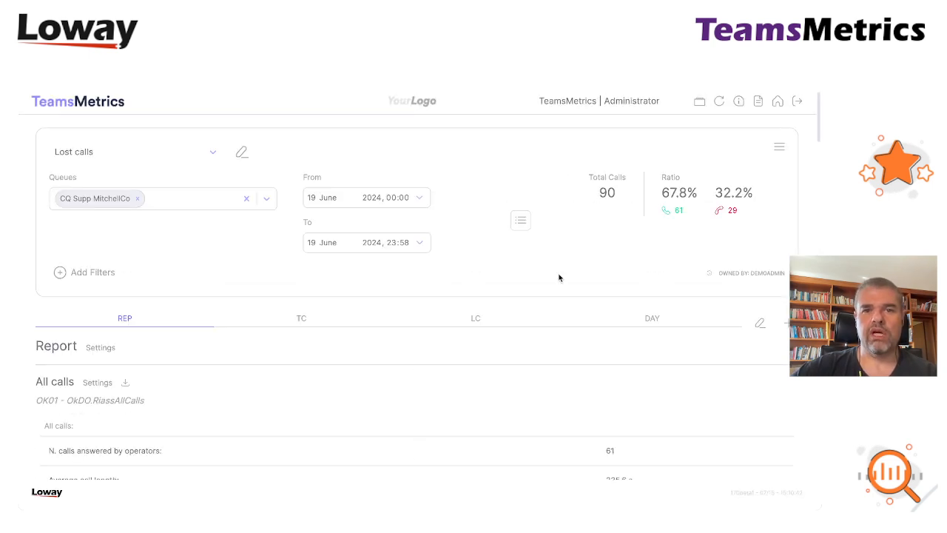